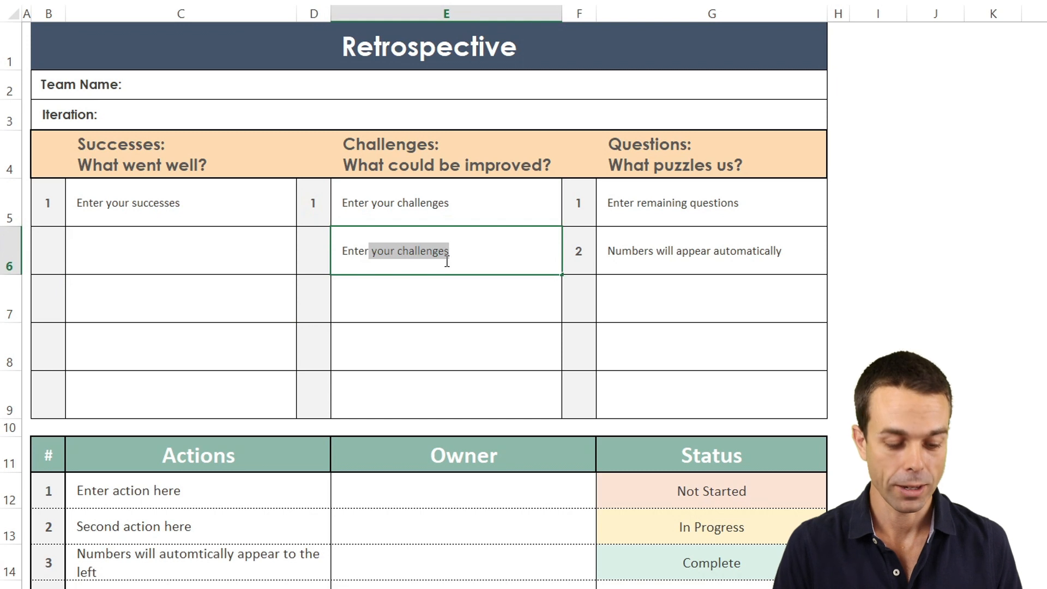
Step: Change the second challenge to "Enter new one here" and add "New one" as the third challenge
text(new one here)
click(456, 306)
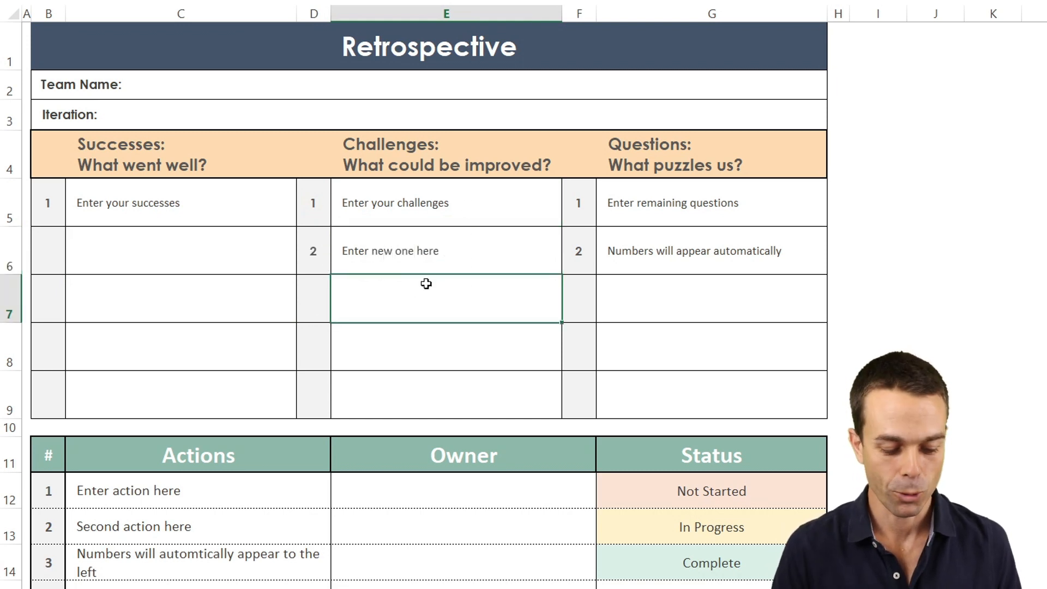
key(Return)
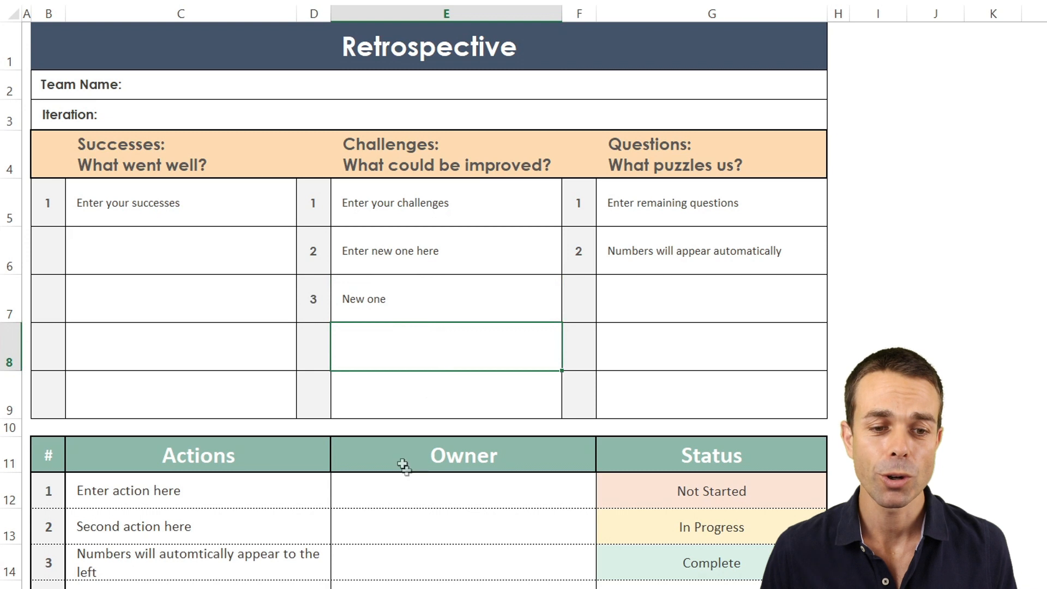
Step: Examine the template's Challenges, Questions and Successes entry ranges and the actions table below them
scroll(409, 467, down, 1)
click(452, 398)
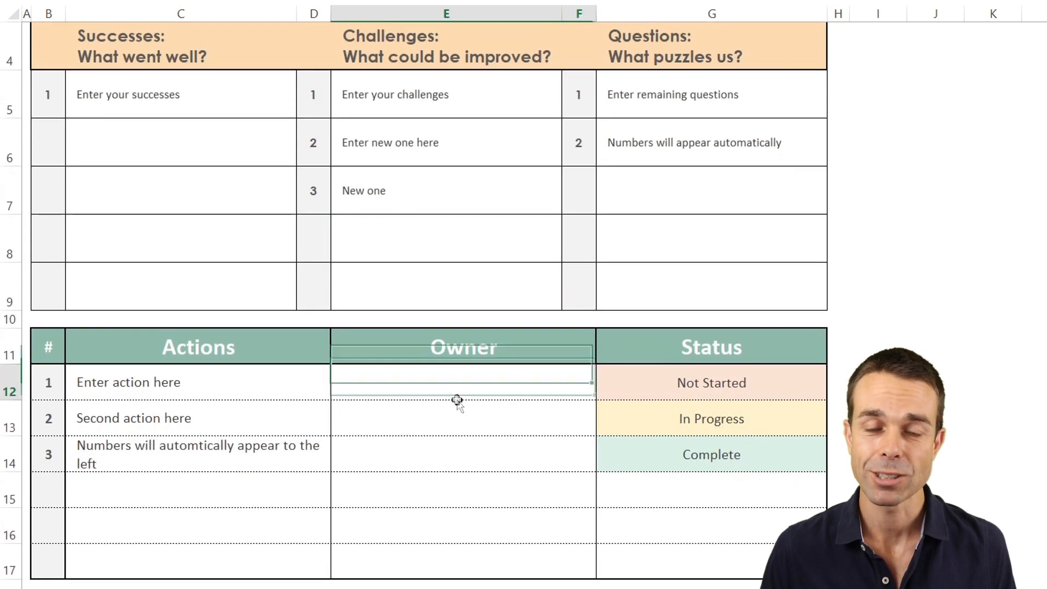
click(428, 101)
shift+click(430, 284)
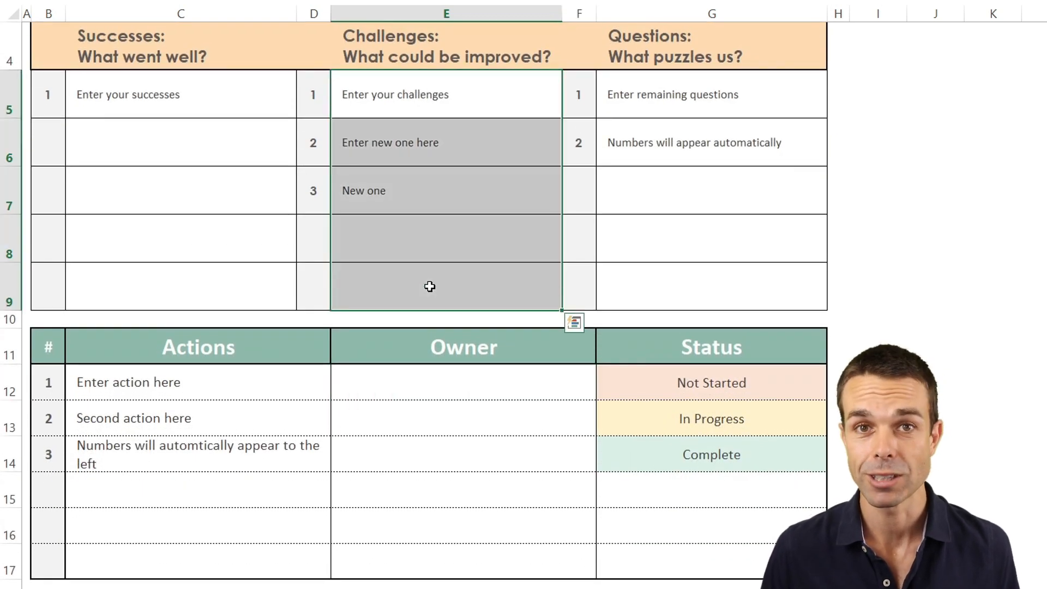
shift+click(745, 295)
click(488, 268)
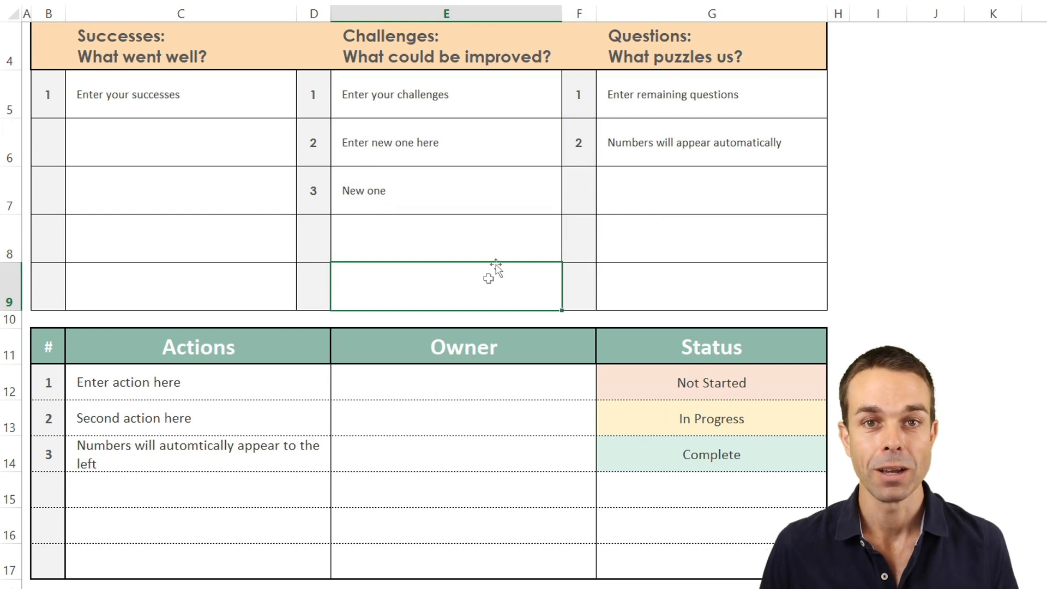
click(217, 91)
shift+click(211, 241)
scroll(211, 240, up, 1)
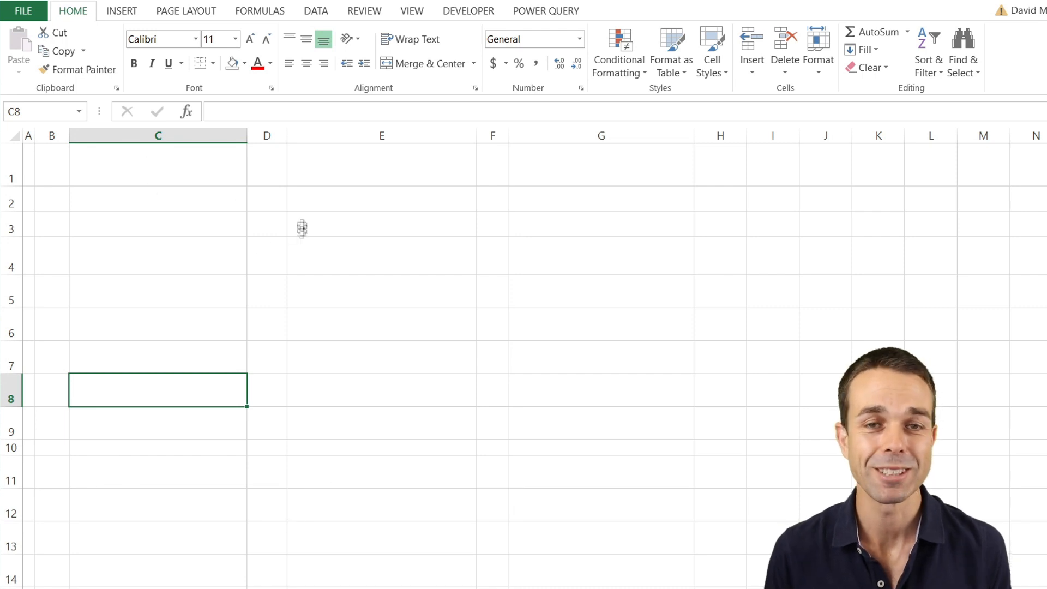
Step: Turn B1:G1 of the blank sheet into one merged, centred banner with dark blue fill and white font
drag(52, 167, 658, 173)
click(244, 63)
click(274, 98)
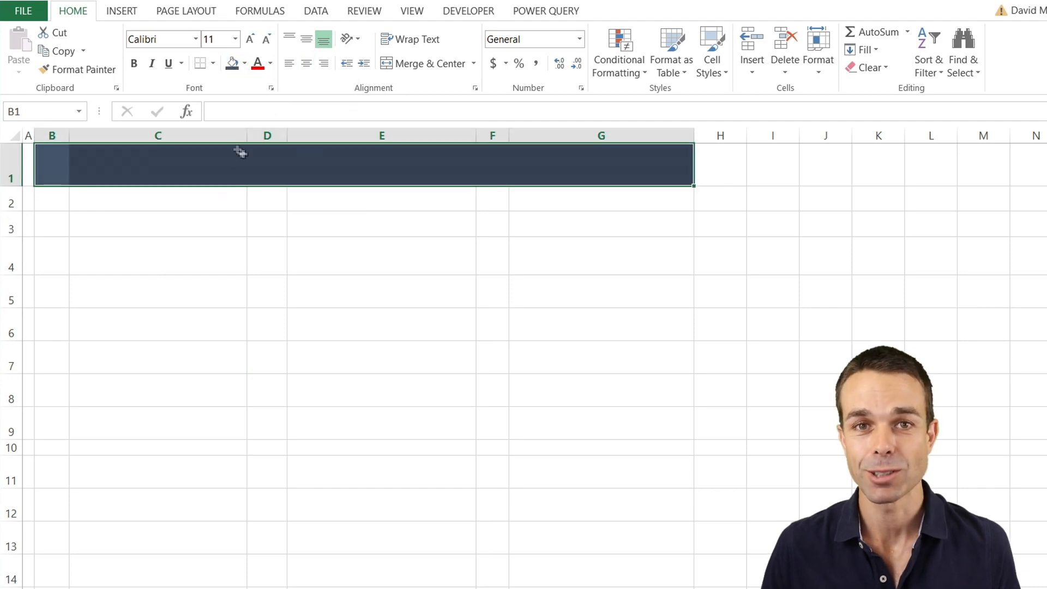
click(430, 63)
click(270, 63)
click(261, 114)
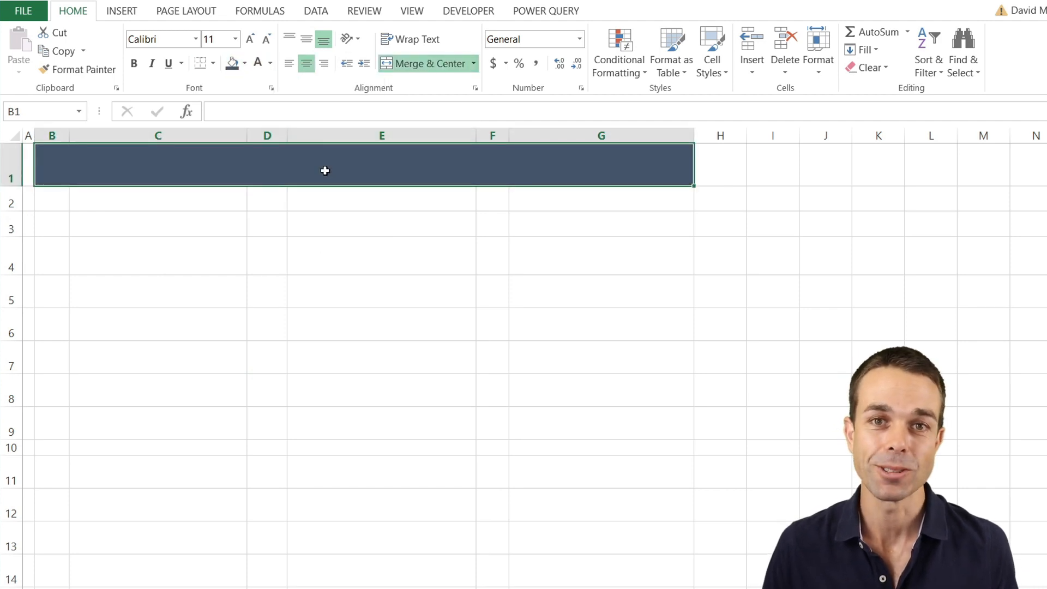
Step: Enter the title "Retrospective" in the row 1 banner and make it bold, vertically centred and six font-size increments larger
text(Retrospective)
key(Return)
key(Up)
click(306, 39)
click(255, 42)
click(255, 42)
click(254, 42)
click(255, 42)
click(255, 42)
click(255, 42)
key(ctrl+b)
key(Down)
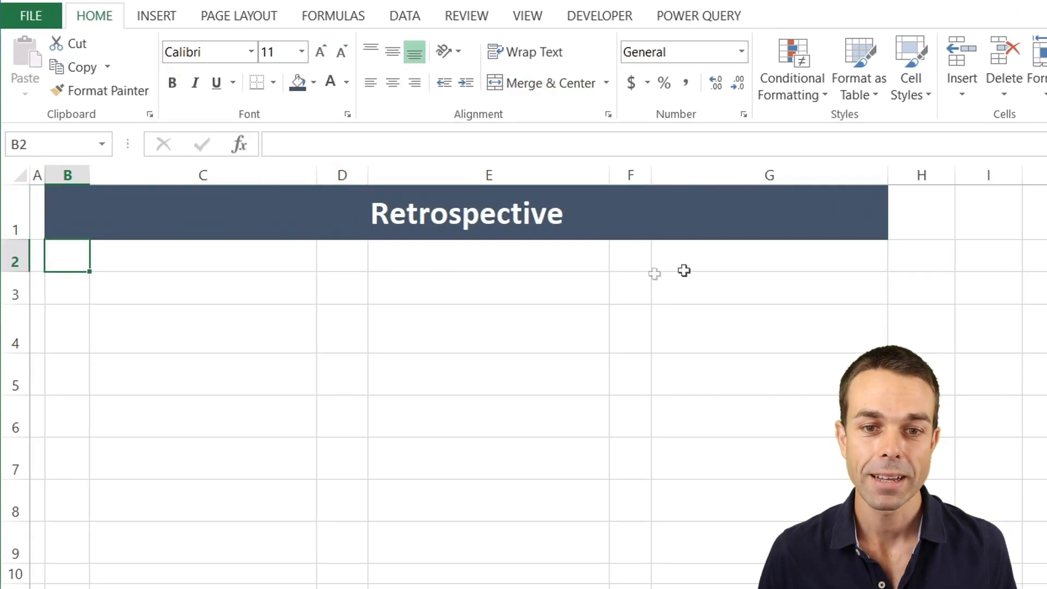
Step: Merge B2:G2 and B3:G3 into one cell per row
shift+click(762, 243)
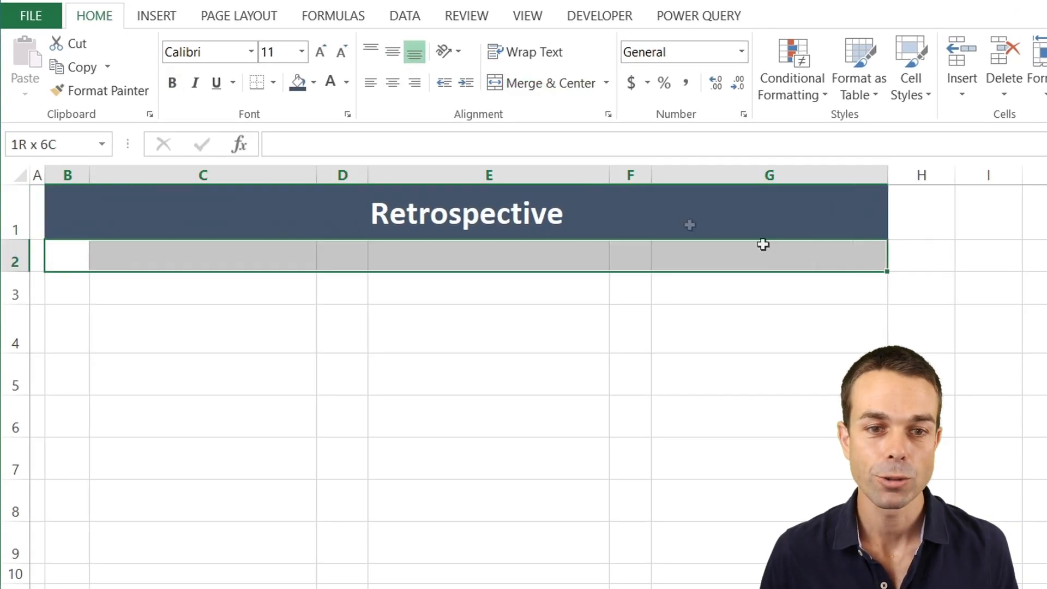
click(510, 84)
key(Down)
shift+click(800, 282)
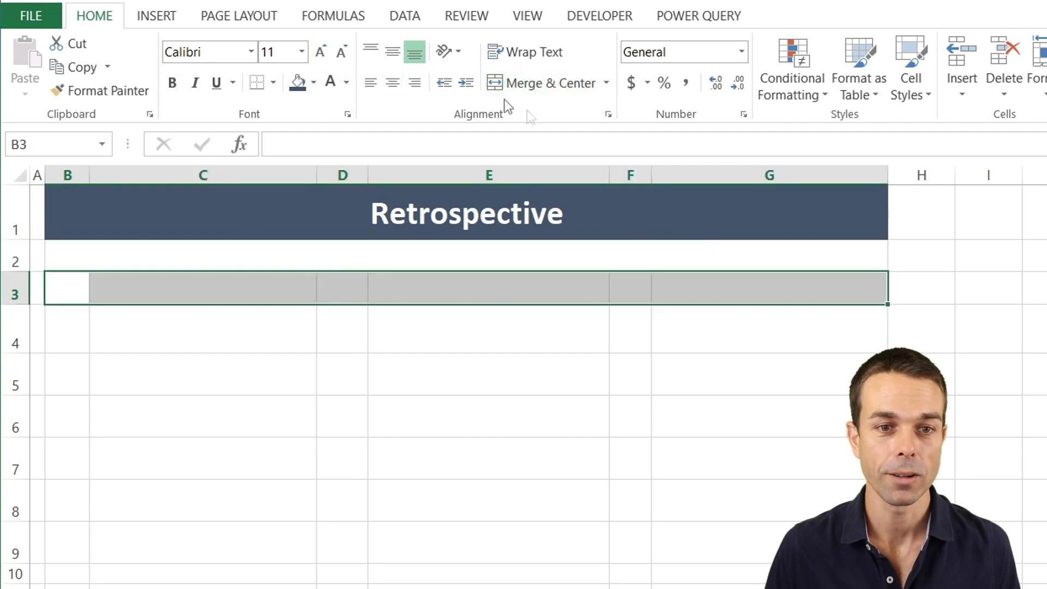
click(516, 83)
Step: Left-align and vertically centre the merged cells in rows 2 and 3
click(279, 334)
click(89, 264)
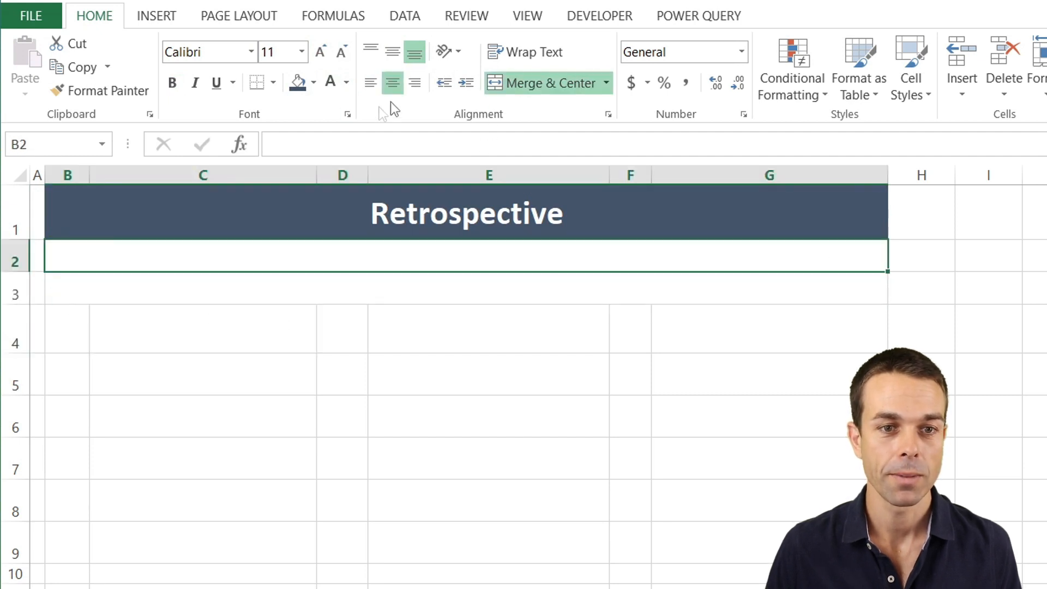
click(257, 278)
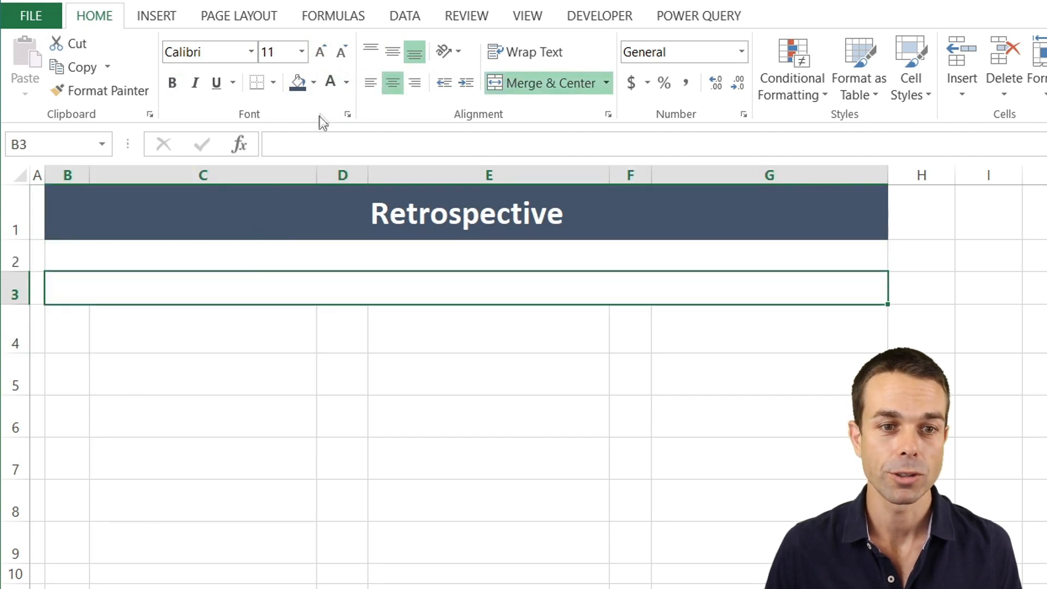
click(372, 84)
click(392, 52)
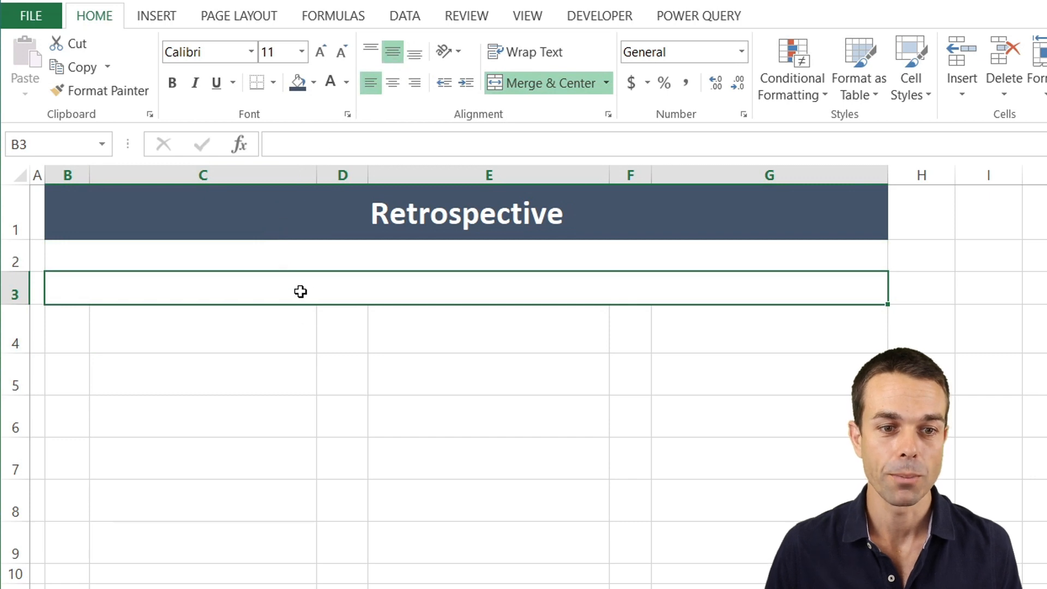
Step: Enter the labels "Team Name:" in row 2 and "Iteration:" in row 3
click(313, 252)
double_click(274, 256)
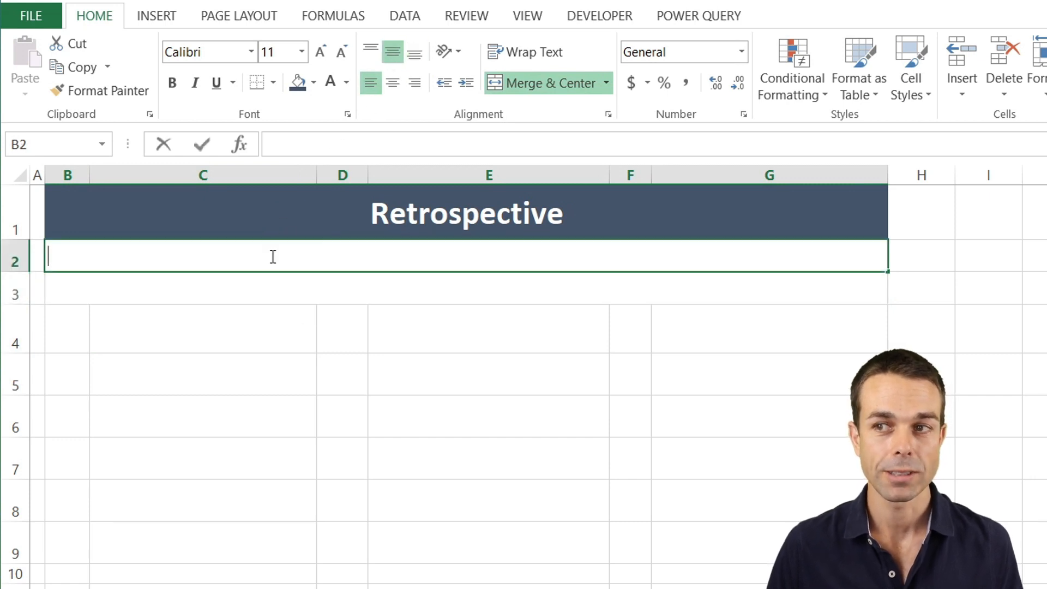
text(Team Na)
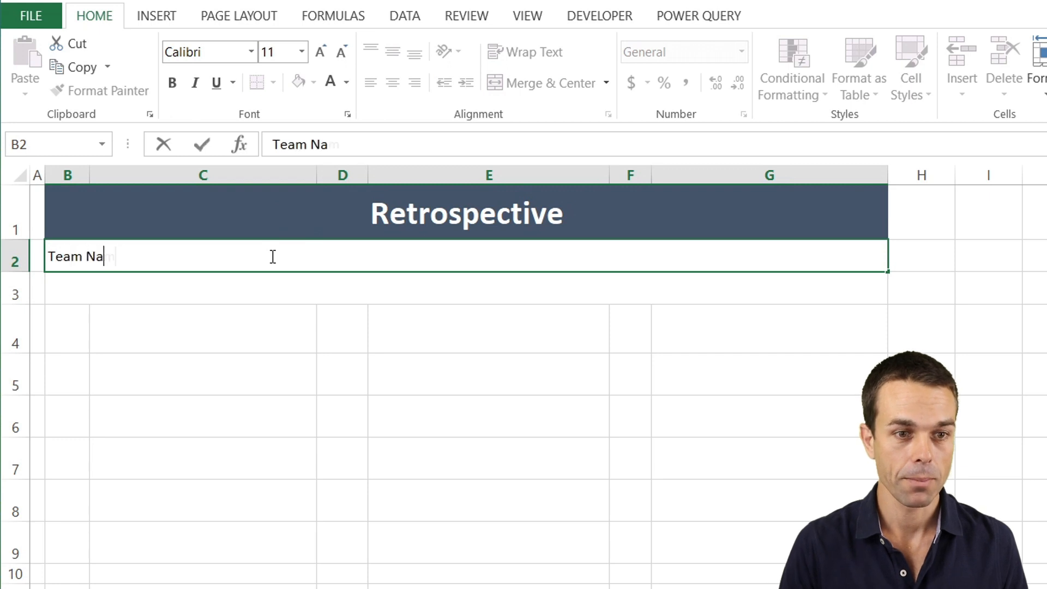
text(me:)
key(Return)
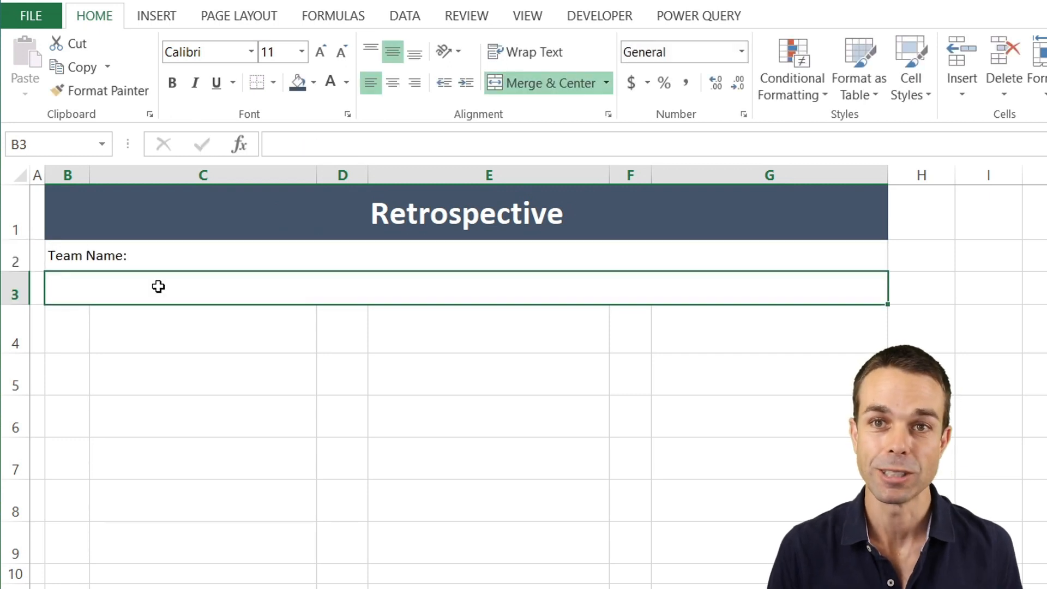
text(Iteration:)
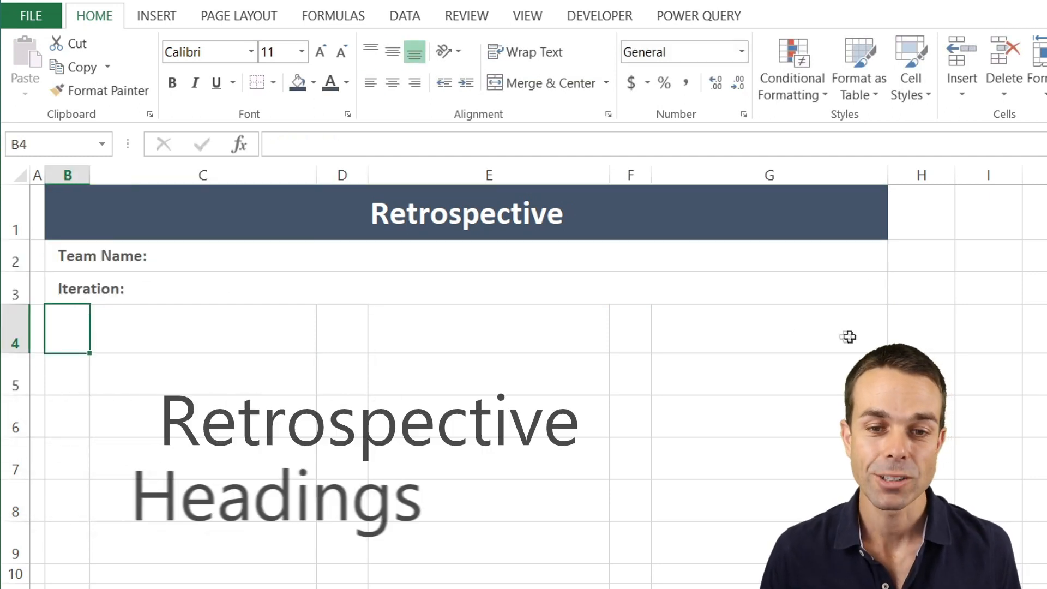
Step: Fill B4:G4 with the recently used light orange for the headings row
shift+click(849, 337)
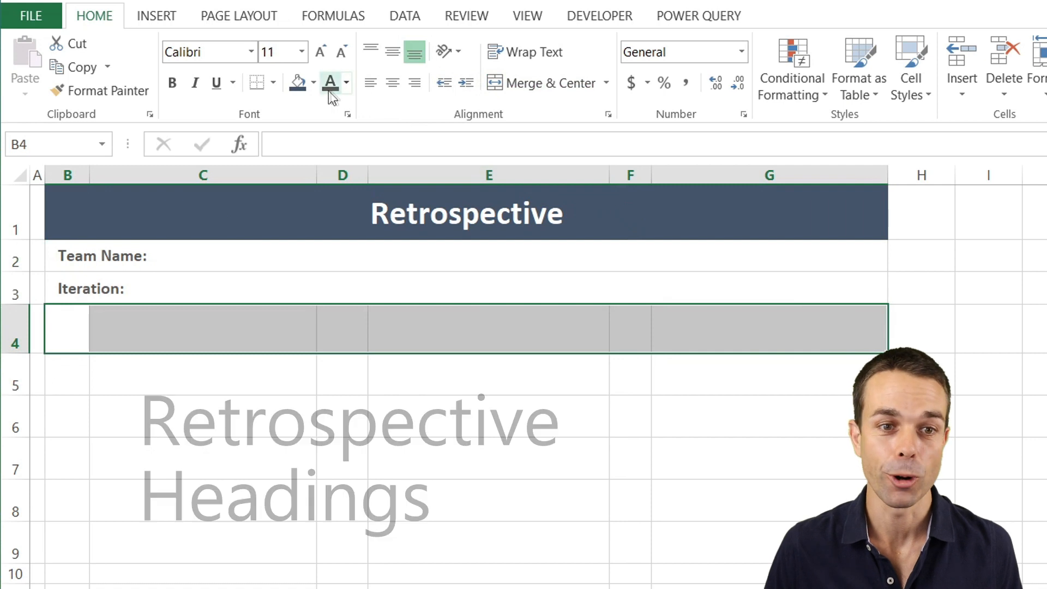
click(313, 83)
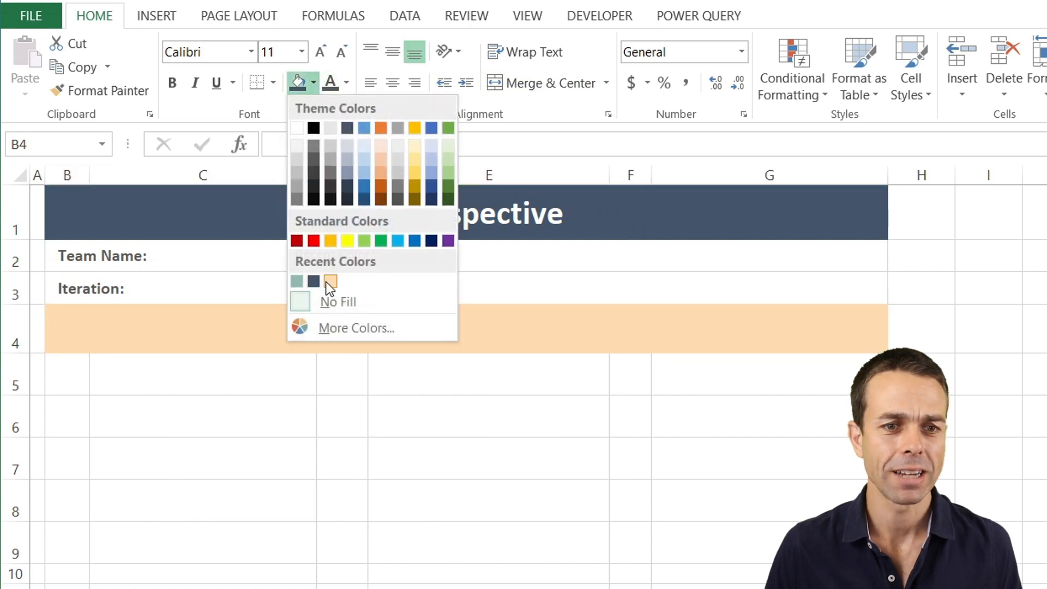
click(331, 281)
click(279, 364)
scroll(280, 346, down, 1)
scroll(281, 346, up, 1)
Step: Merge B4:C4 and enter the two-line heading "Successes:" with "What went well?" on the second line
click(82, 328)
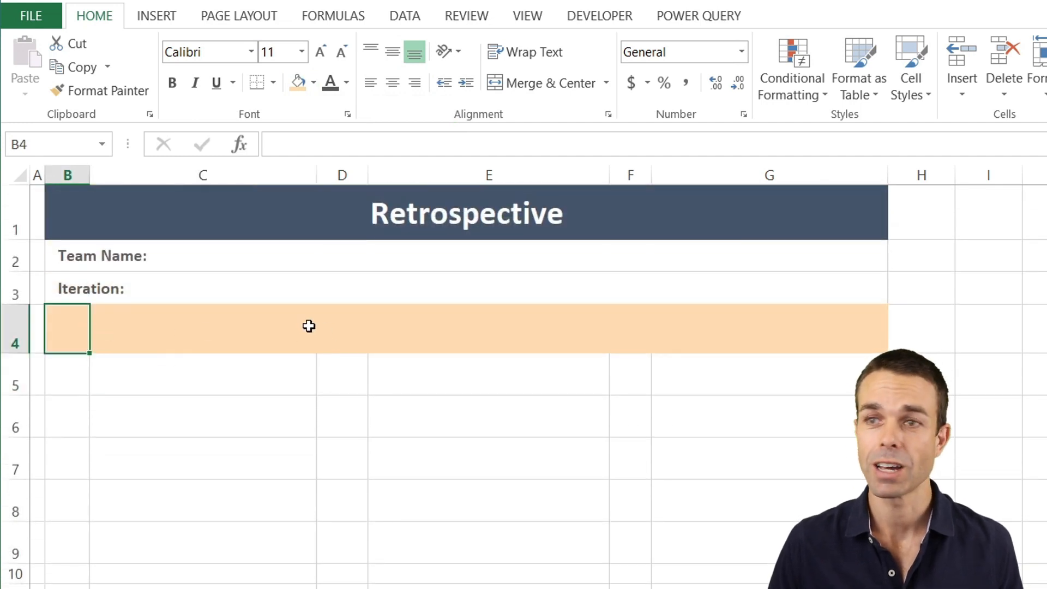
drag(305, 327, 304, 325)
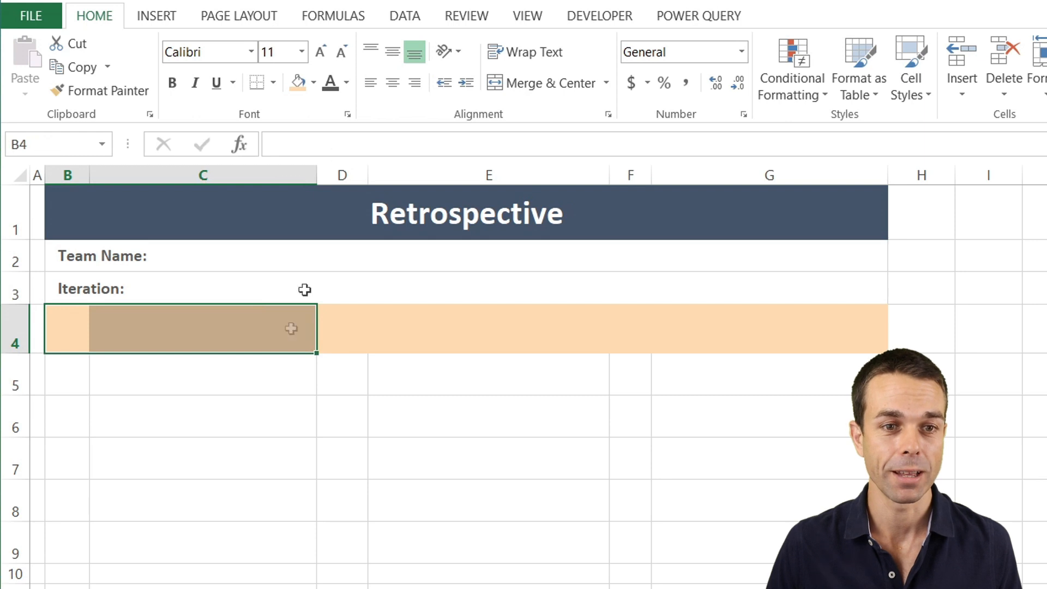
click(498, 85)
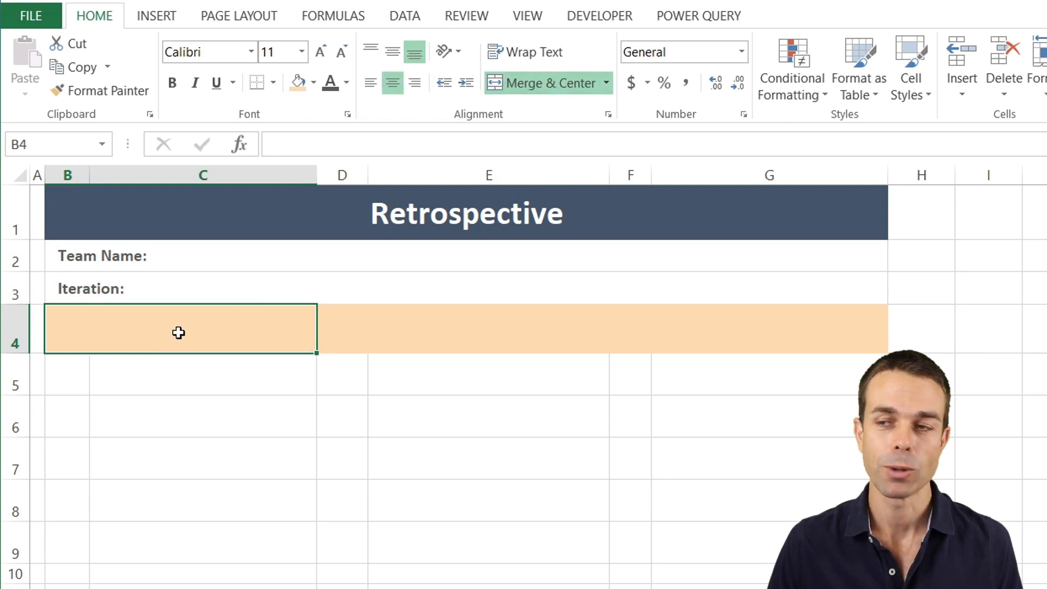
text(Successes:)
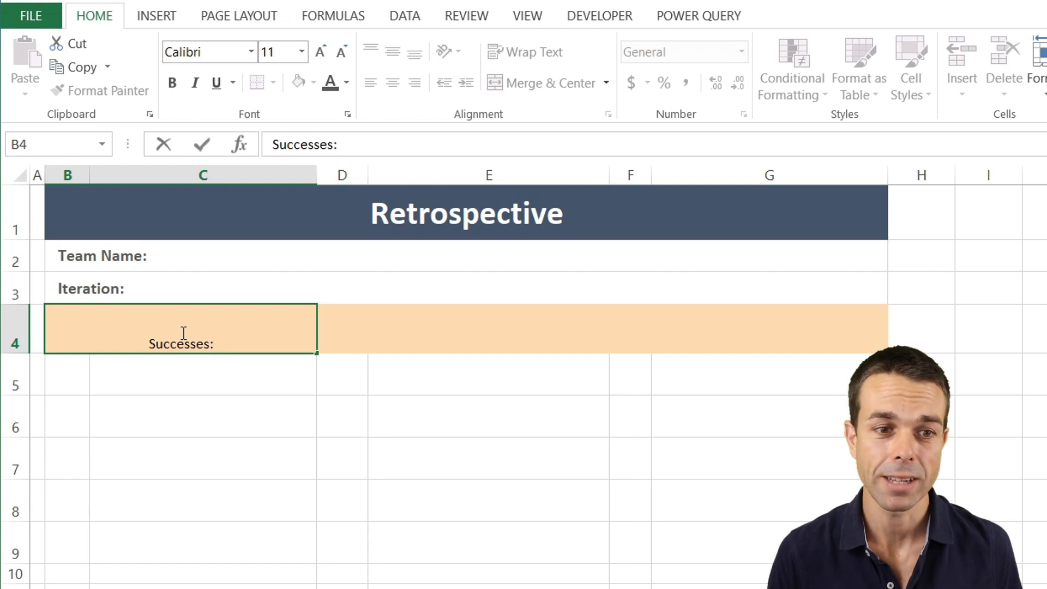
key(alt+Return)
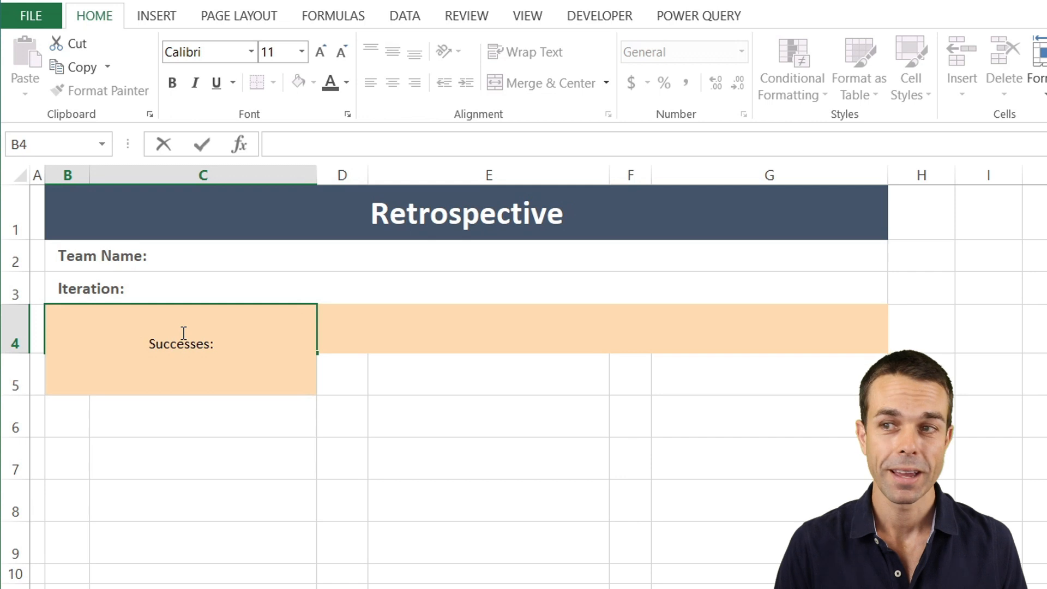
text(What Went Well?)
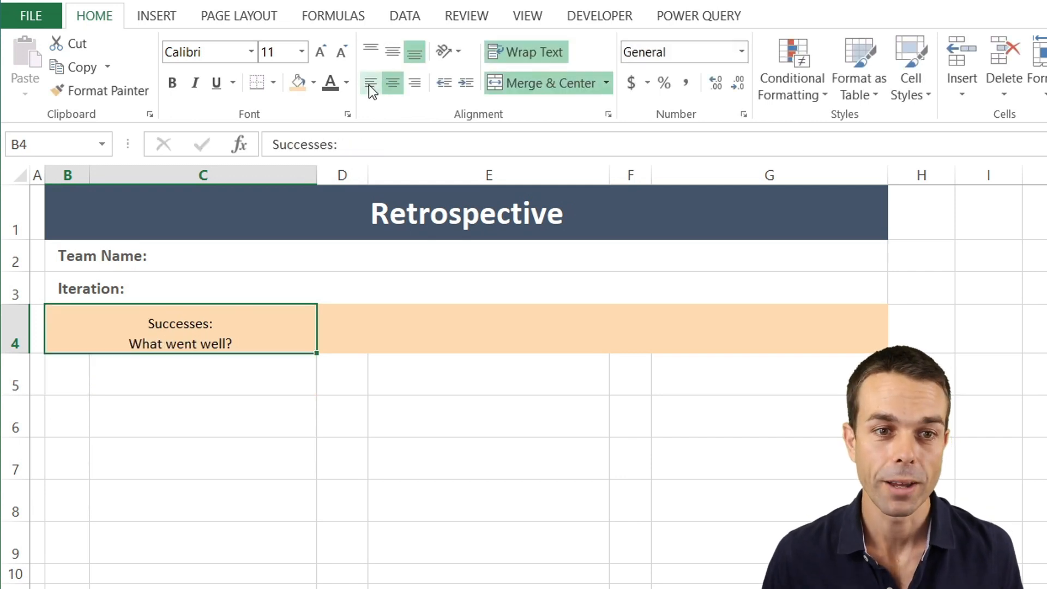
Step: Left-align the Successes heading, indent it and centre it vertically in its cell
click(370, 83)
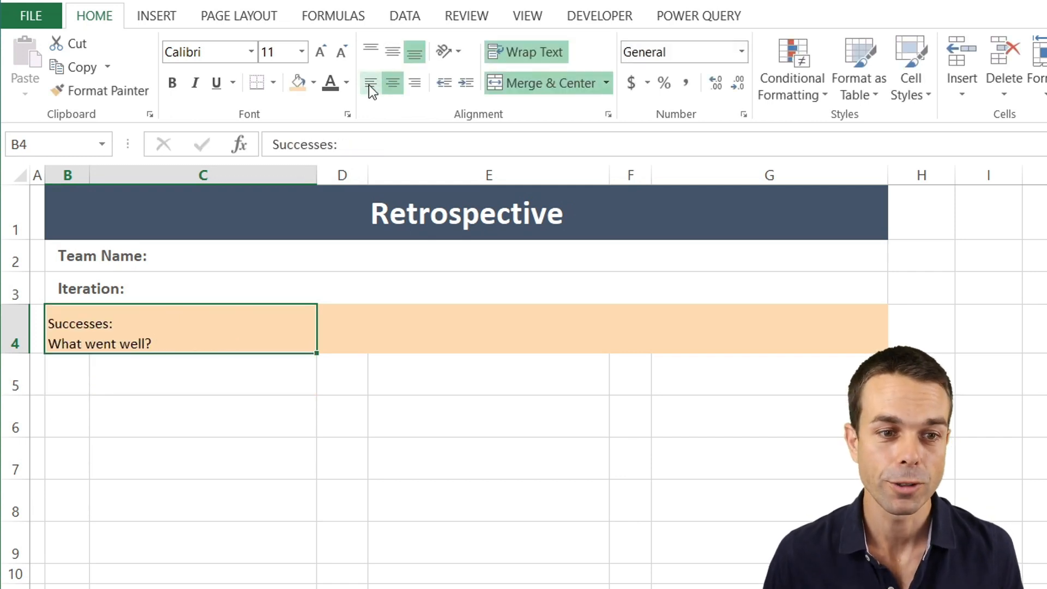
click(466, 83)
click(470, 84)
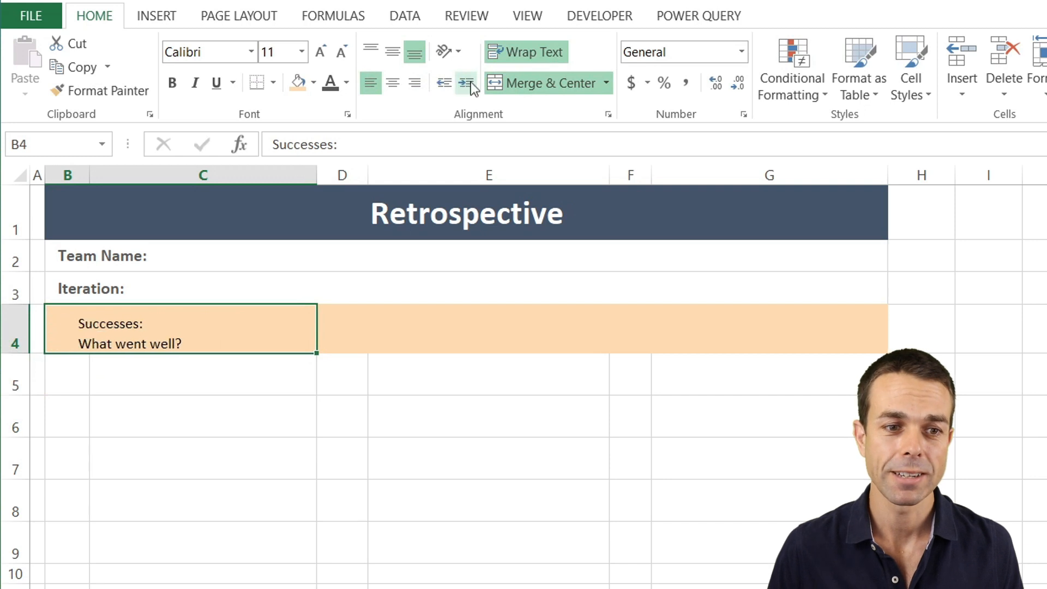
click(391, 54)
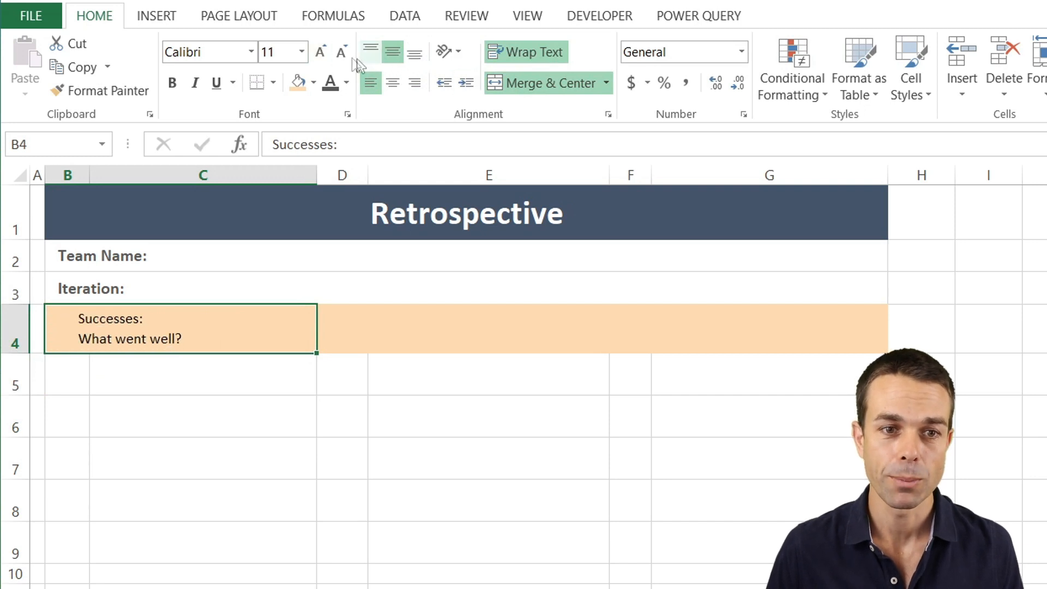
Step: Set the Successes heading's font size to 16 and enlarge row 4 so both heading lines fit
click(322, 53)
click(322, 53)
click(322, 52)
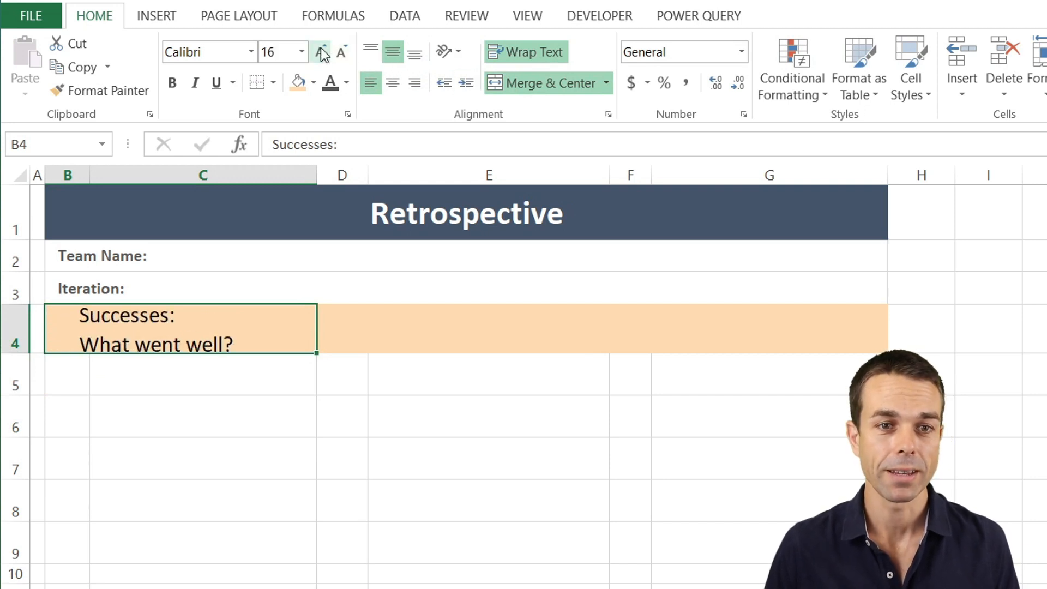
click(349, 49)
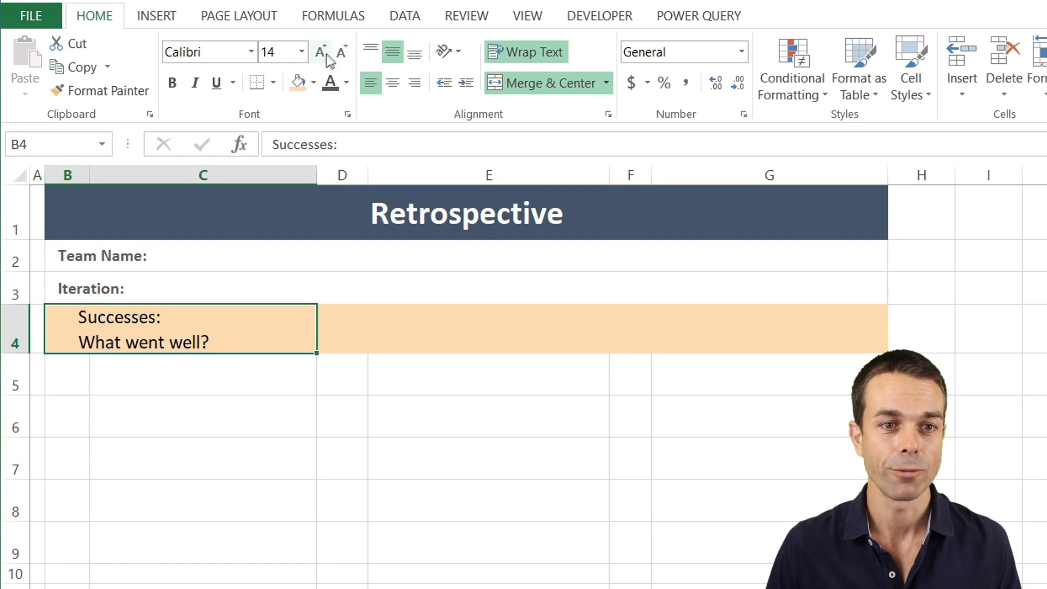
click(327, 56)
drag(9, 353, 8, 333)
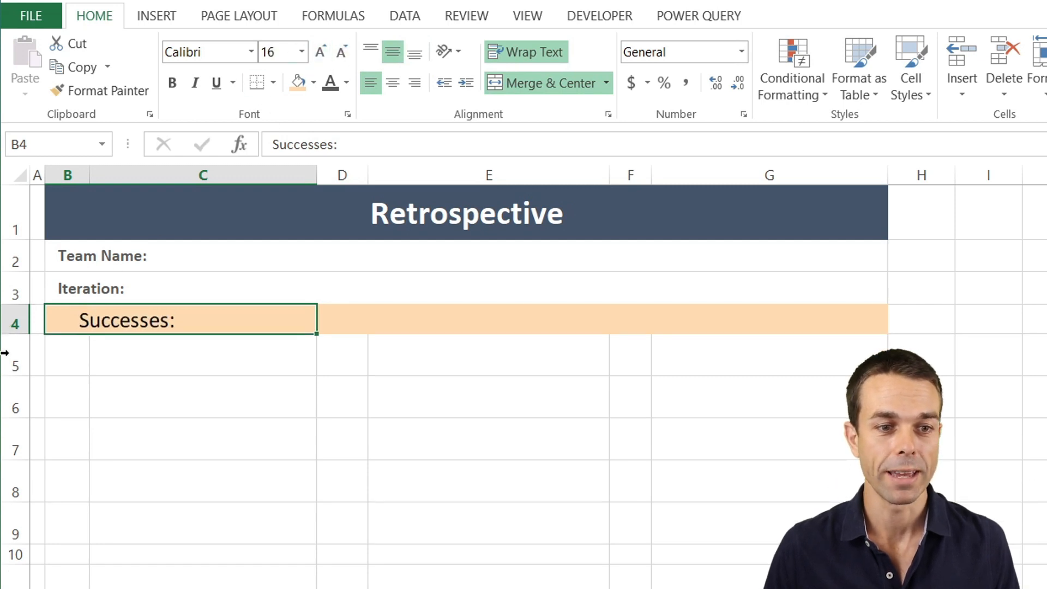
double_click(8, 334)
Step: Set the font colour of the heading cells B4:G4 to dark grey
shift+click(776, 332)
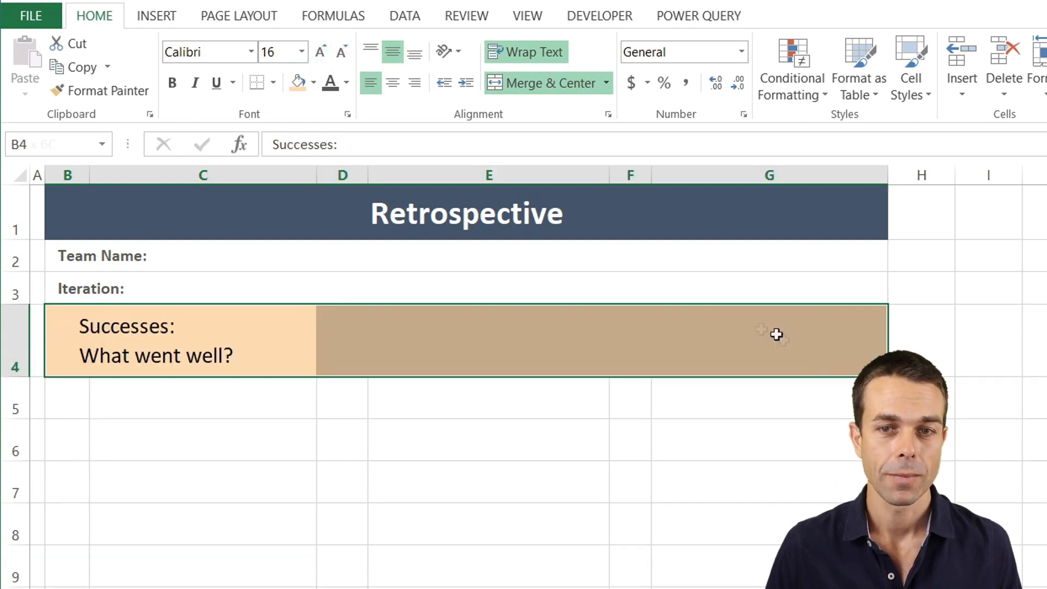
click(334, 83)
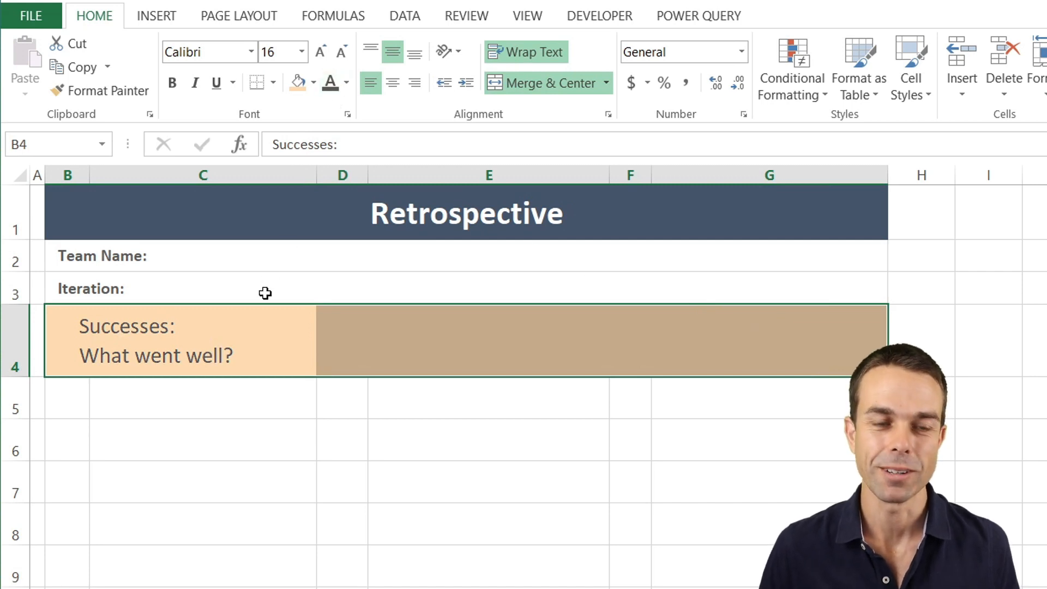
click(171, 355)
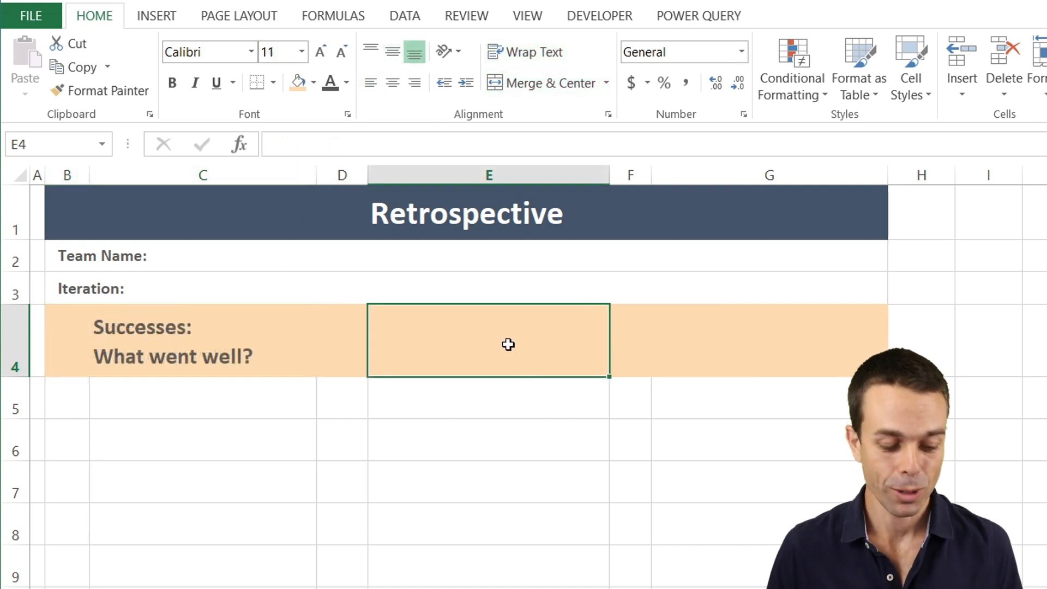
Step: Enter the two-line heading "Challenges:" with "What could be improved?" on the second line in E4
text(Challenges:)
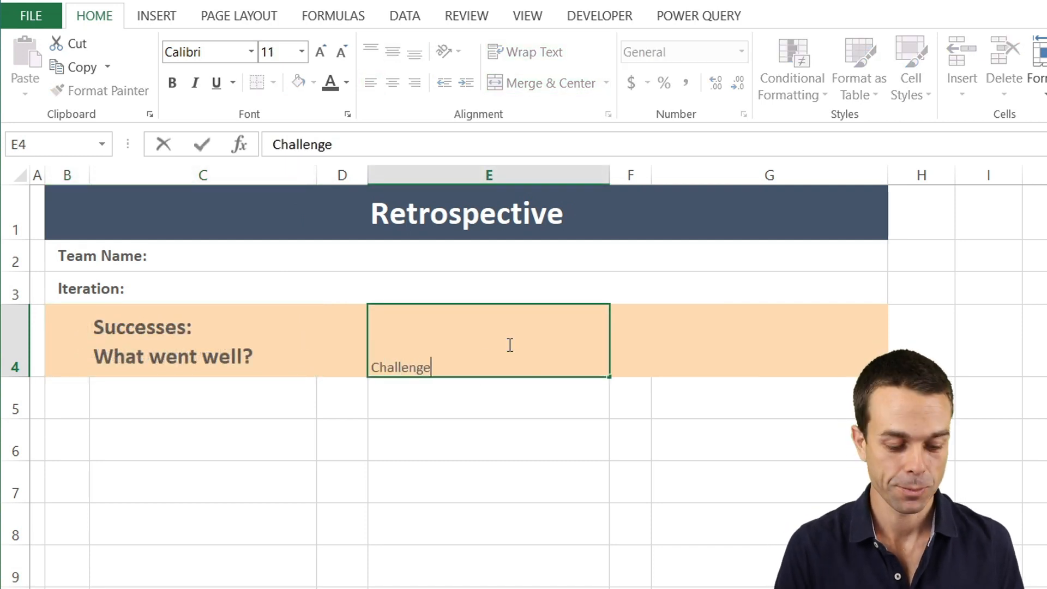
key(alt+Return)
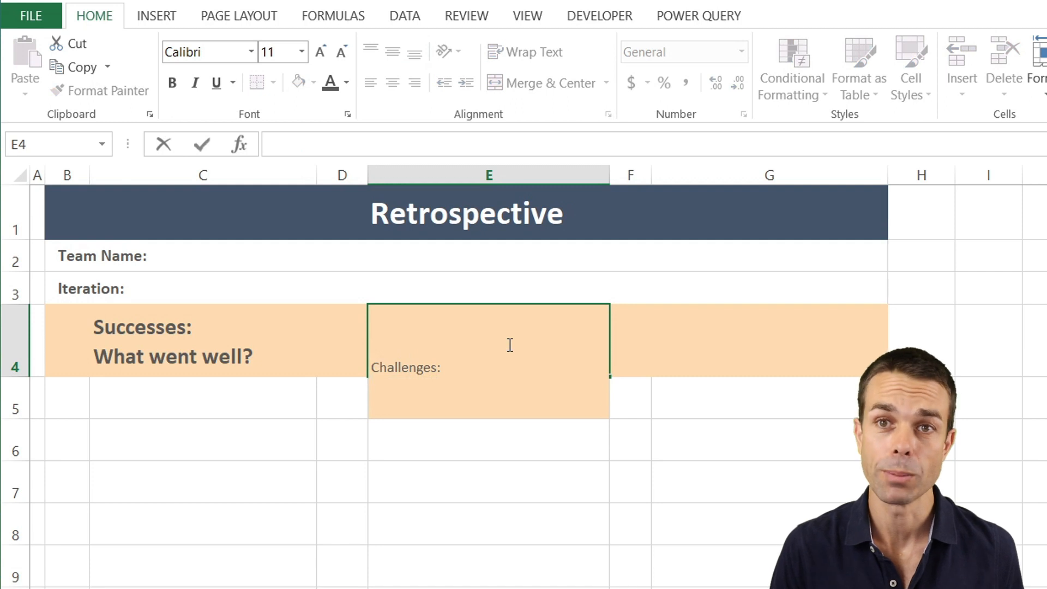
text(What could be improved?)
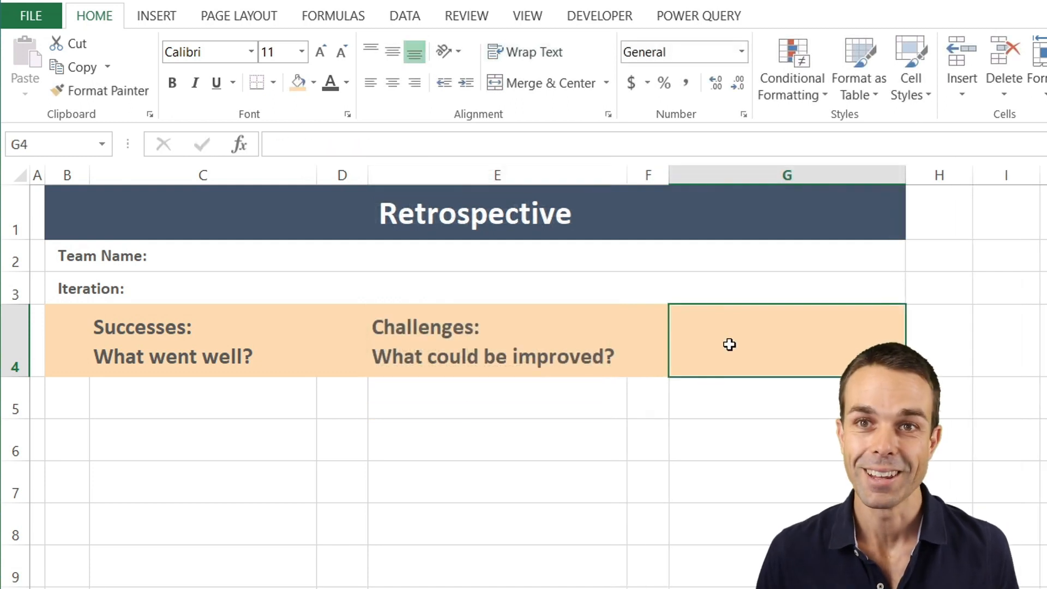
Step: Enter the two-line heading "Questions:" with "What still puzzles us?" on the second line in G4
text(Questions:)
key(alt+Return)
text(What still puzzle)
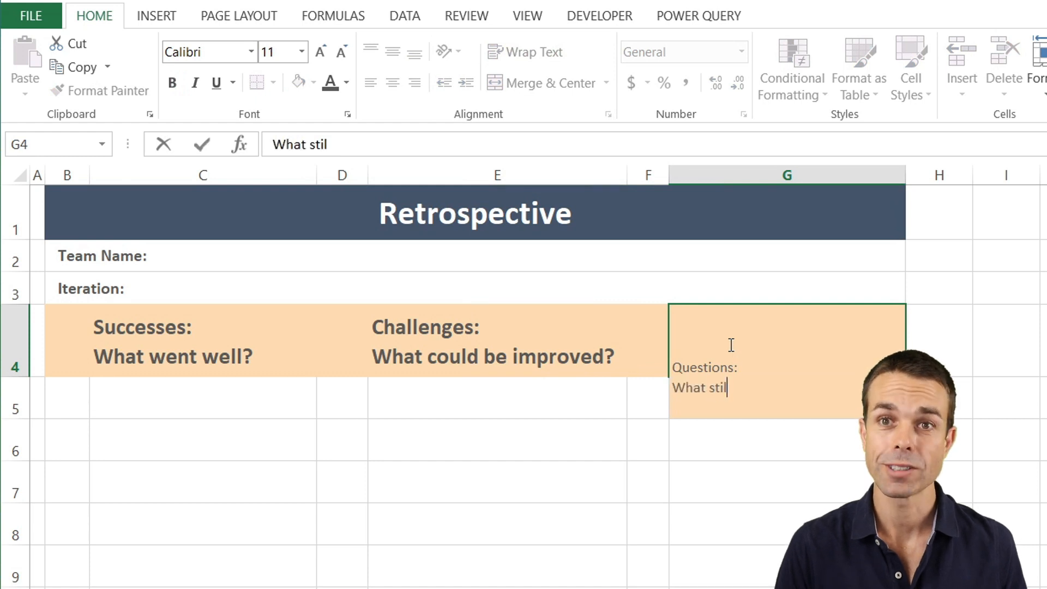
text(s us?)
key(Return)
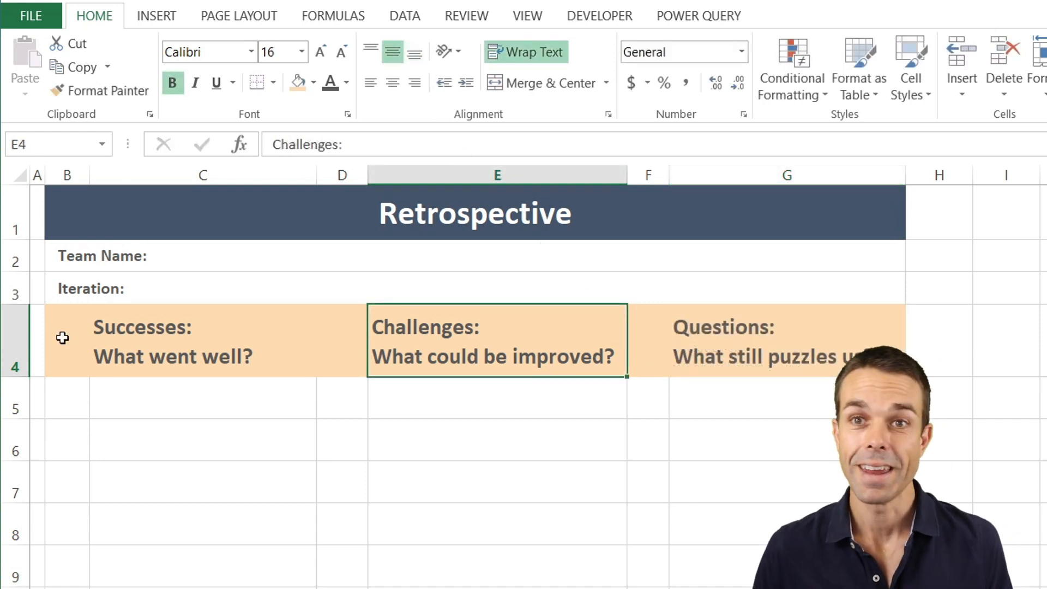
Step: Put a thick box border around the heading cells B4:G4
drag(64, 337, 802, 321)
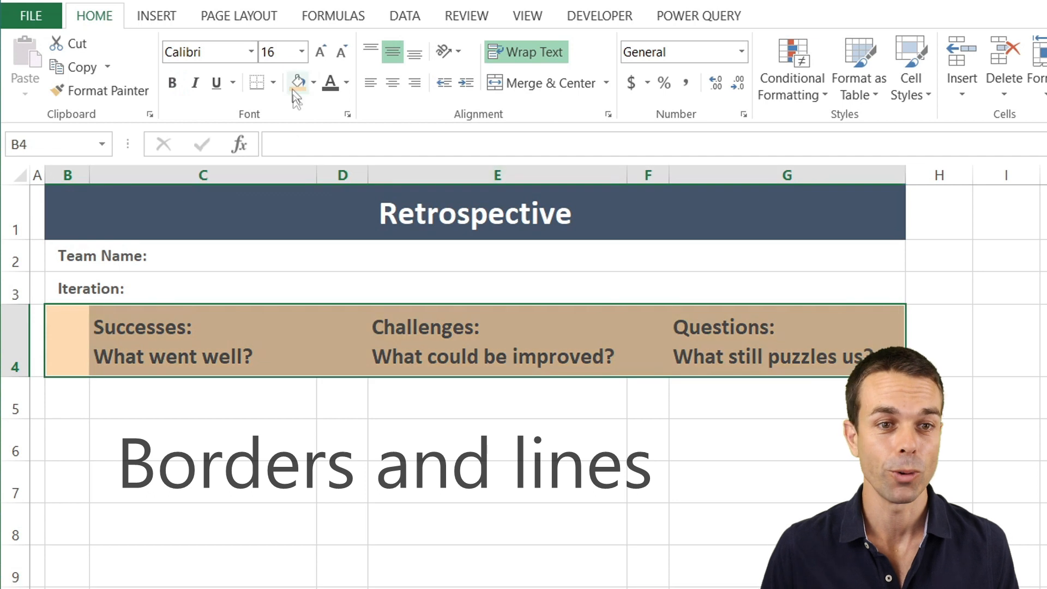
click(274, 83)
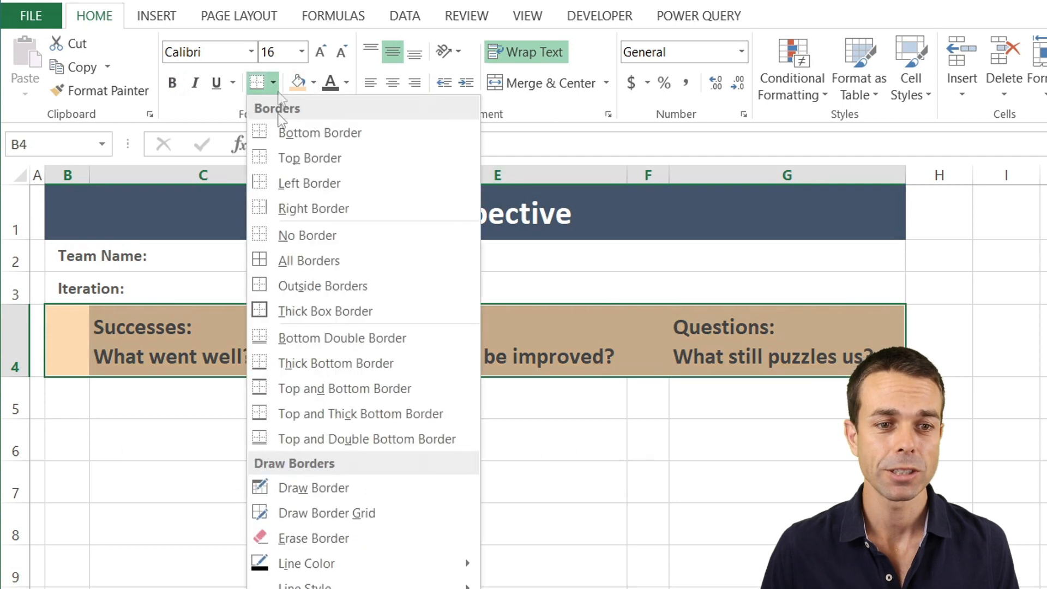
click(320, 309)
click(322, 316)
Step: Apply the same thick box border to the Team Name row, the Iteration row and the Retrospective banner
click(55, 256)
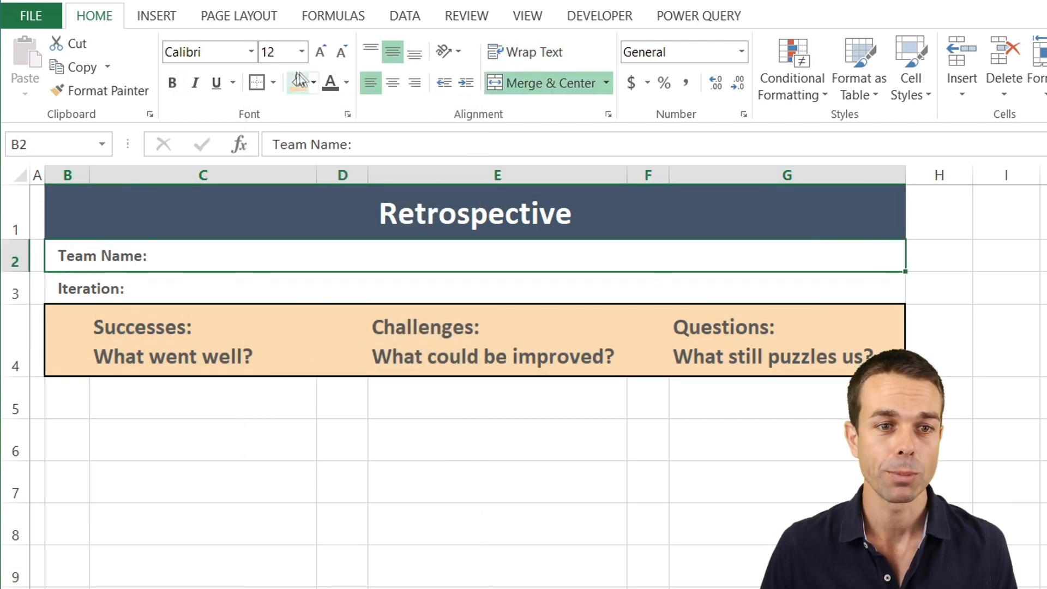
click(171, 287)
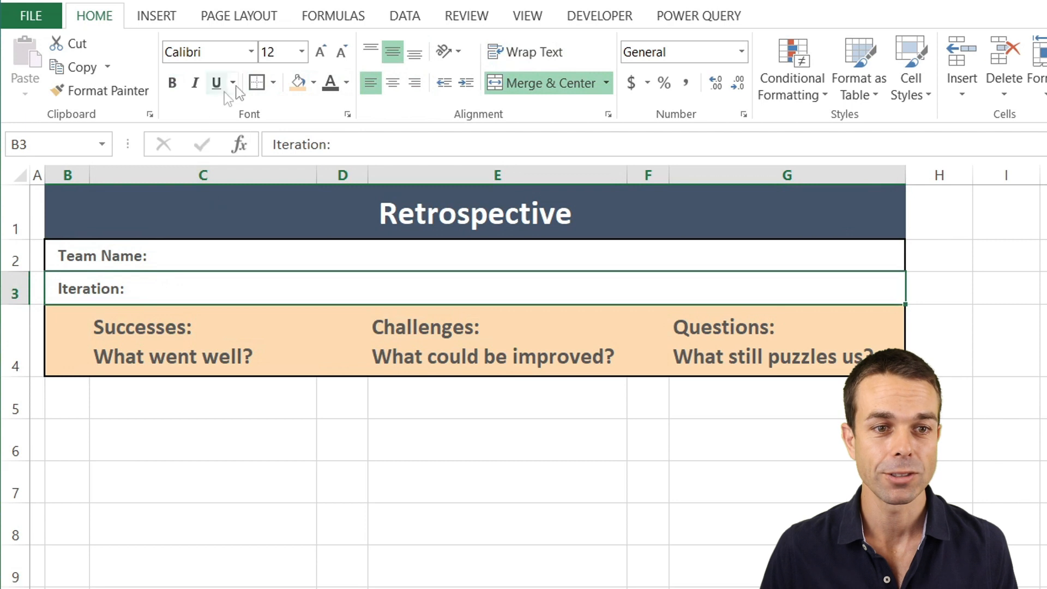
click(146, 214)
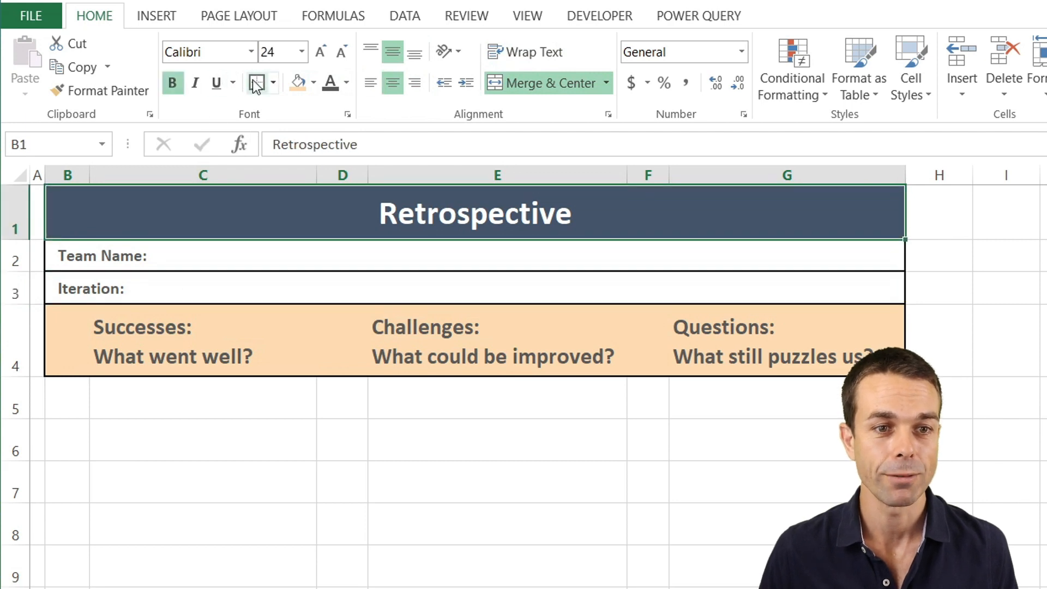
click(290, 428)
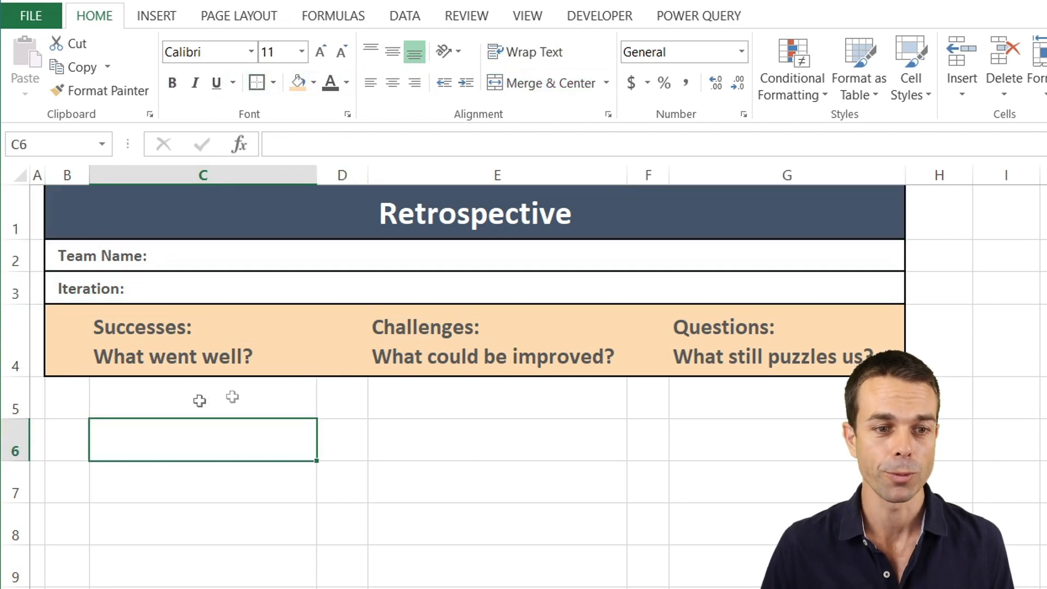
Step: Put a thick box border around each of the entry blocks B5:C9, D5:E9 and F5:G9
click(66, 391)
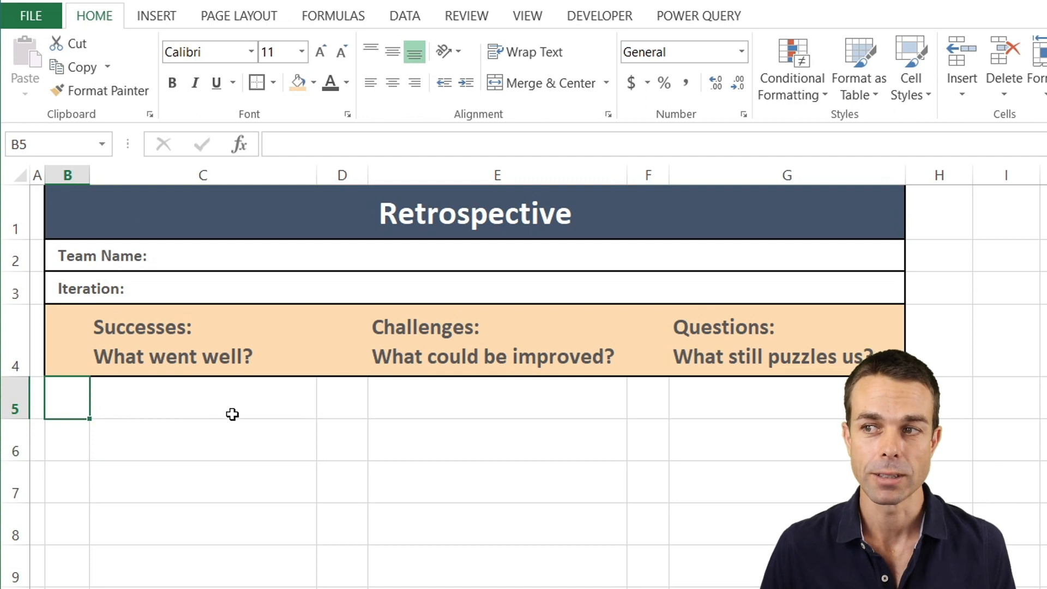
scroll(231, 414, down, 1)
shift+click(280, 427)
scroll(240, 219, up, 1)
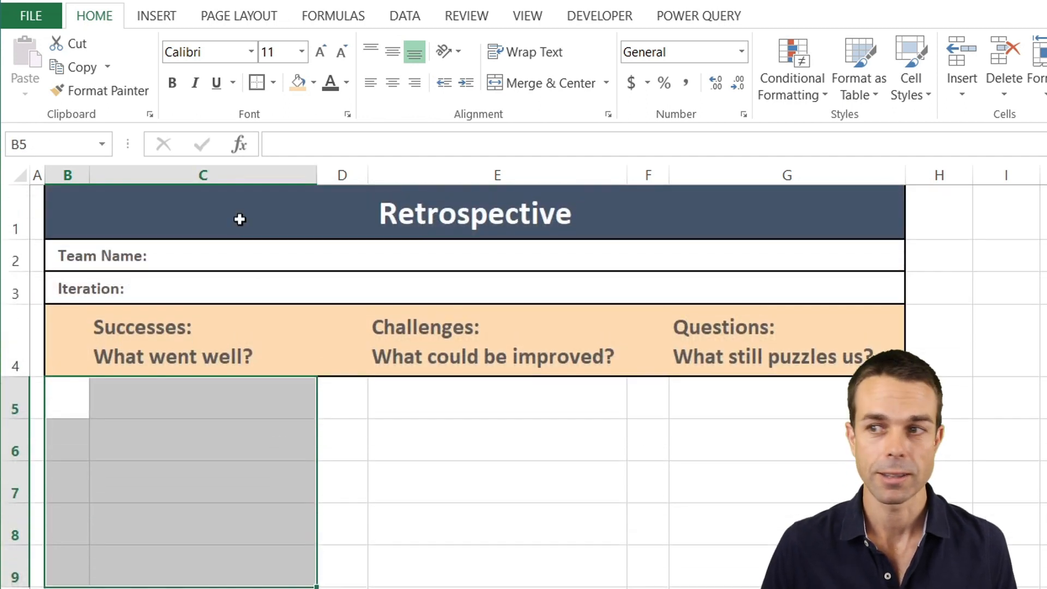
click(257, 82)
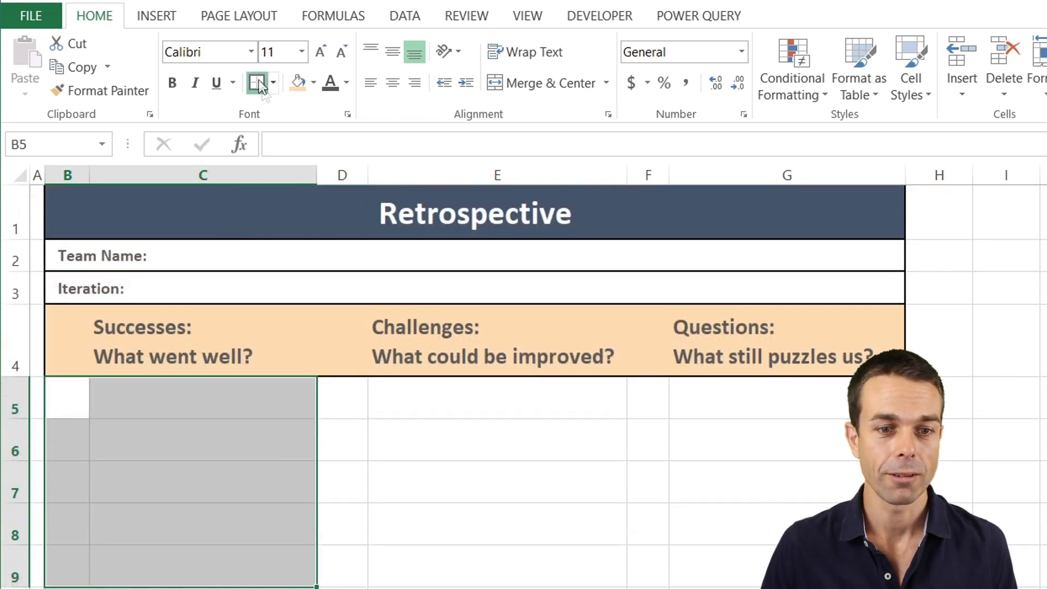
click(344, 406)
shift+click(605, 567)
click(257, 83)
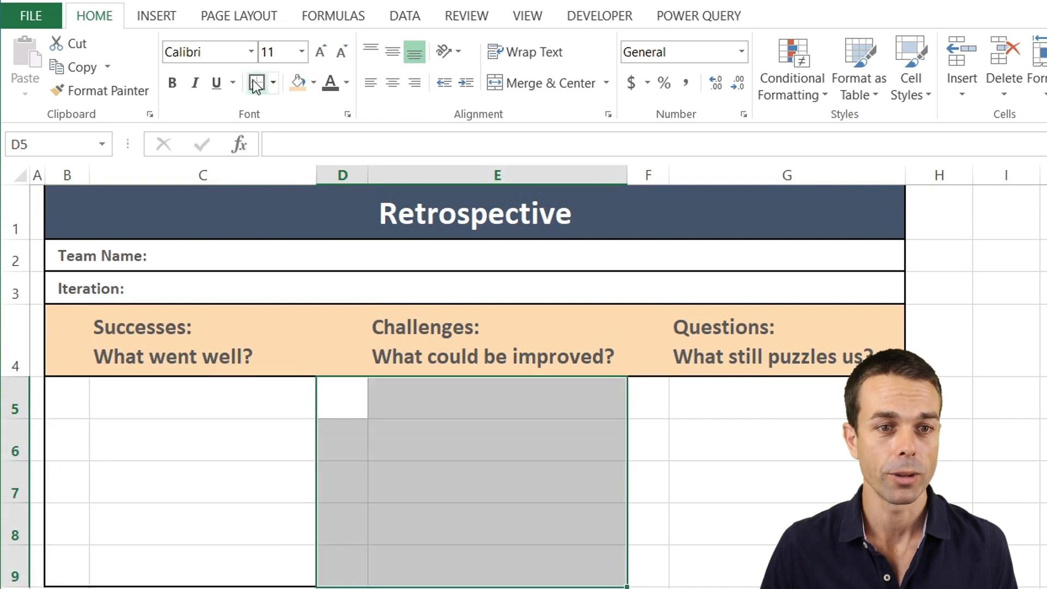
click(649, 394)
shift+click(821, 565)
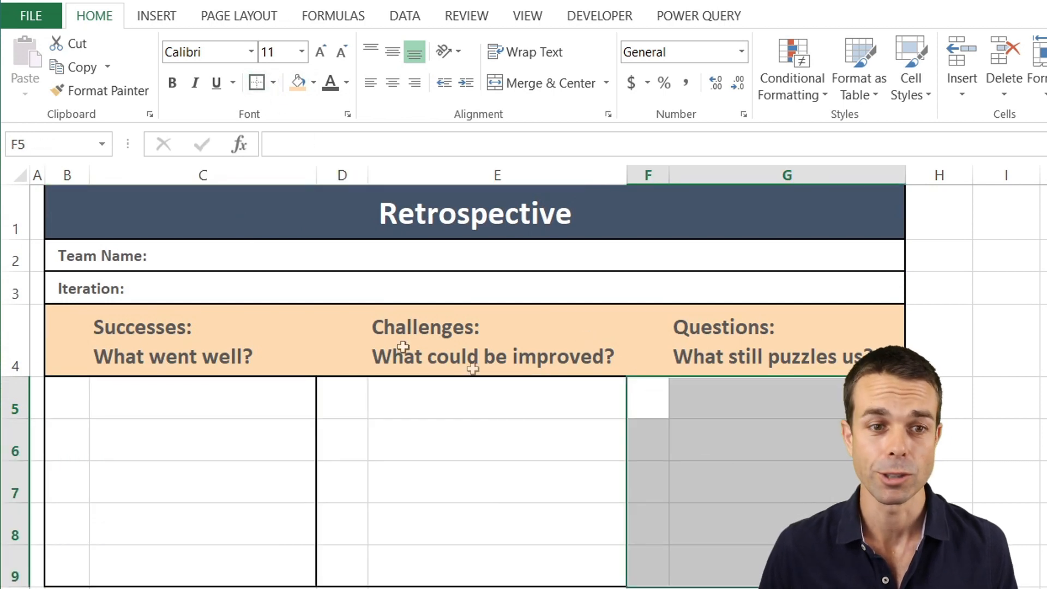
click(256, 82)
Step: Open the detailed border settings for B5:G9 and set the inside horizontal lines to a dotted style
click(67, 401)
shift+click(821, 565)
click(251, 73)
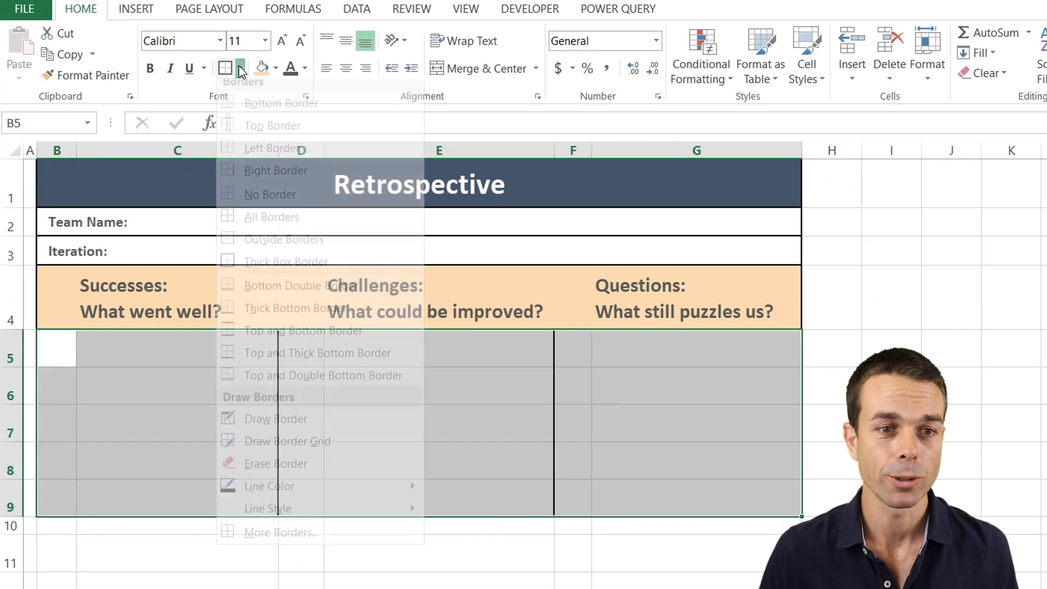
click(266, 545)
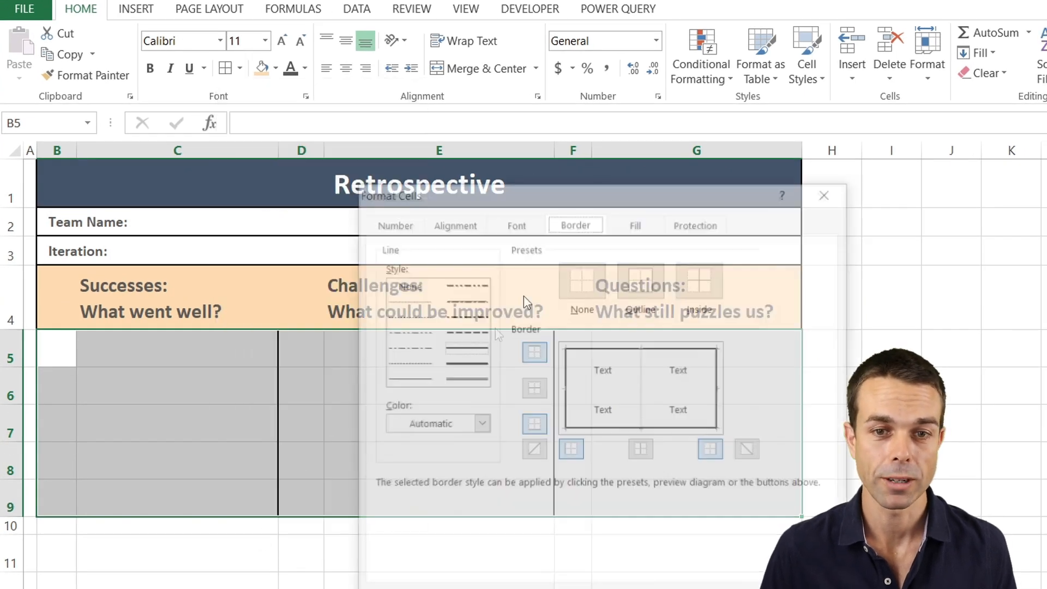
drag(626, 201, 454, 153)
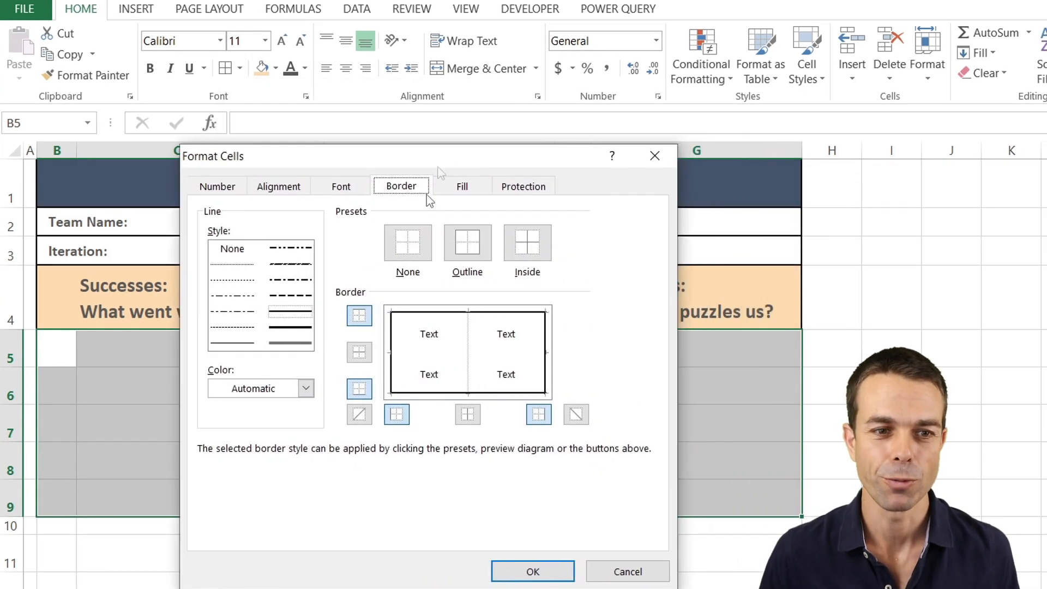
click(227, 281)
click(435, 362)
click(435, 359)
click(440, 366)
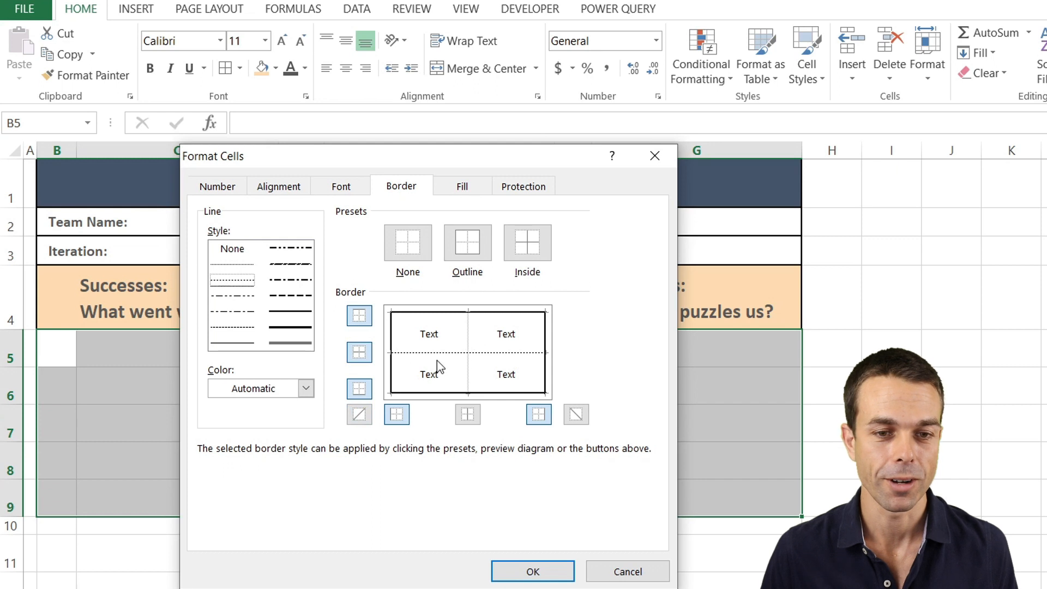
Step: Set the inside vertical lines of B5:G9 to a thin solid style and apply the borders
click(230, 343)
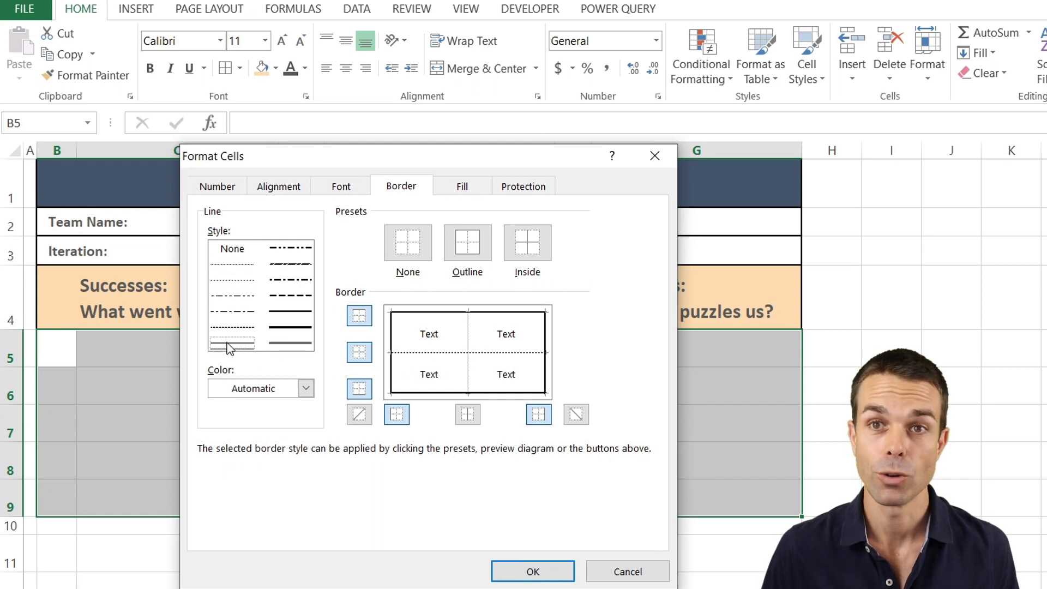
click(467, 336)
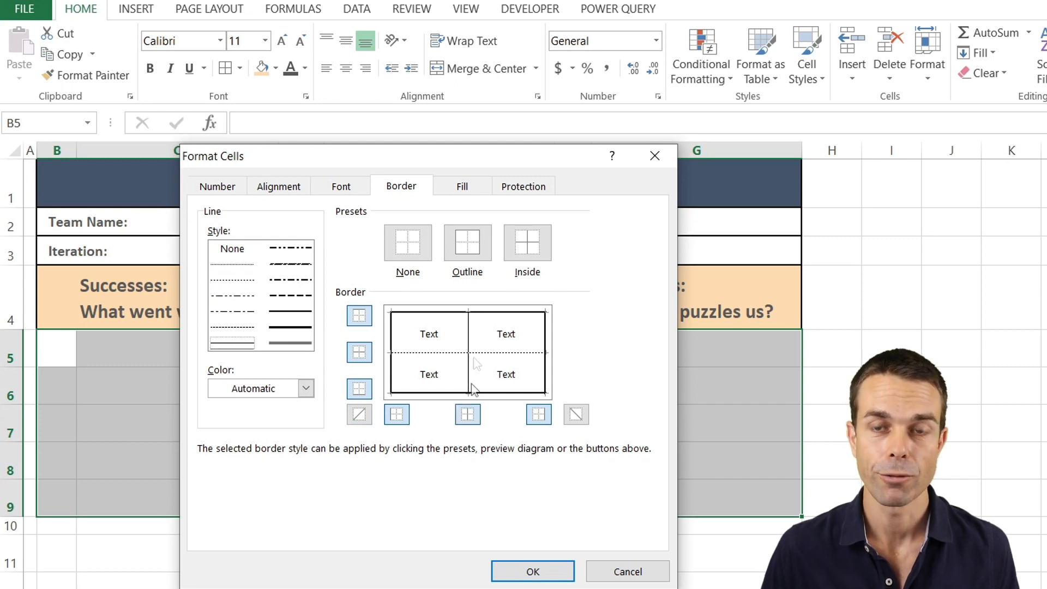
click(532, 572)
click(357, 363)
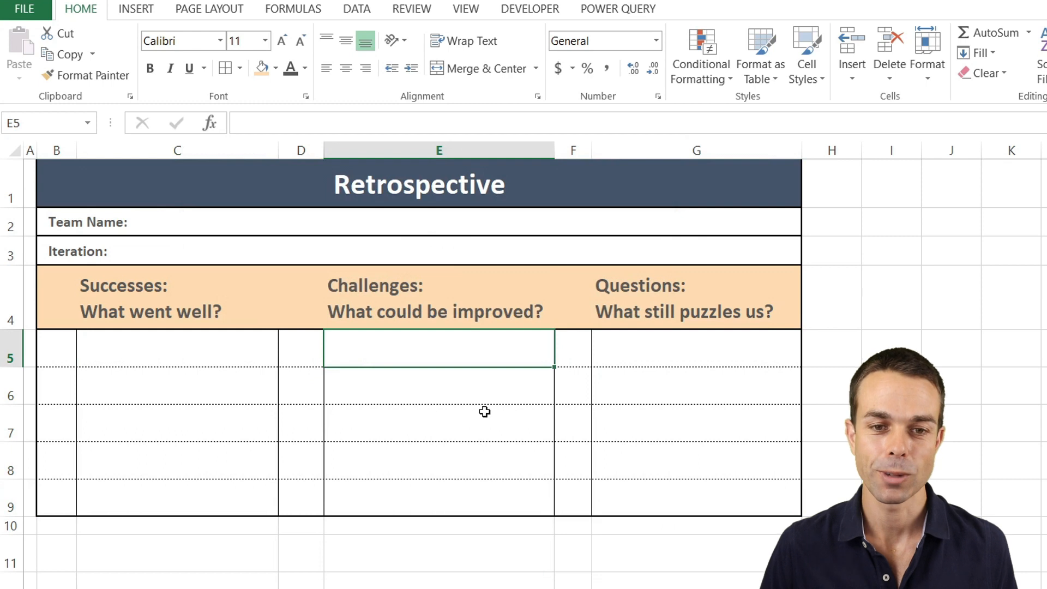
Step: Fill the Challenges numbering cells D5:D9 with the lightest grey theme colour
drag(320, 350, 306, 486)
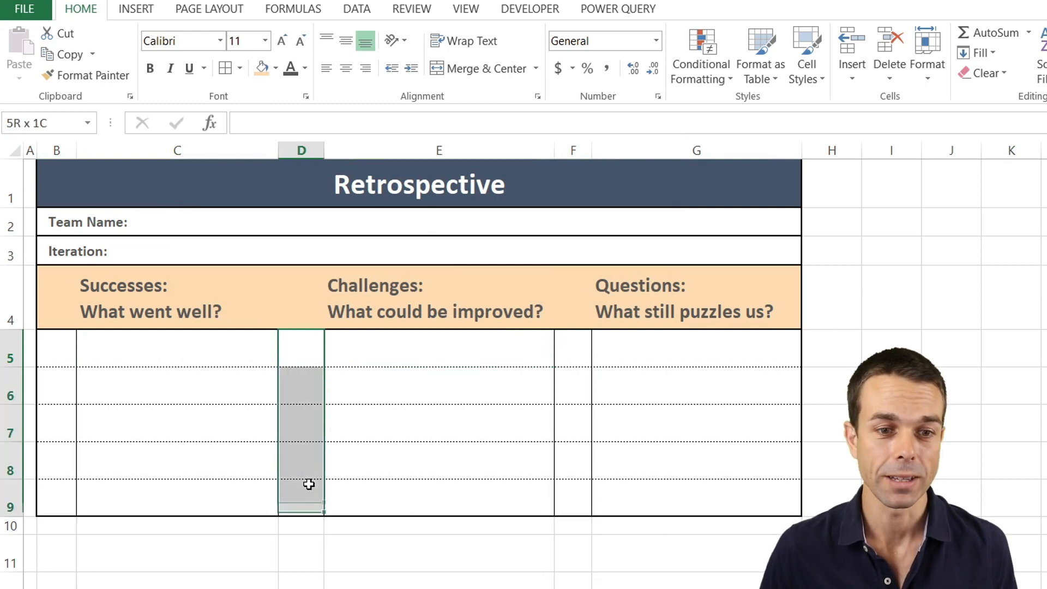
click(276, 68)
click(258, 135)
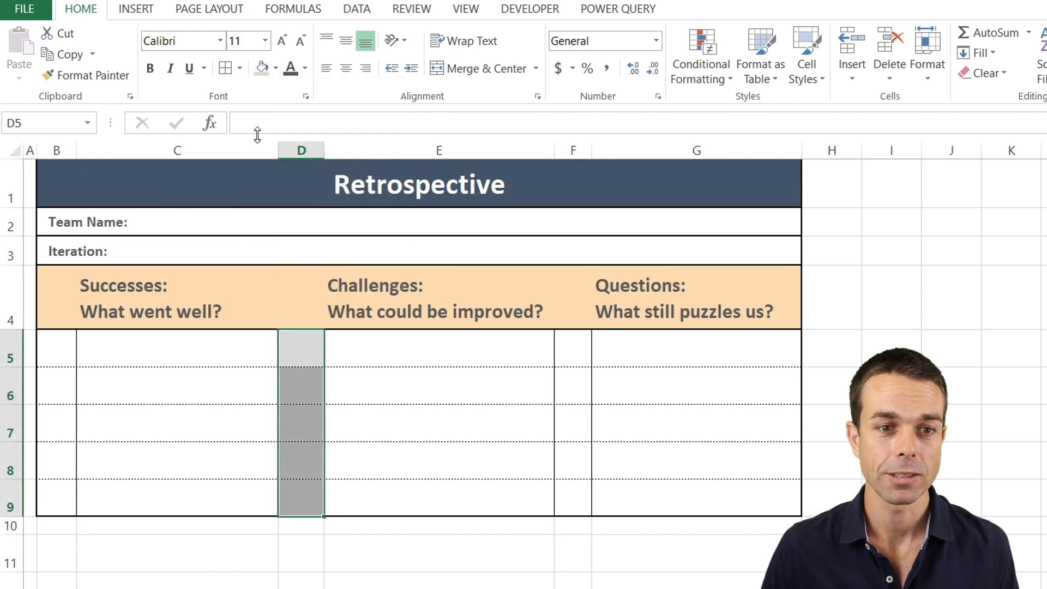
click(276, 68)
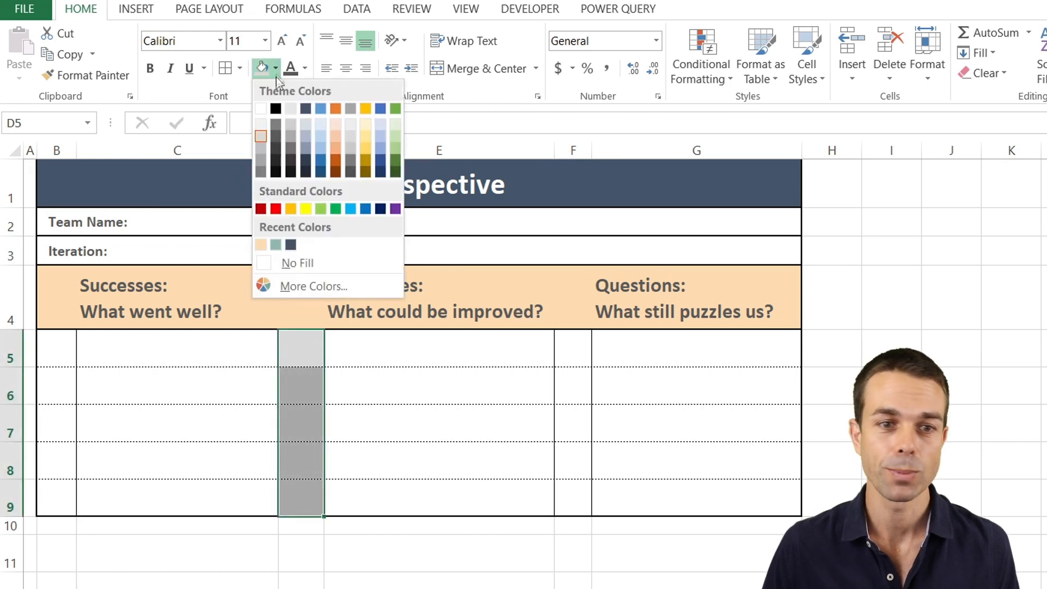
click(264, 122)
Step: Fill the other numbering cells, F5:F9 and B5:B9, with the same light grey
drag(580, 353, 572, 497)
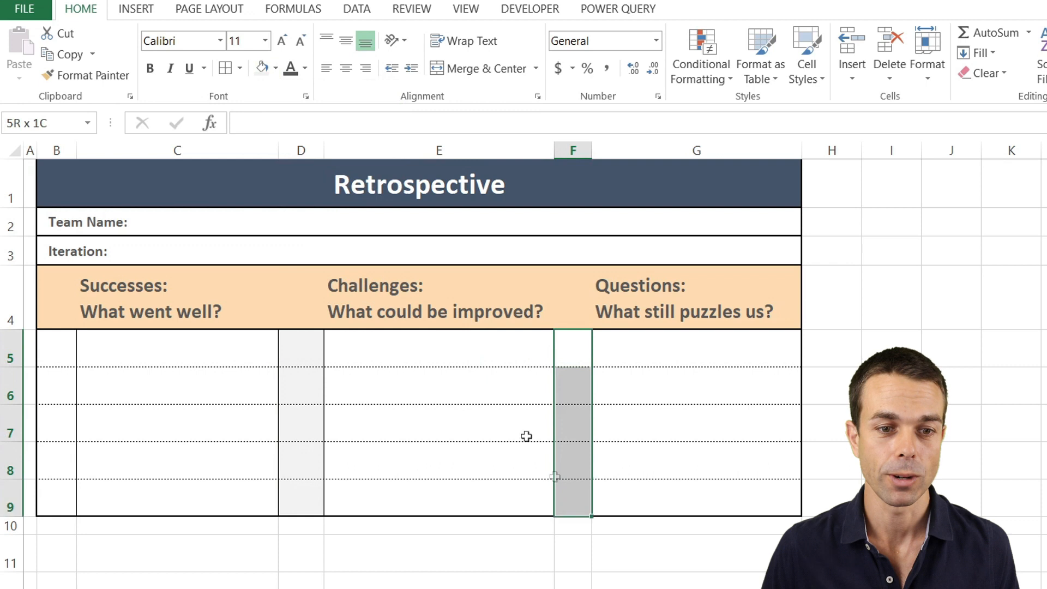
click(264, 68)
click(51, 357)
drag(51, 357, 61, 485)
click(264, 68)
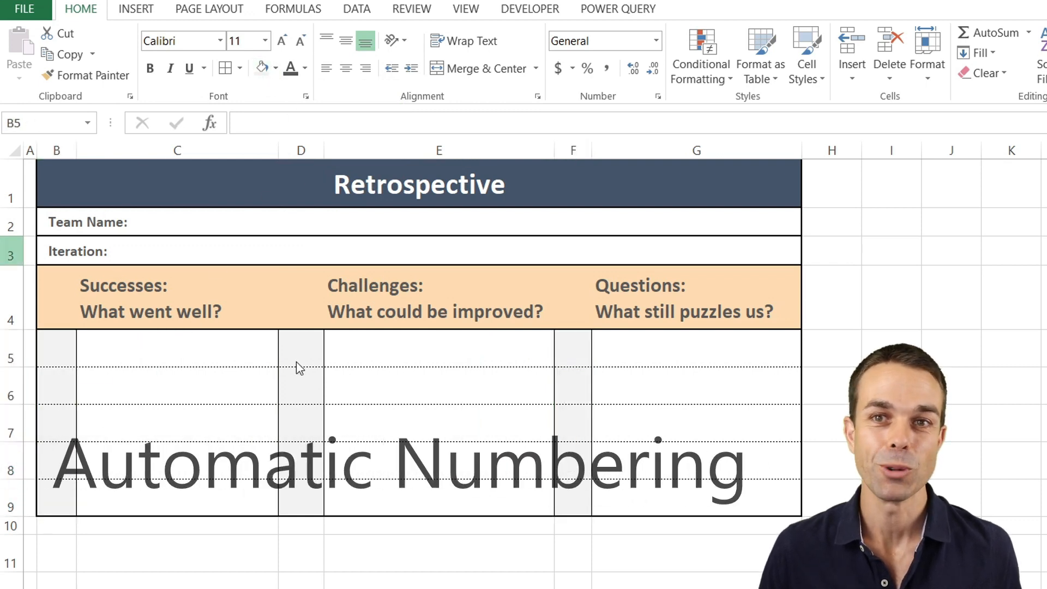
Step: Enter the formula =IF(ISBLANK(E5),"",1) in D5 to number the first challenge only when E5 has content
click(307, 350)
click(301, 338)
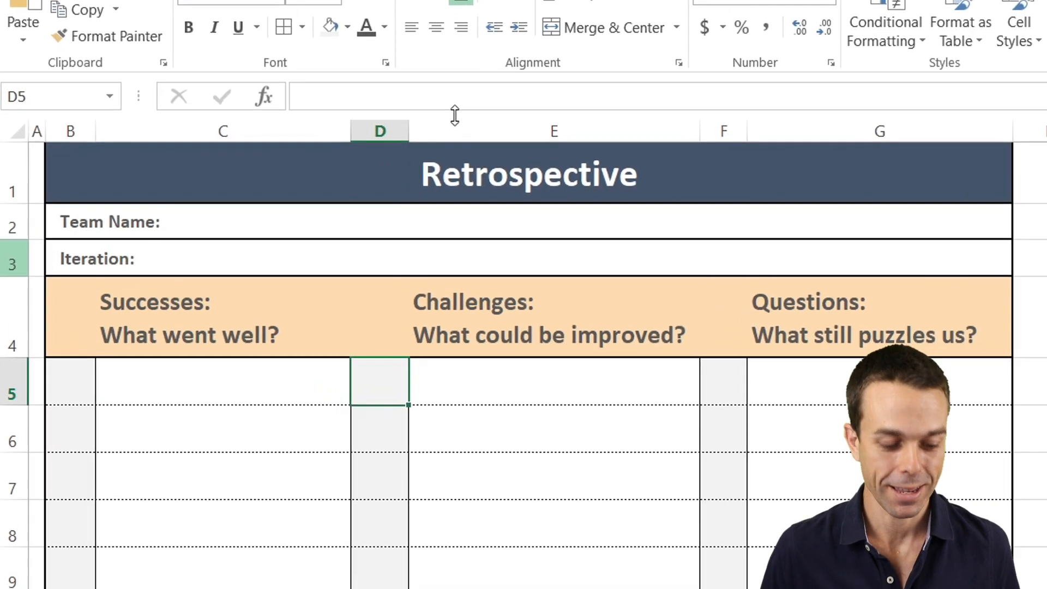
click(364, 128)
text(=IF(ISBLANK(E5),"",1))
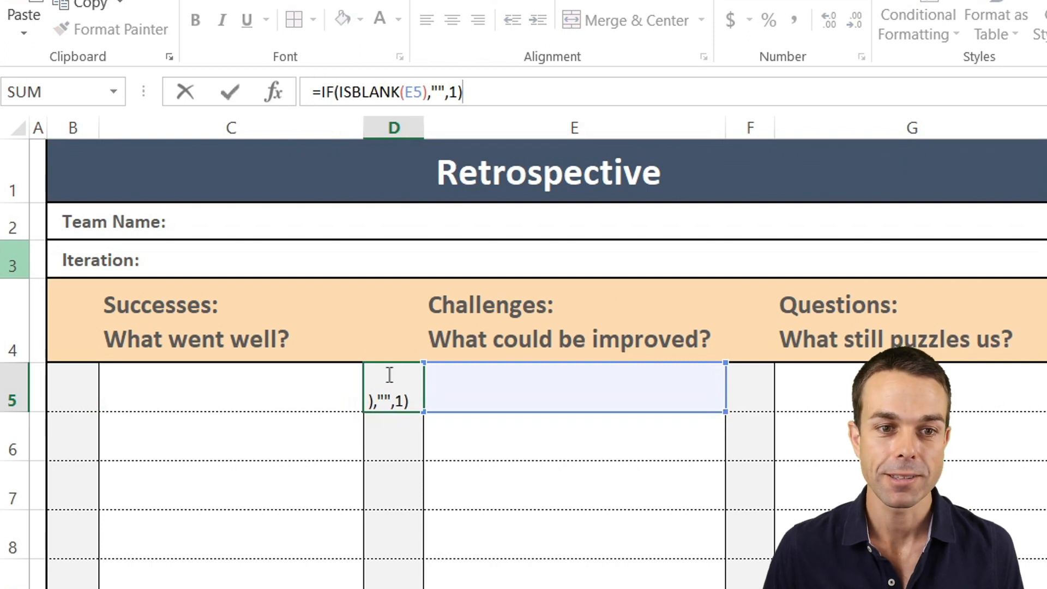
click(439, 92)
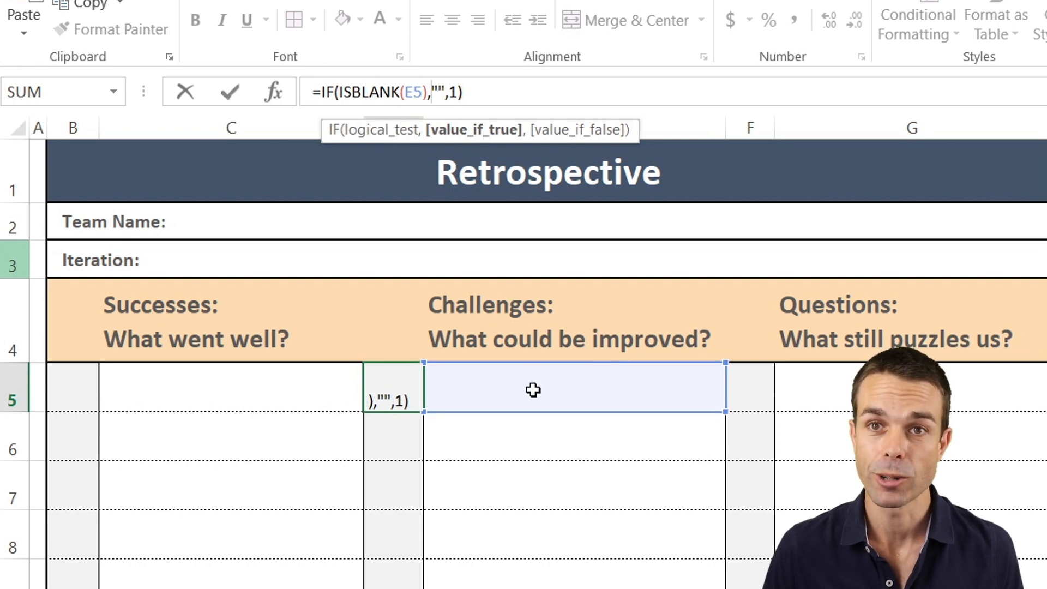
double_click(442, 91)
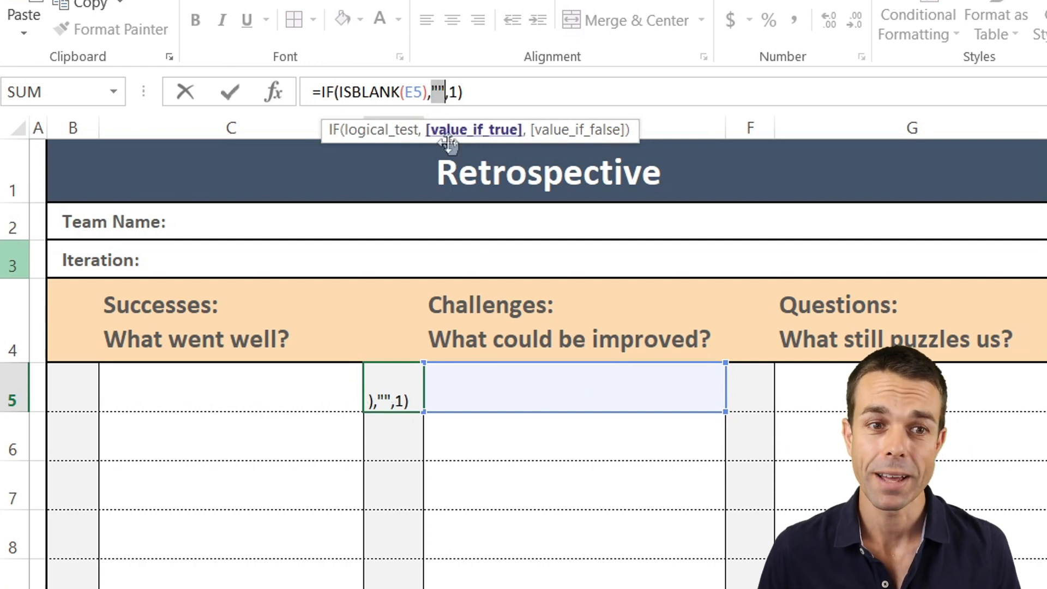
click(457, 92)
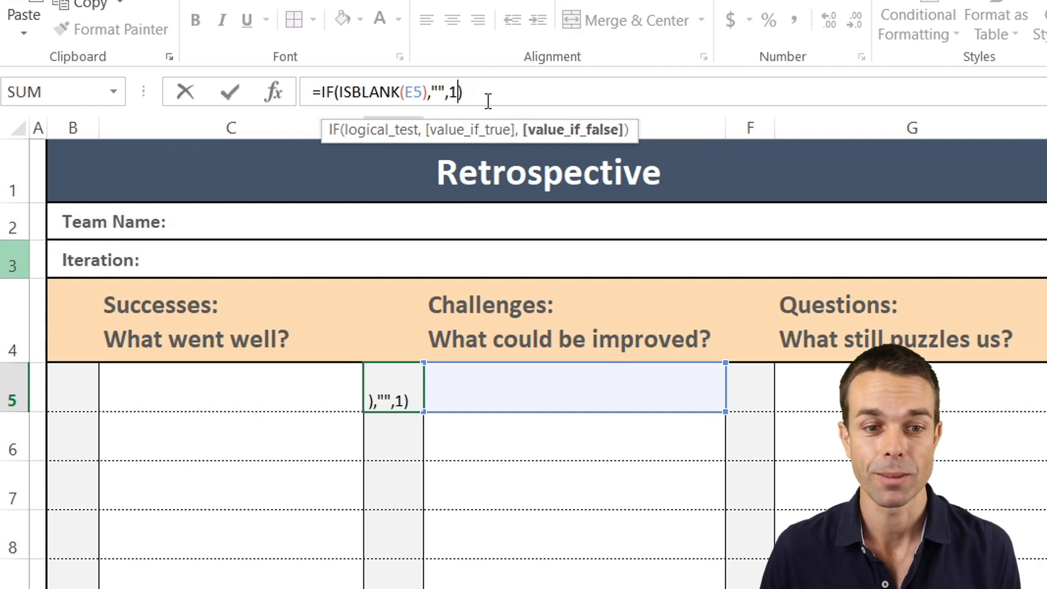
key(Return)
Step: Enter "Something here" in E5 to test the numbering formula
click(517, 395)
text(Som)
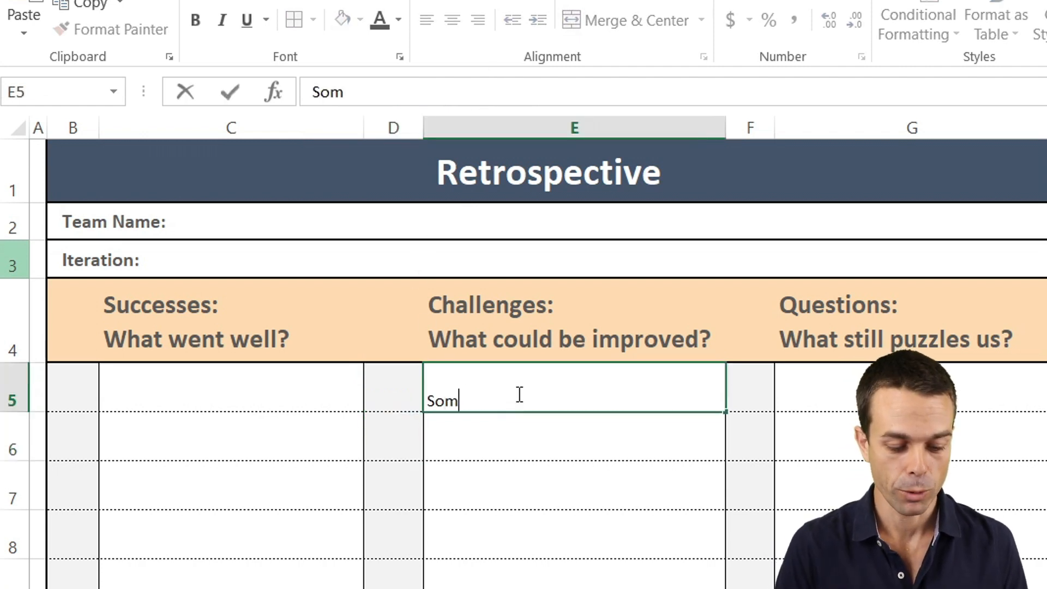
text(ething here)
key(Return)
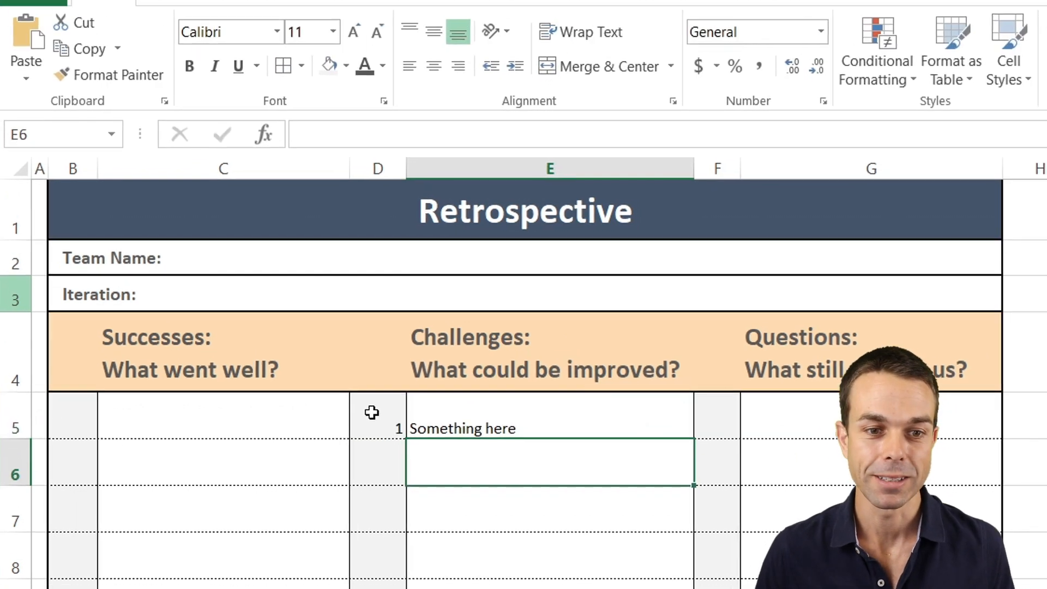
Step: Center the Challenges numbering cells D5:D9 horizontally and vertically
click(390, 385)
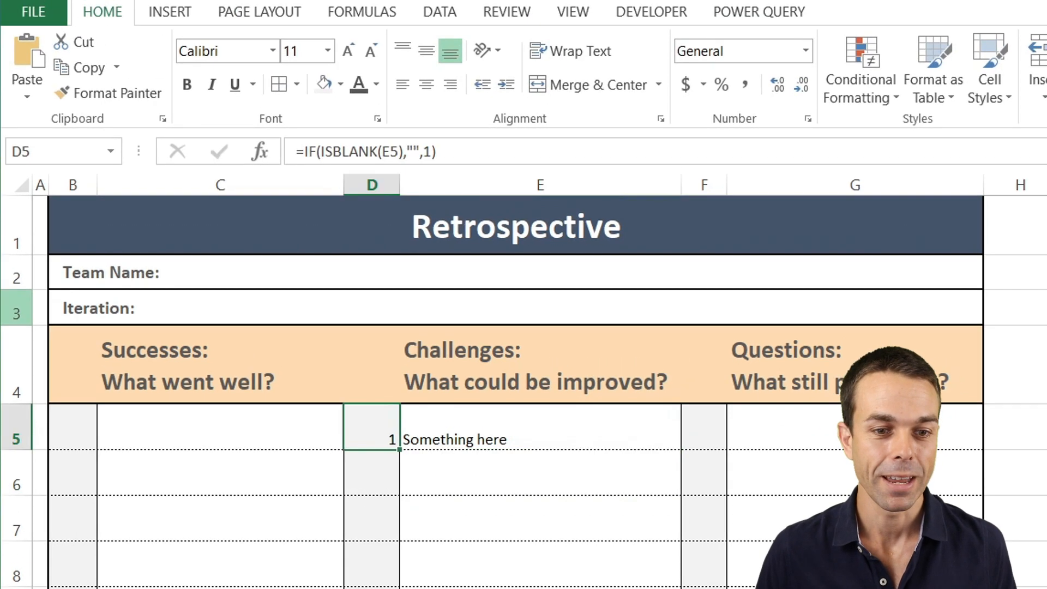
key(ctrl+shift+Down)
click(426, 84)
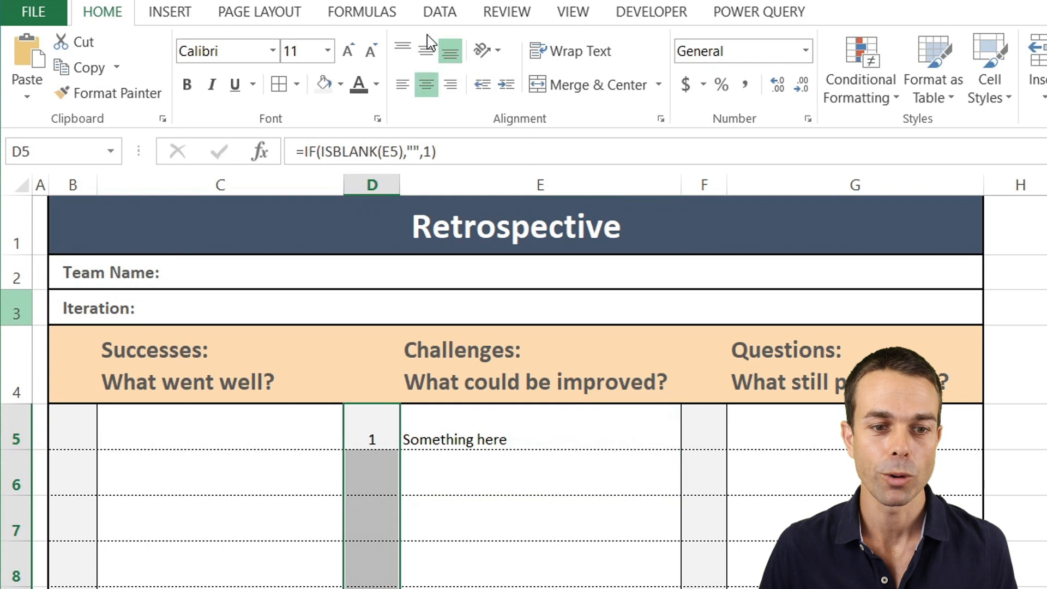
Step: Middle-align the Challenges entry cells E5:E9 and indent their text by one level
click(472, 434)
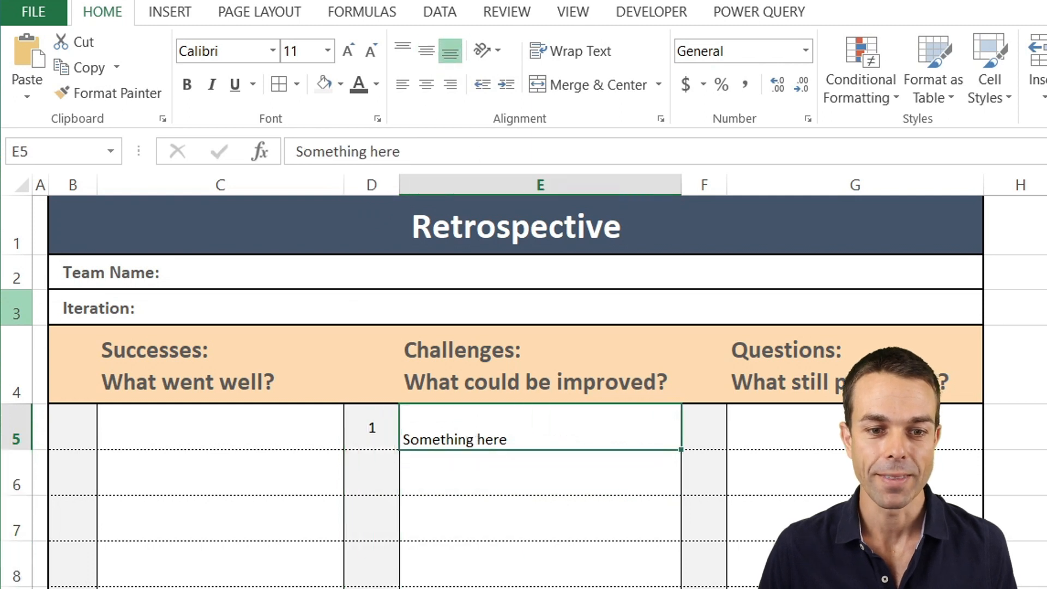
key(ctrl+shift+Down)
click(426, 51)
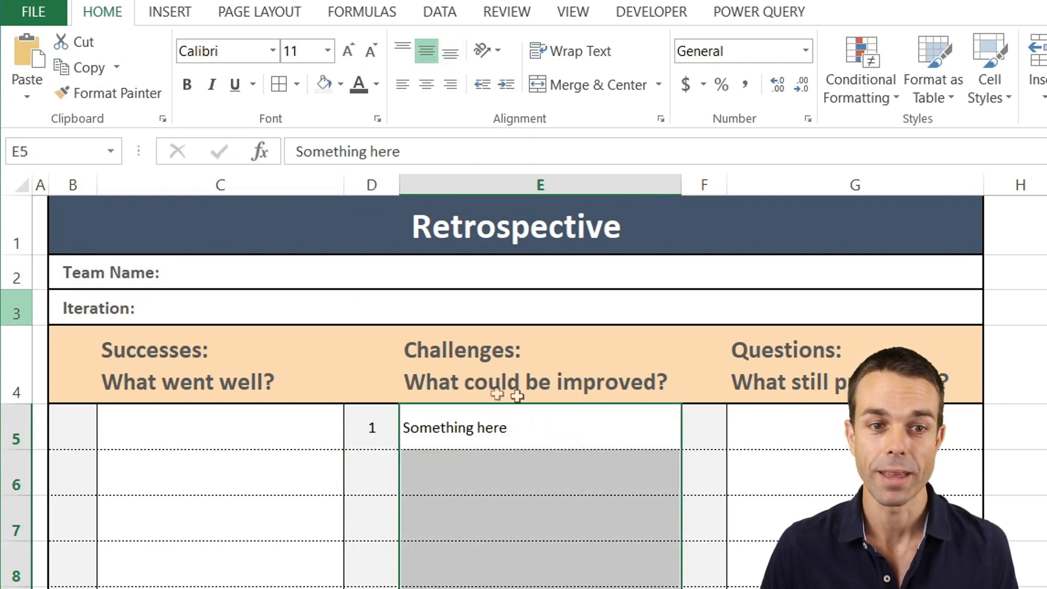
click(506, 84)
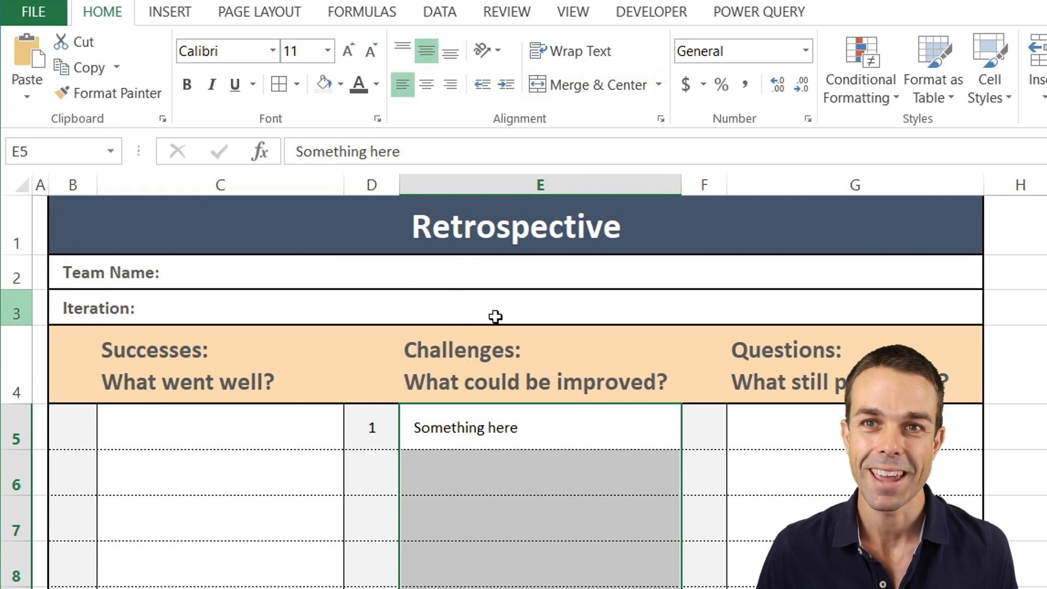
Step: Enter the formula =IF(ISBLANK(E6),"",MAX(D$5:D5)+1) in D6 to continue the numbering when E6 has content
click(364, 426)
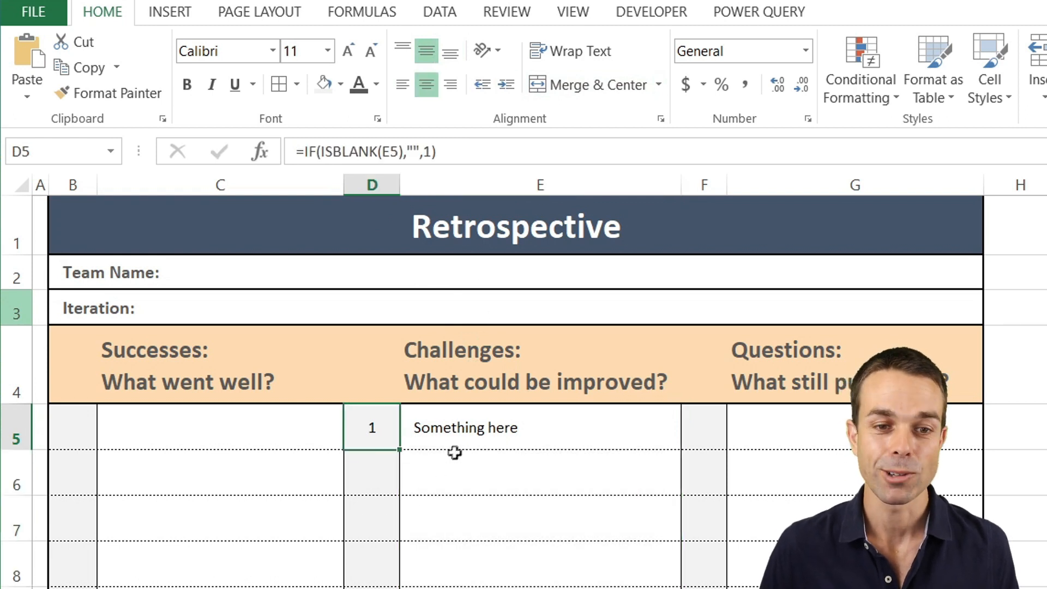
click(370, 466)
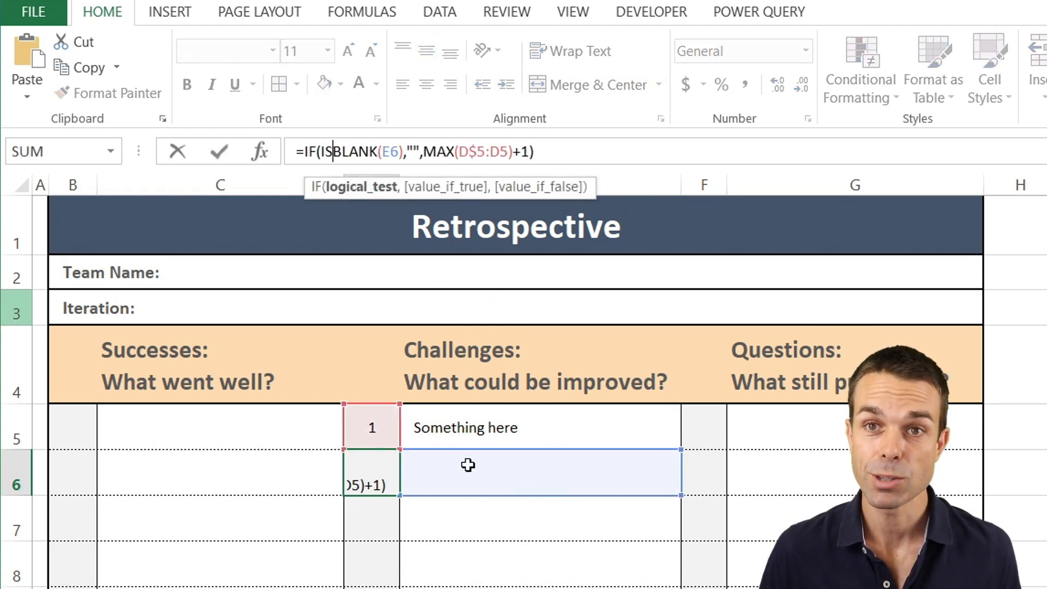
drag(408, 150, 419, 150)
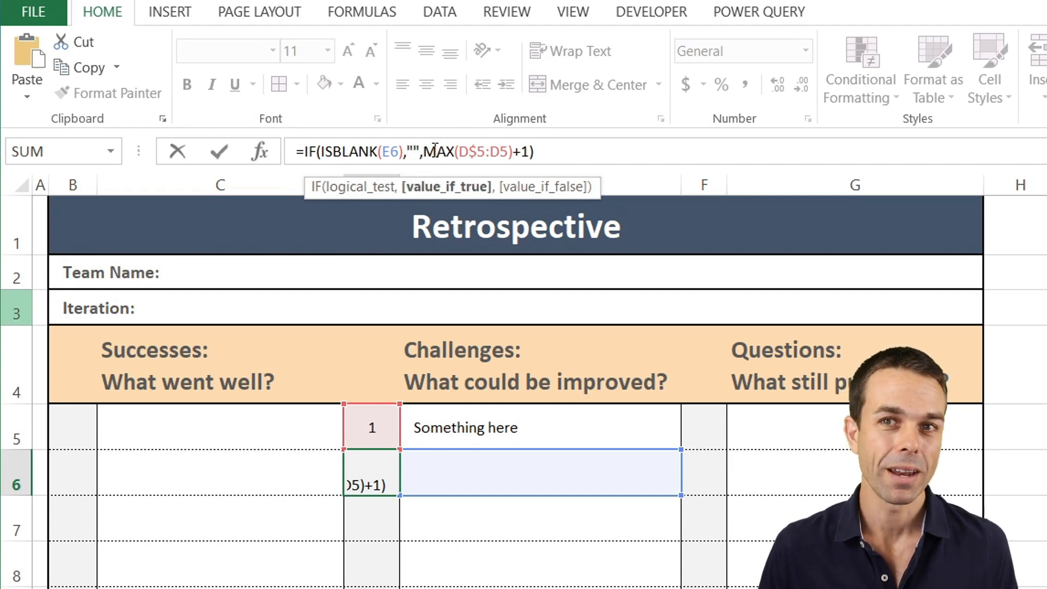
double_click(436, 152)
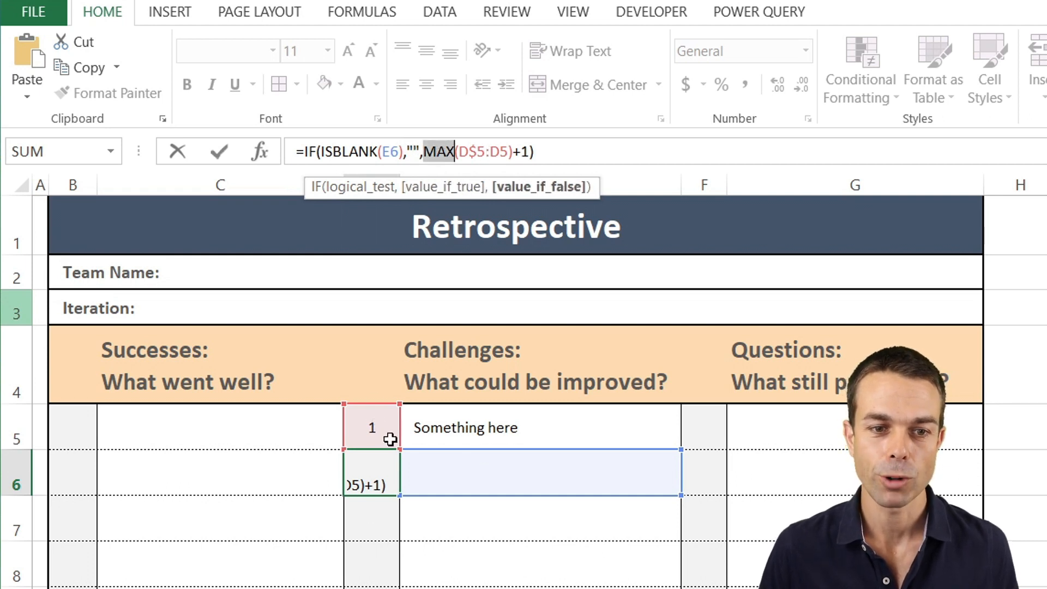
click(477, 153)
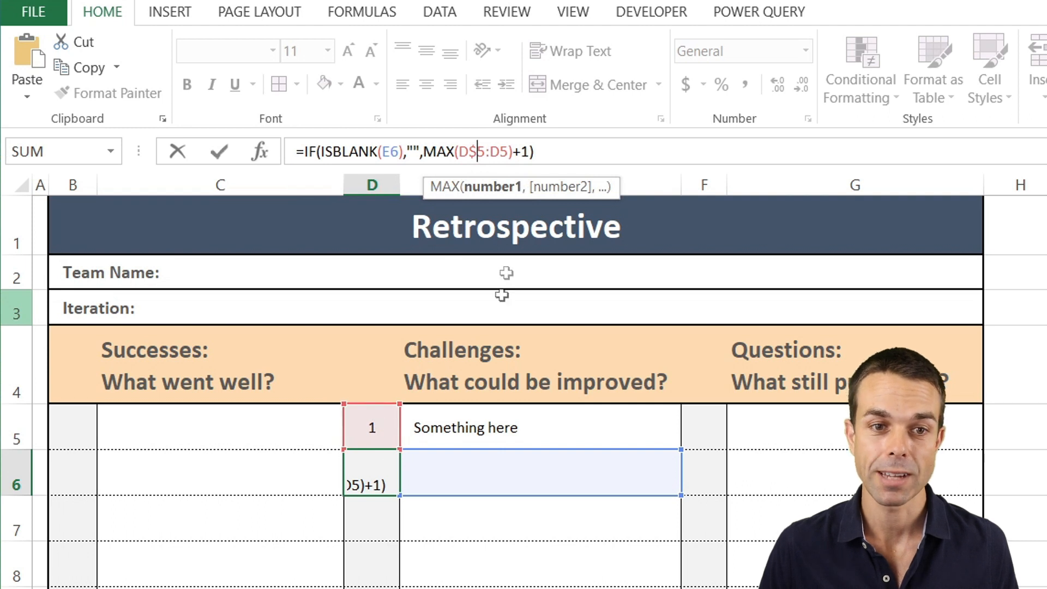
double_click(472, 151)
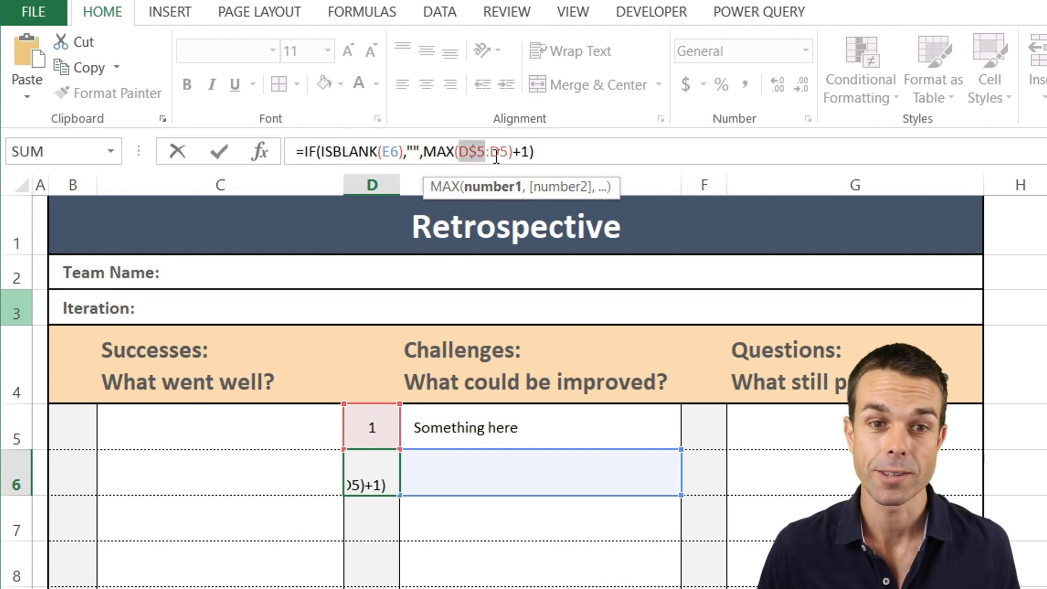
click(511, 151)
double_click(503, 148)
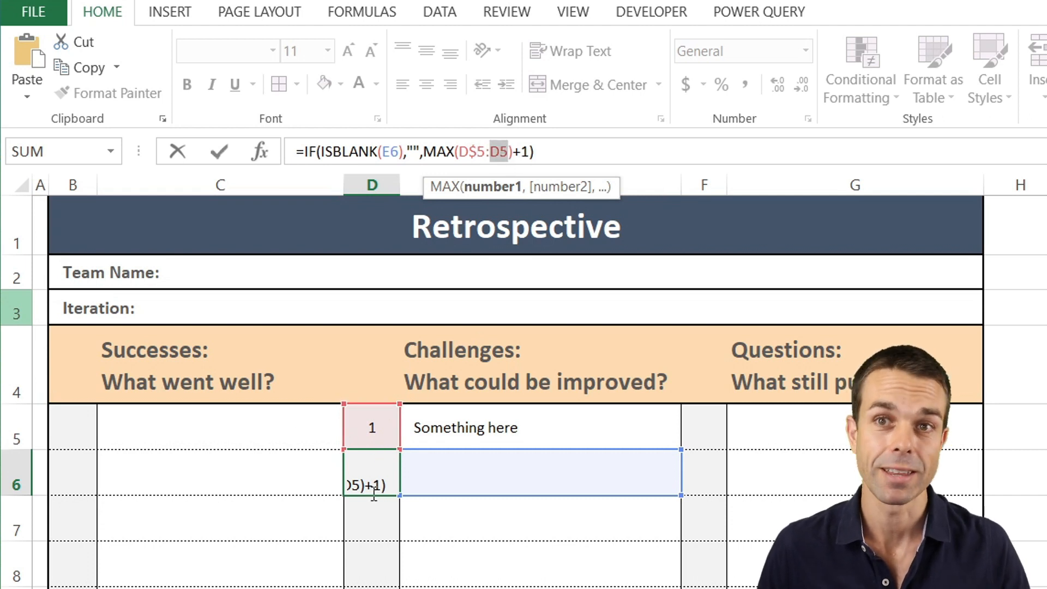
click(469, 151)
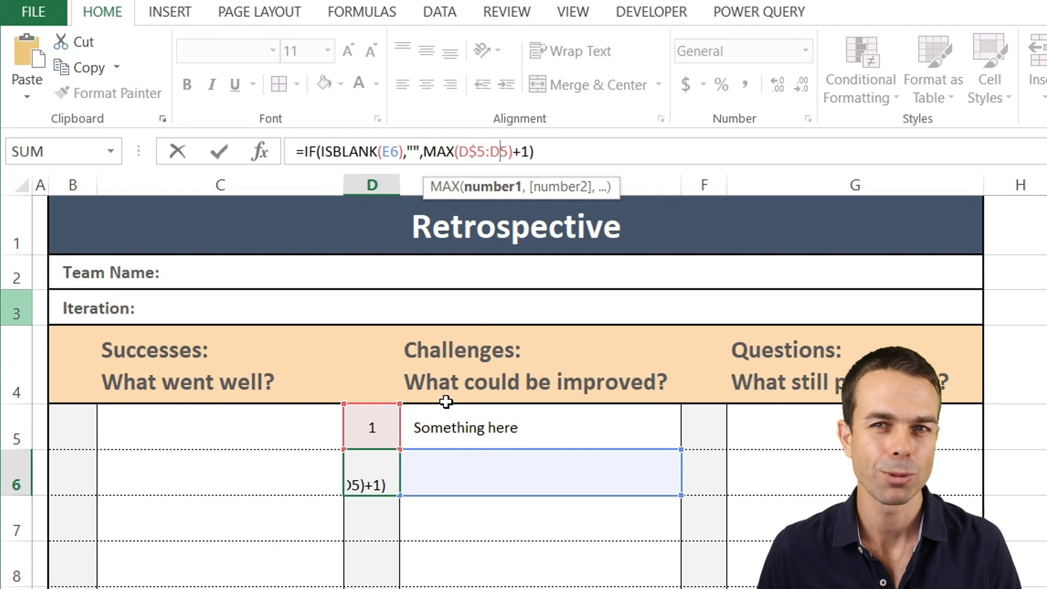
click(517, 154)
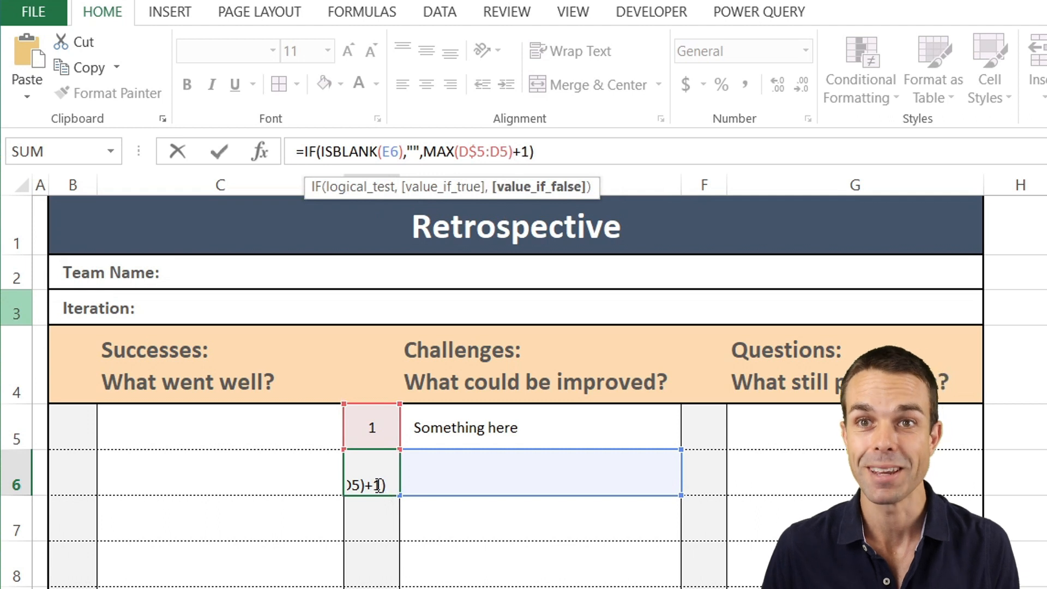
key(Return)
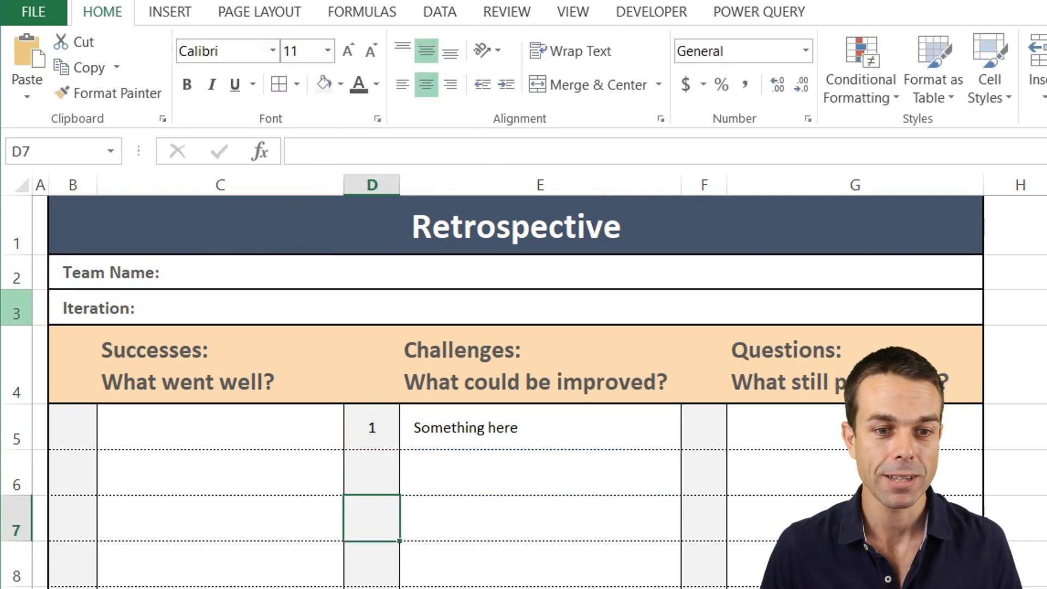
Step: Enter "Something here" in E6 to test the numbering of the second challenge
click(494, 468)
text(Something here)
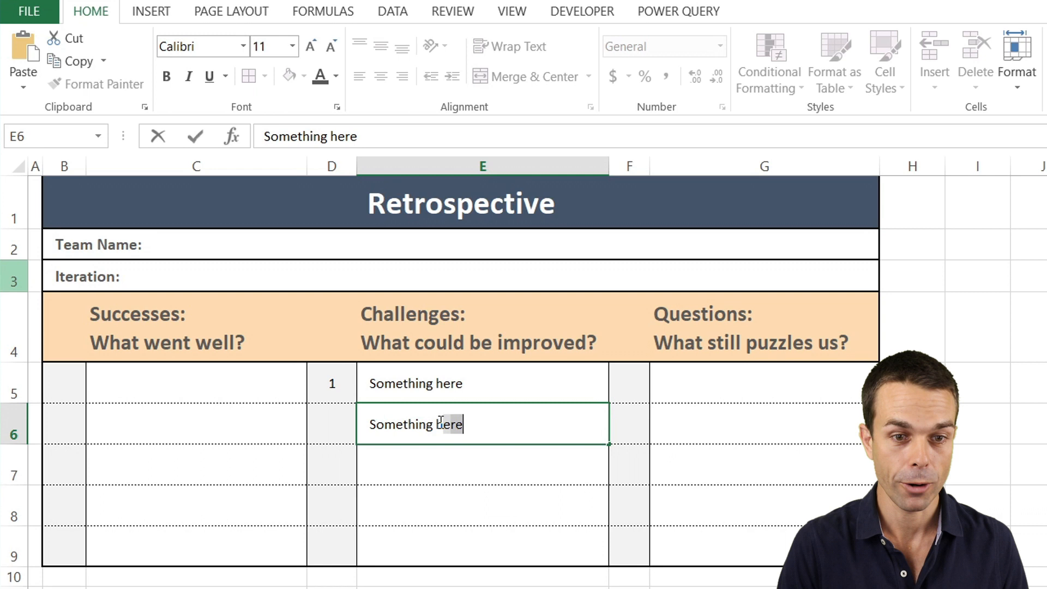
key(Return)
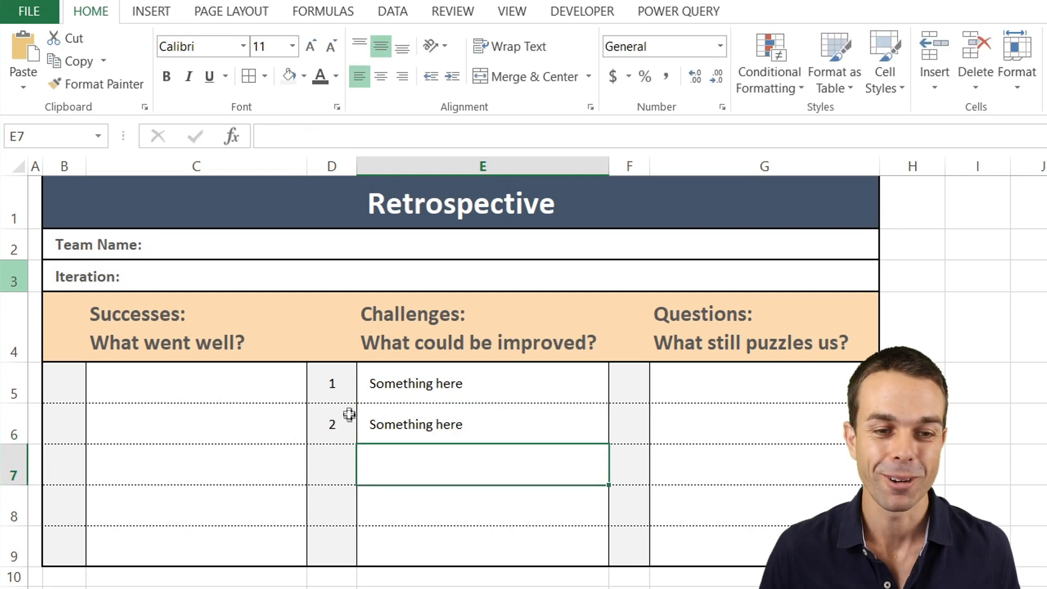
Step: Copy the numbering formula from D6 down to D9, pasting formulas only
click(338, 425)
key(ctrl+c)
shift+click(335, 533)
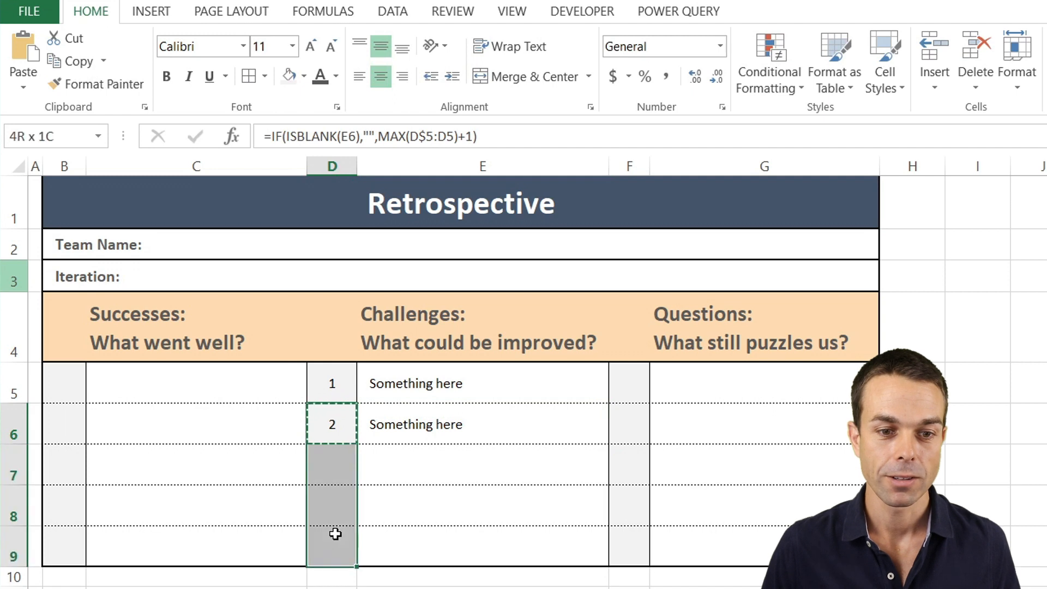
right_click(329, 470)
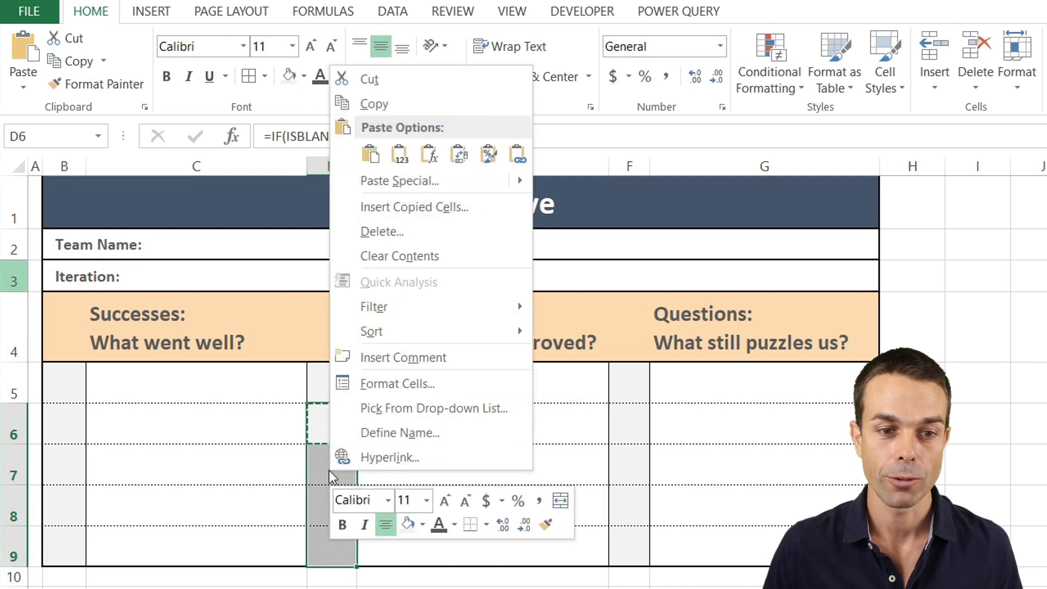
click(428, 155)
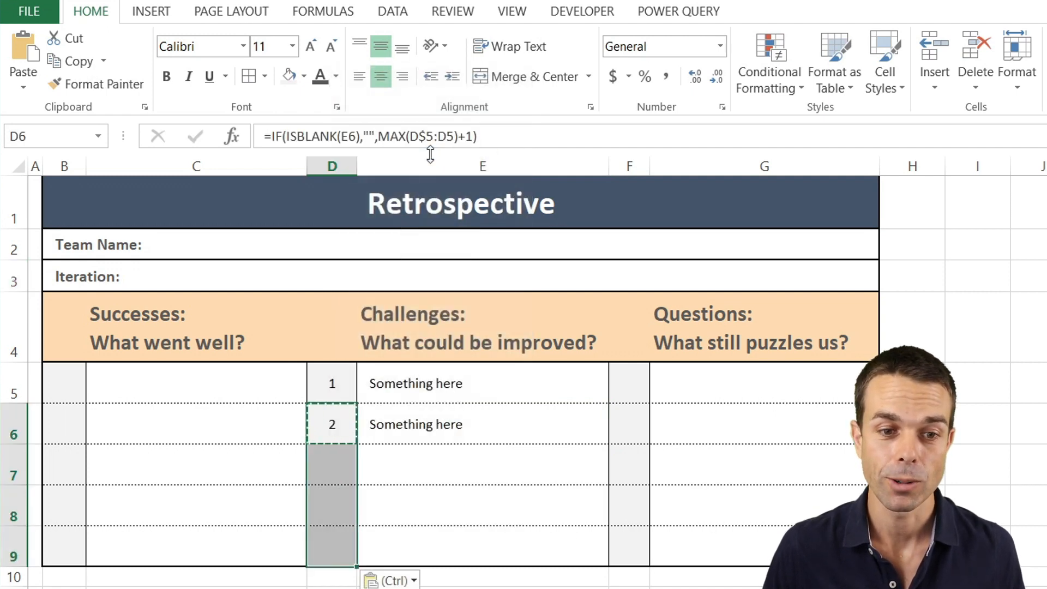
Step: Enter "New one" in E7 to test the copied numbering formula
click(434, 472)
text(New one)
key(Return)
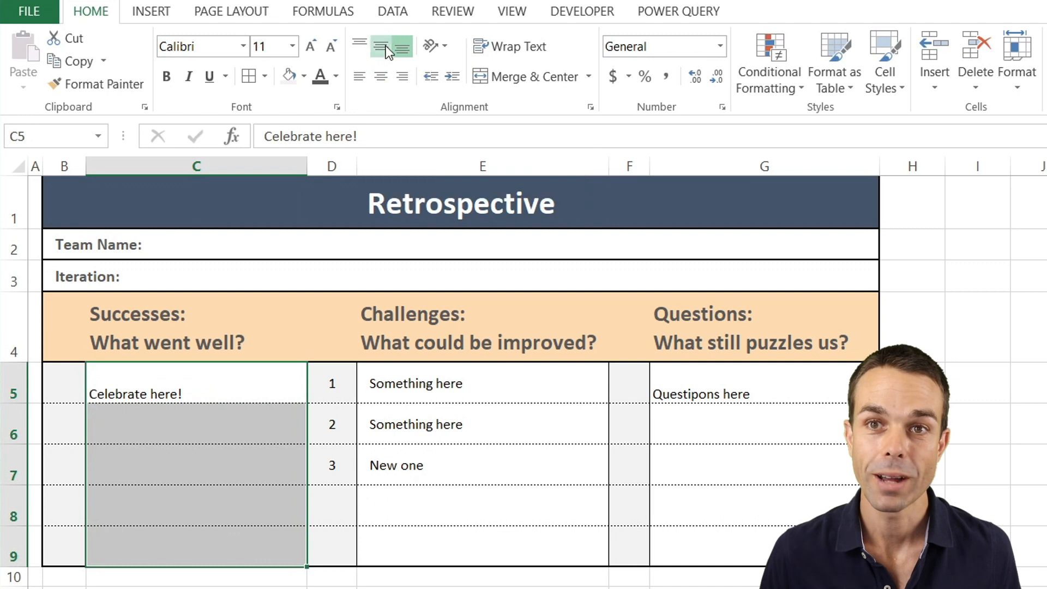
Step: Left-align, middle-align and indent the Successes entries C5:C9, and middle-align the Questions entries G5:G9
click(381, 47)
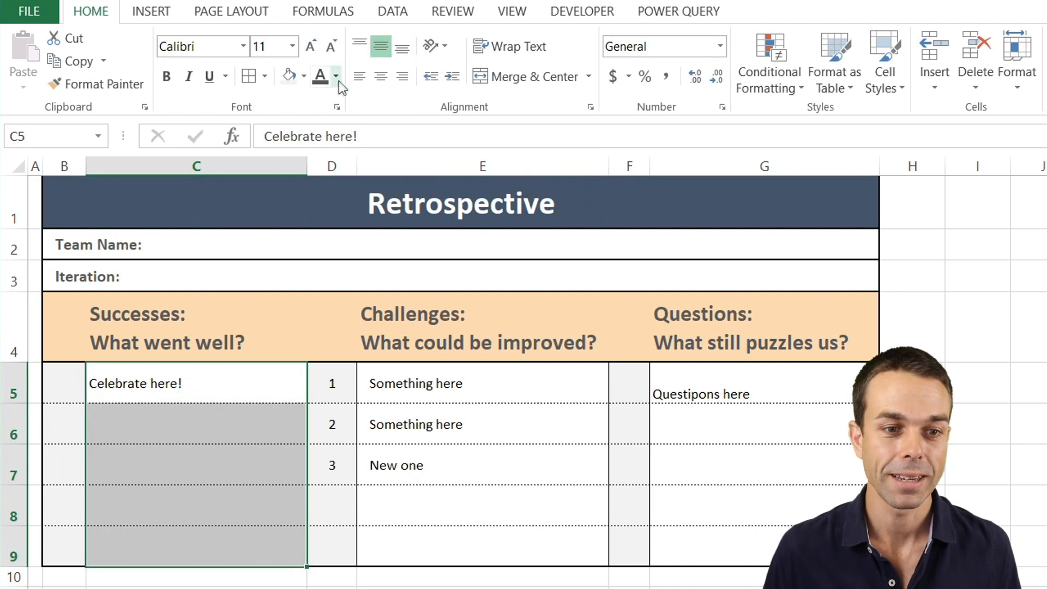
click(381, 76)
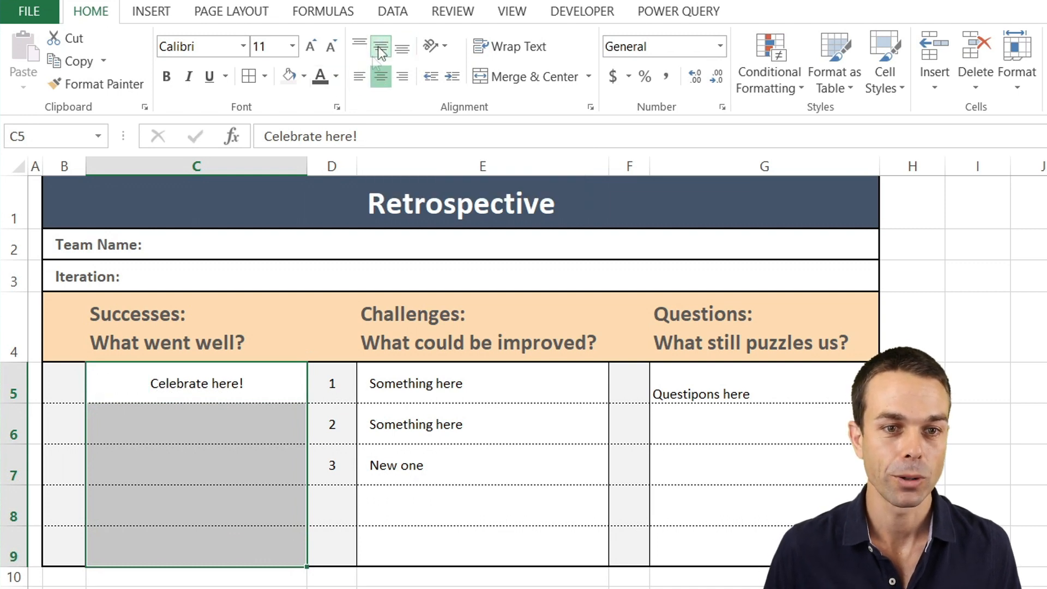
click(360, 77)
click(452, 76)
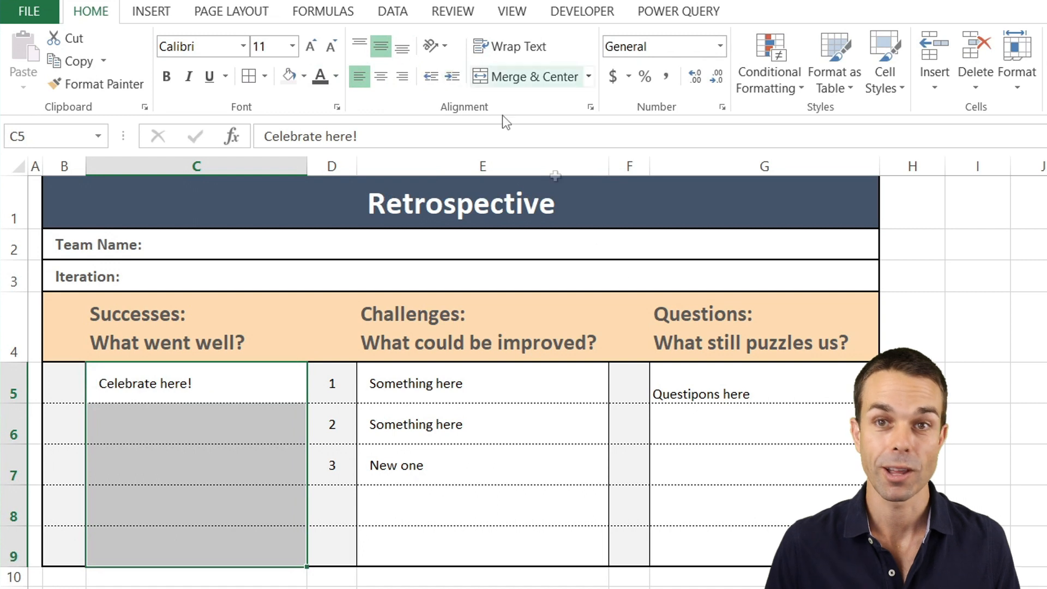
drag(731, 397, 731, 548)
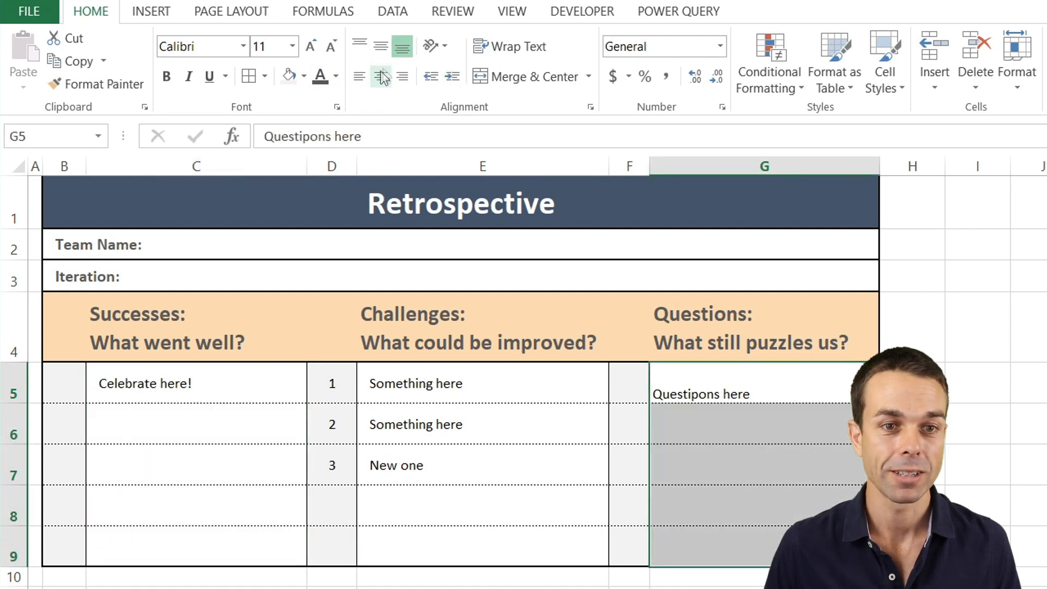
click(381, 48)
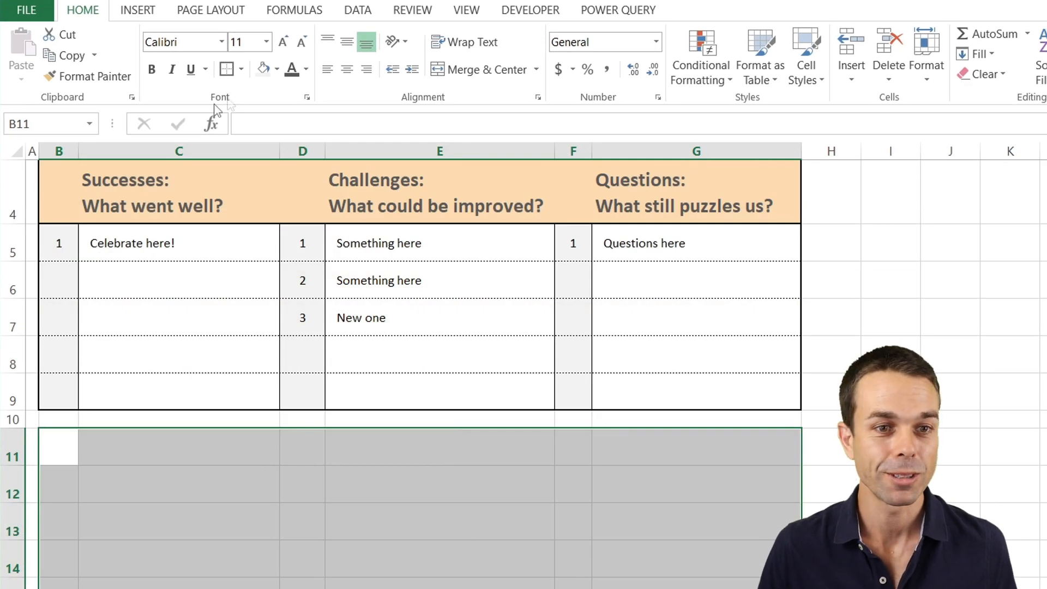
Step: Add a thick outside border around the selected block starting at B11 and around its header row B11:G11
click(227, 69)
click(70, 454)
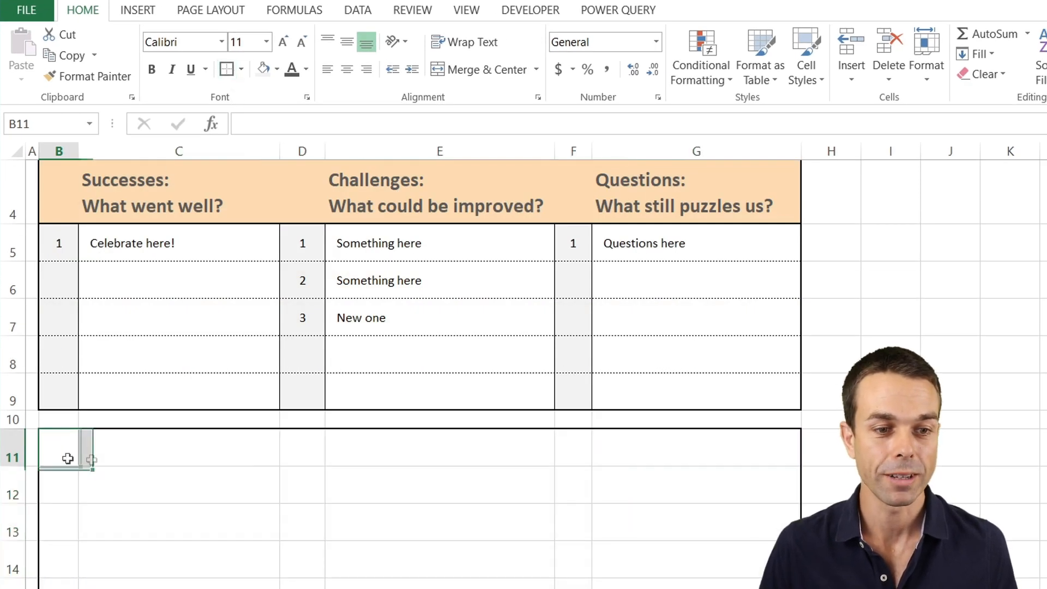
shift+click(743, 453)
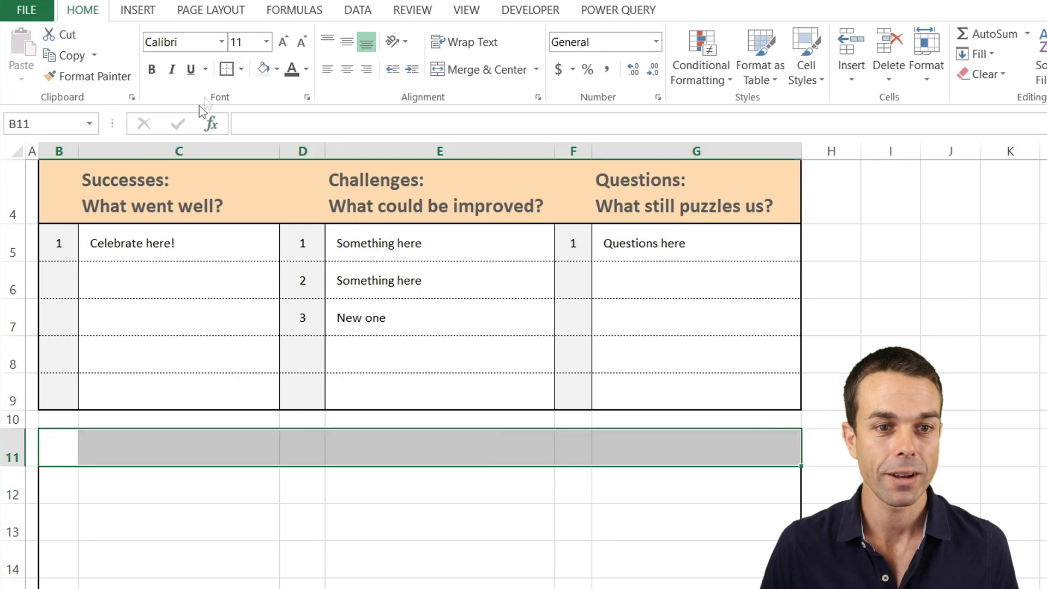
Step: Fill the header row B11:G11 with the recently used muted green and set its font color to white
click(277, 70)
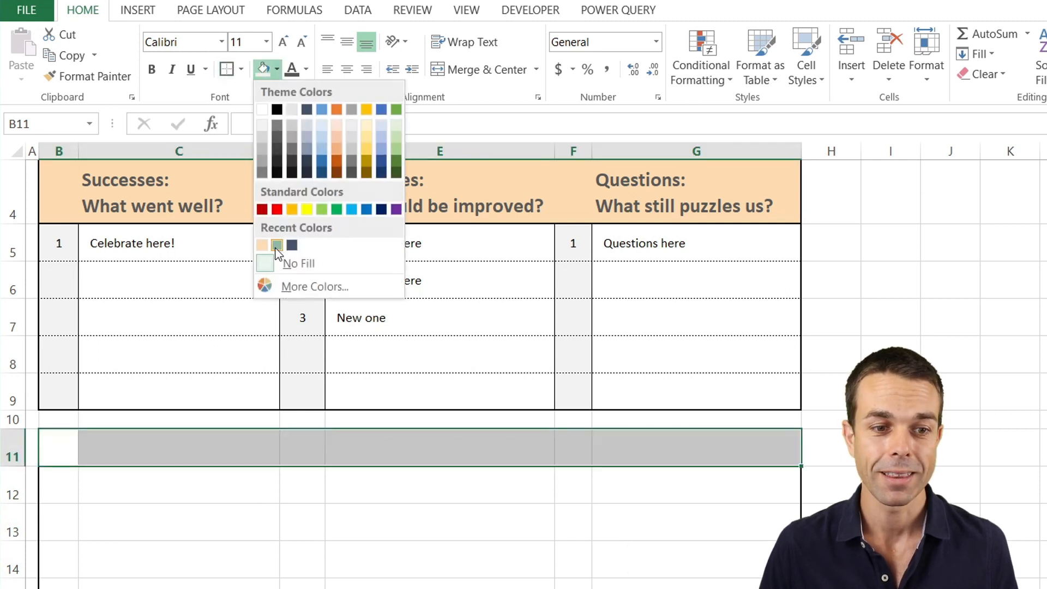
click(277, 245)
click(306, 69)
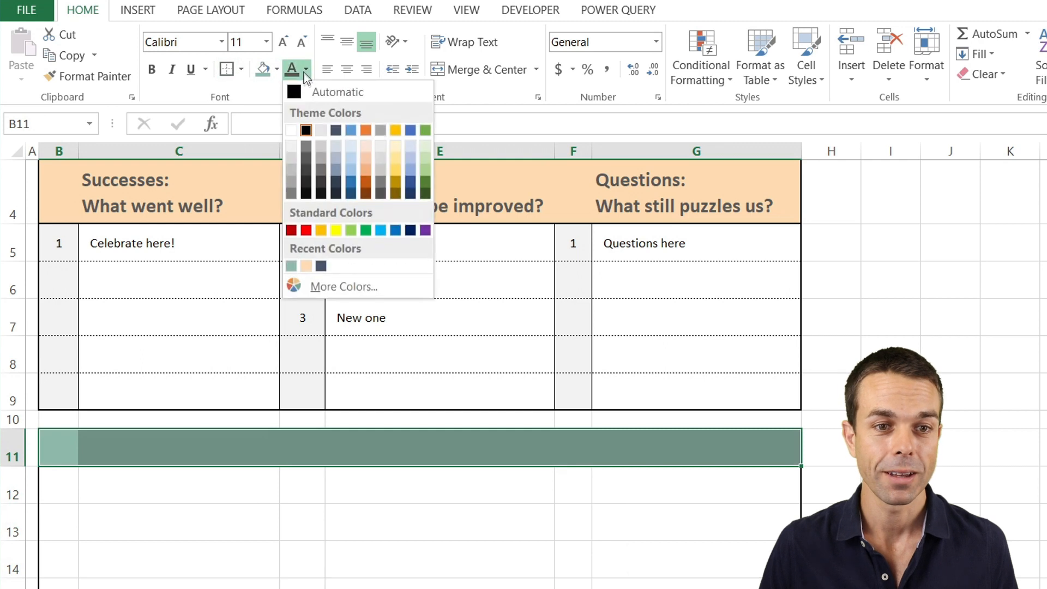
click(293, 134)
Step: Enter the actions table headers "#", "Actions", "Owner" and "Status" in B11, C11, E11 and G11
click(53, 443)
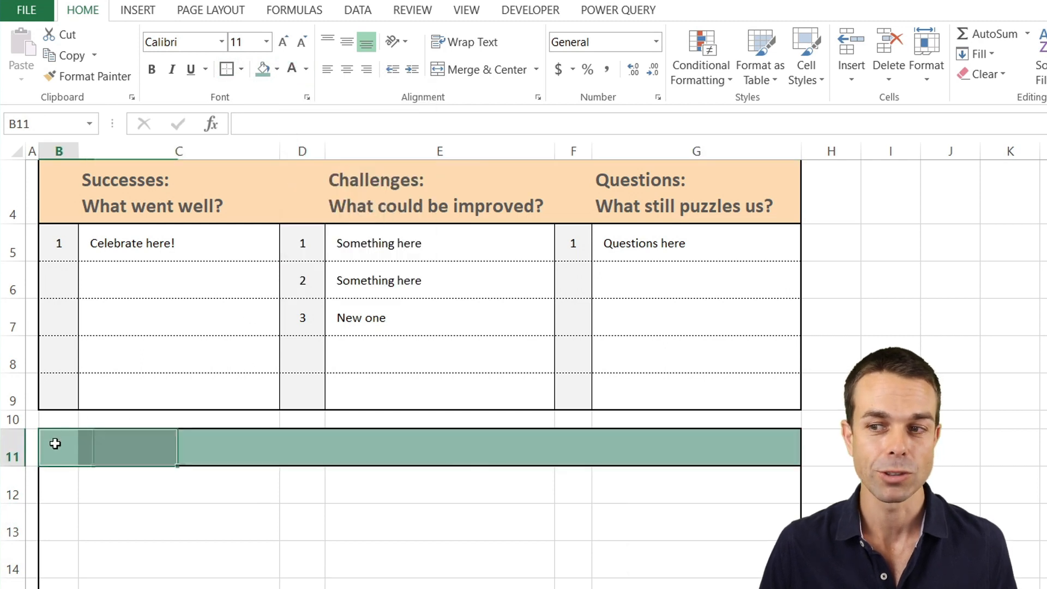
text(#)
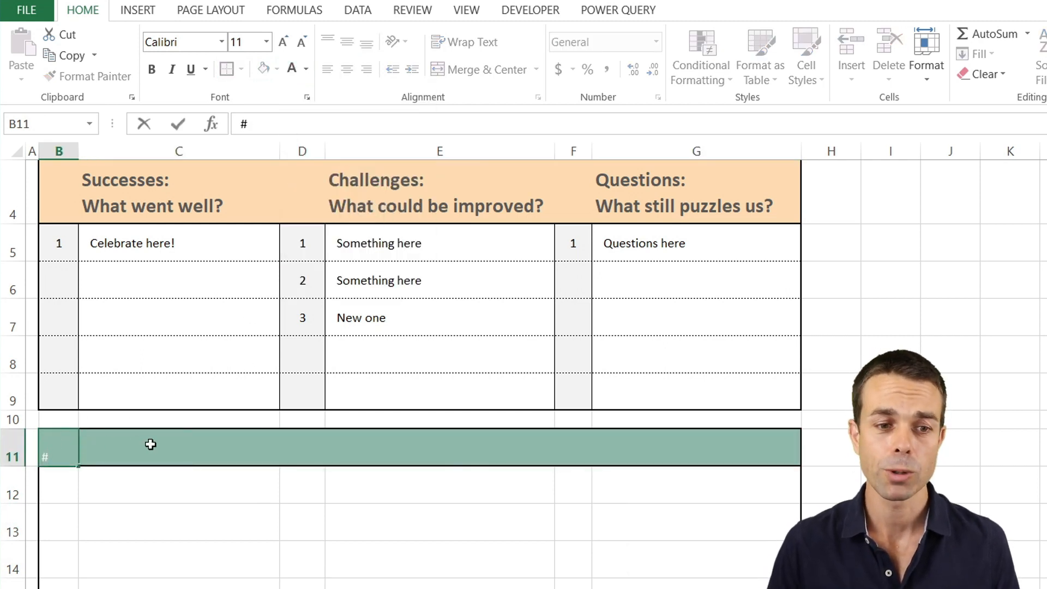
click(150, 444)
text(Actions)
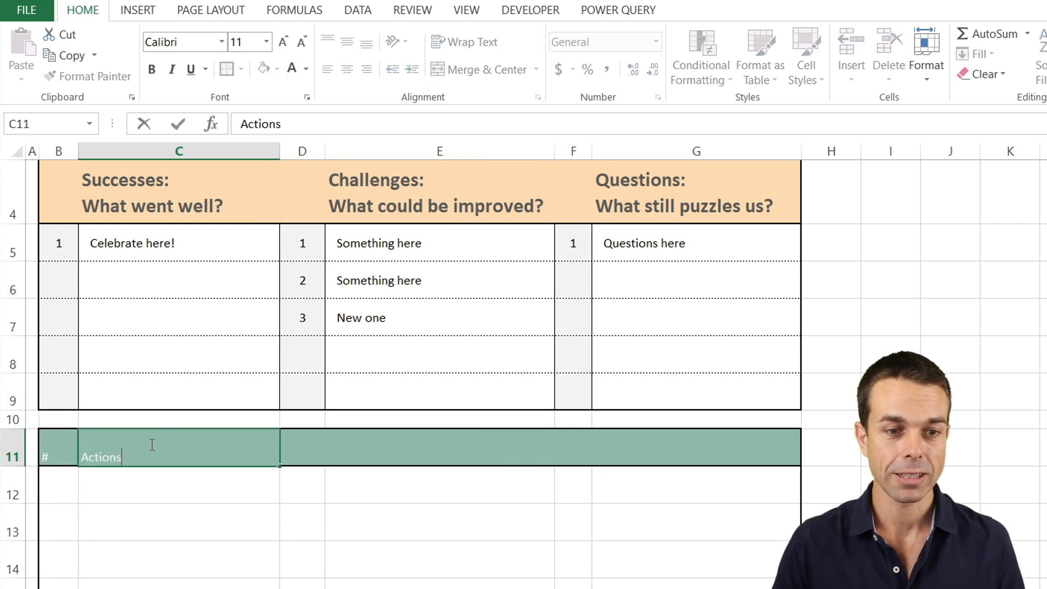
key(Tab)
key(Tab)
text(Own)
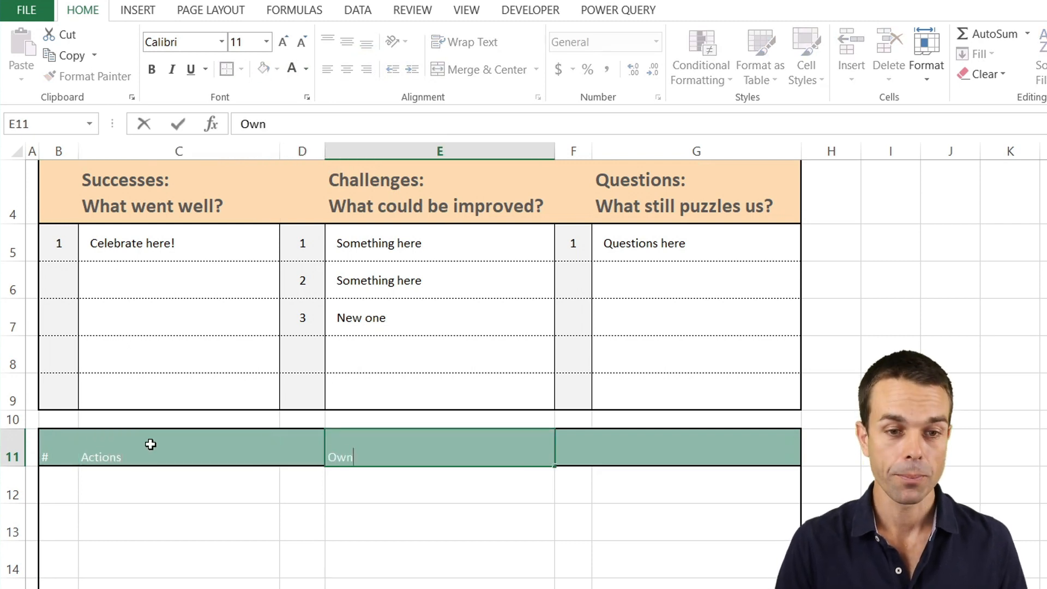
key(Tab)
key(Tab)
text(Statu)
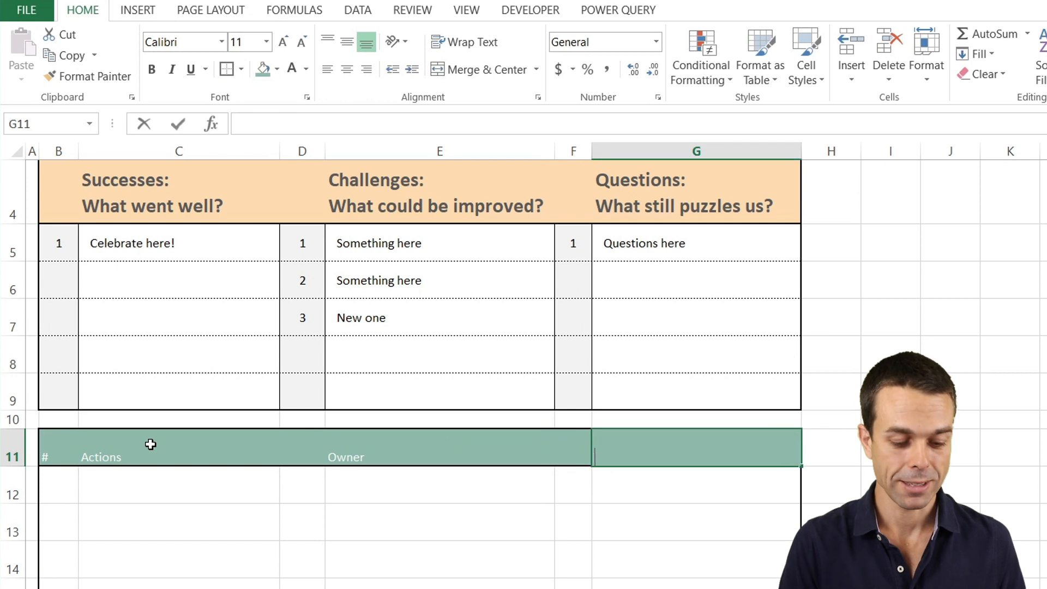
text(s)
key(Return)
Step: Center the header row B11:G11 horizontally and vertically, and make its text bold at size 16
drag(647, 444, 55, 443)
click(348, 43)
click(348, 70)
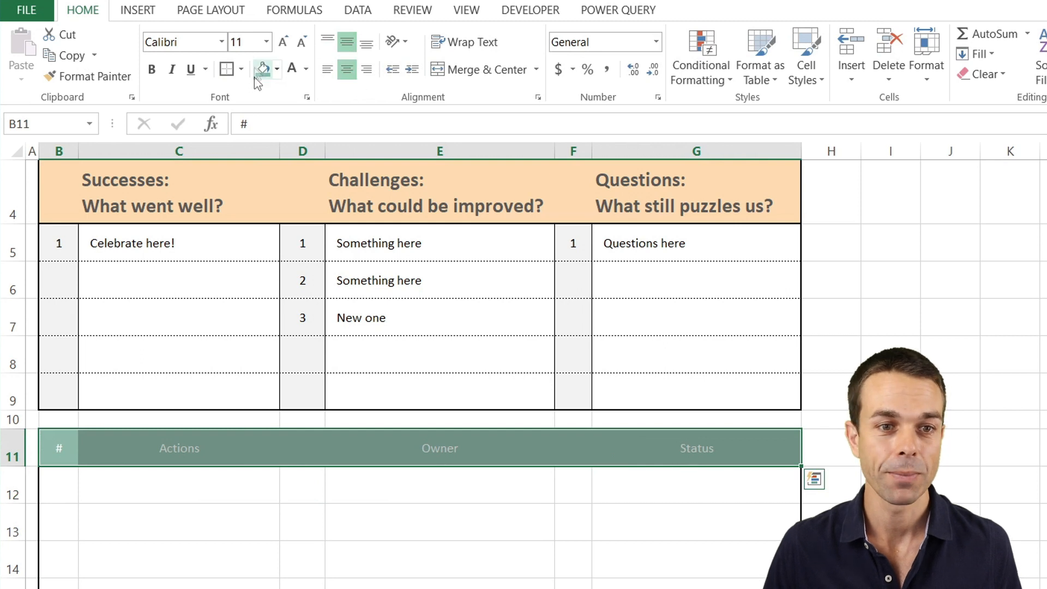
click(283, 42)
click(283, 42)
click(283, 42)
key(ctrl+b)
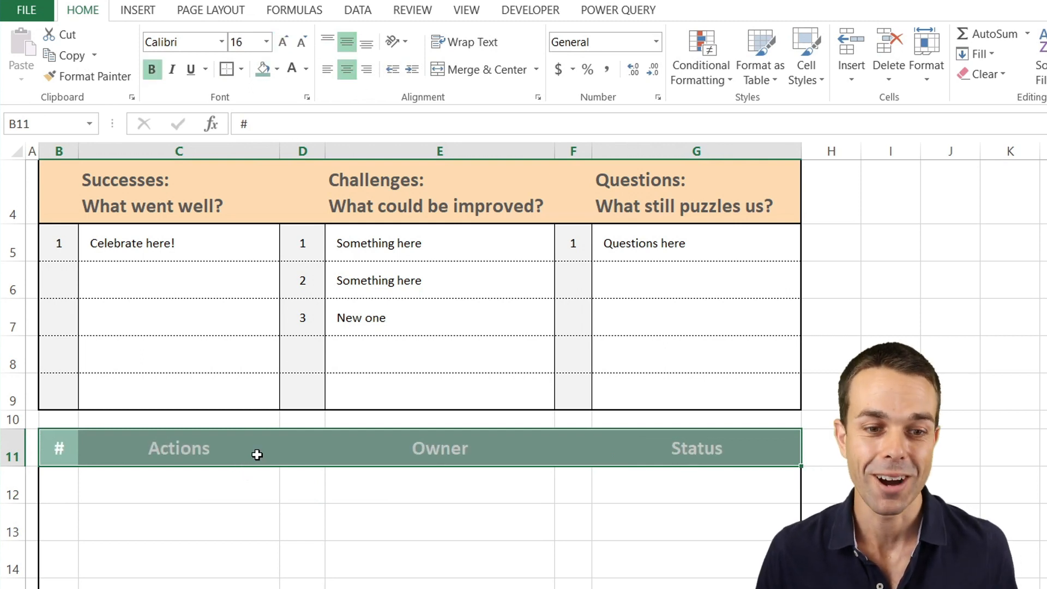
click(64, 518)
Step: Add thin solid inside vertical borders to the actions table B11:G16
click(65, 446)
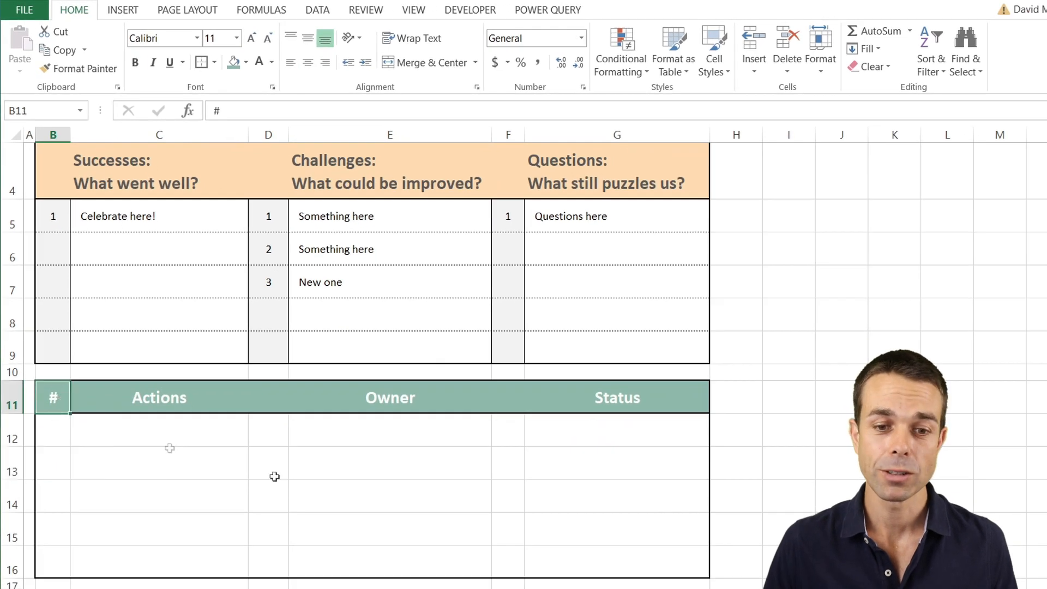
drag(275, 477, 693, 567)
click(214, 63)
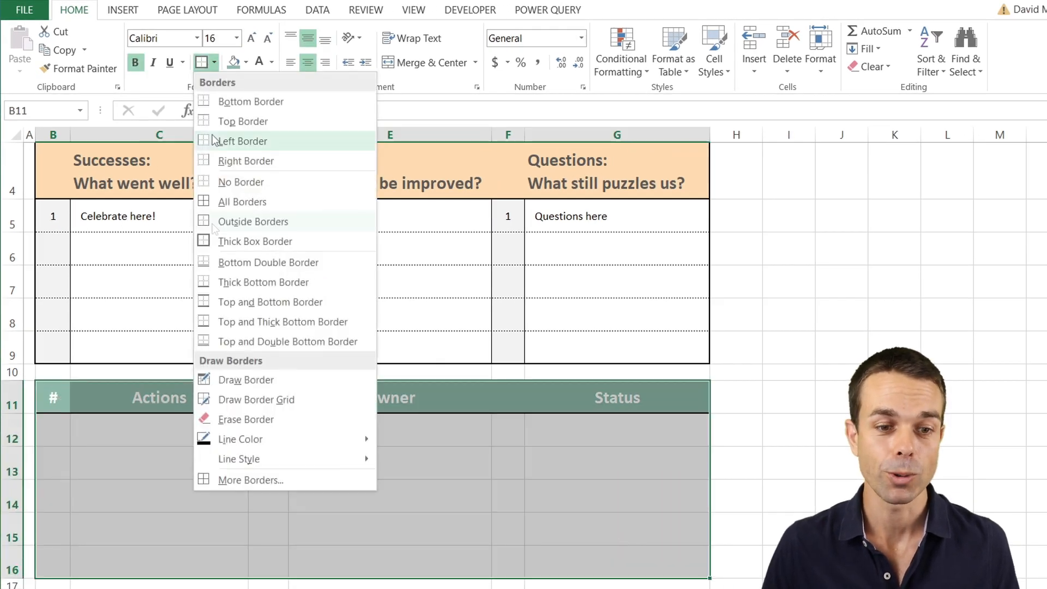
click(228, 481)
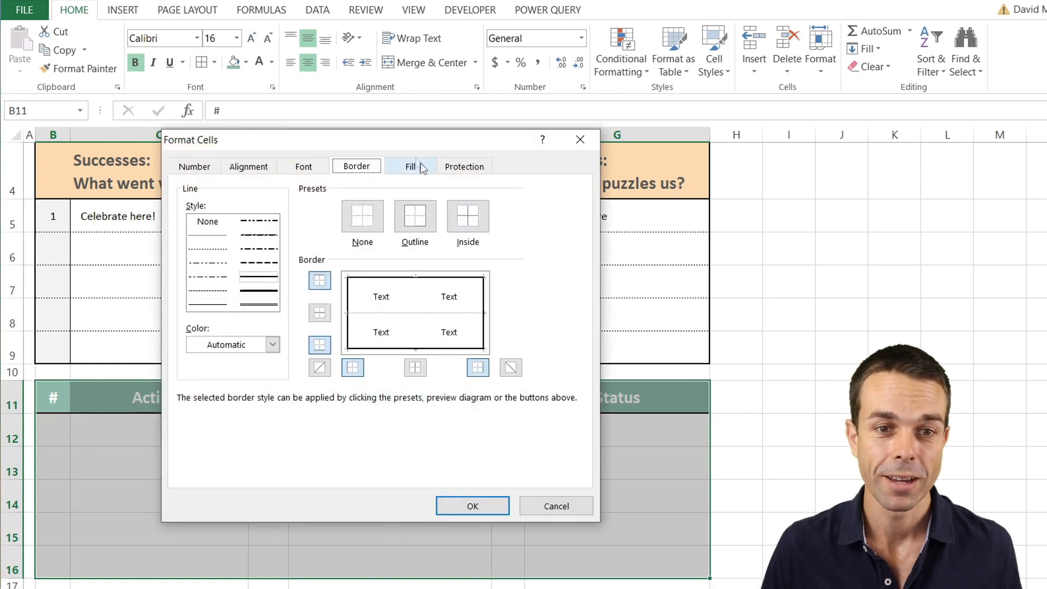
click(205, 305)
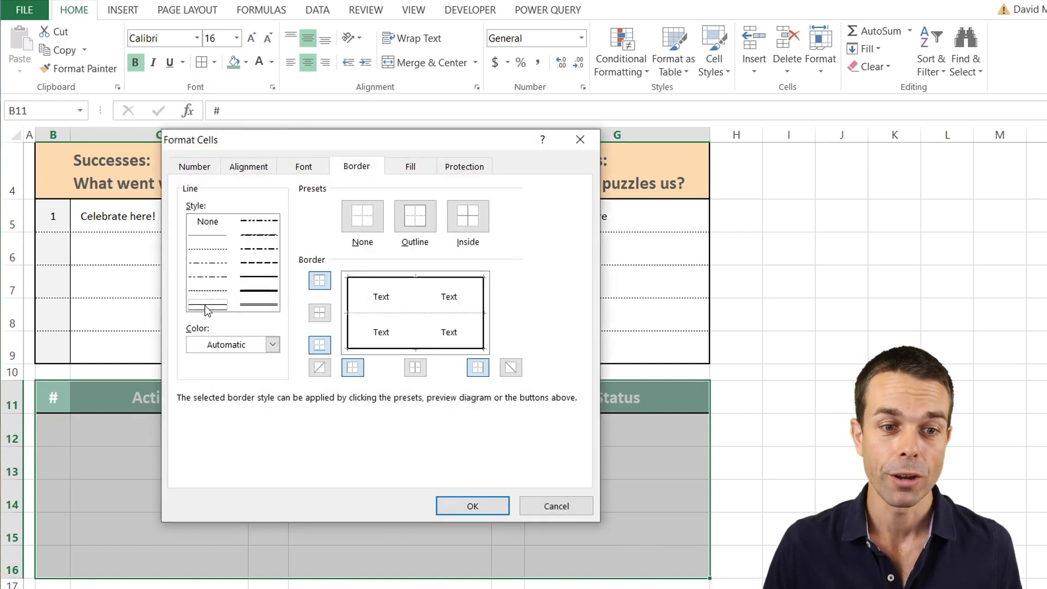
click(417, 302)
click(486, 515)
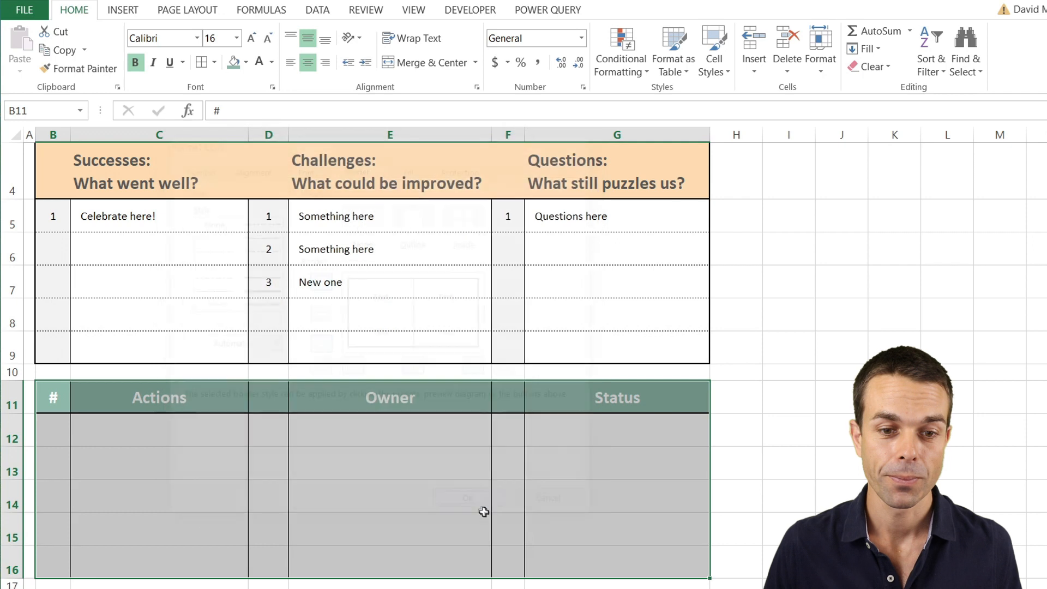
click(382, 464)
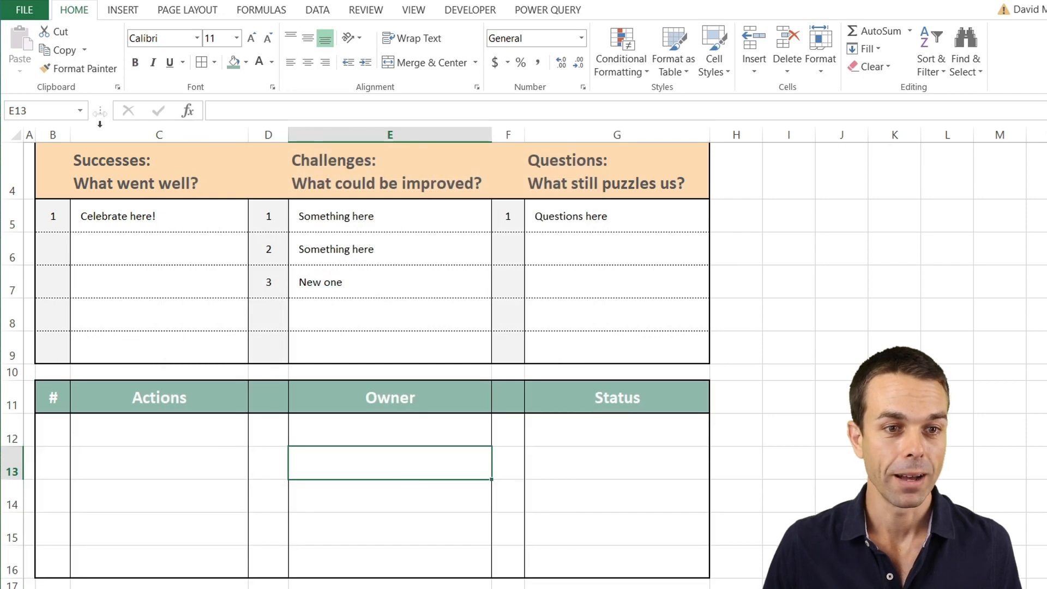
Step: Add dotted inside horizontal borders to the actions table body B12:G16
drag(51, 431, 126, 437)
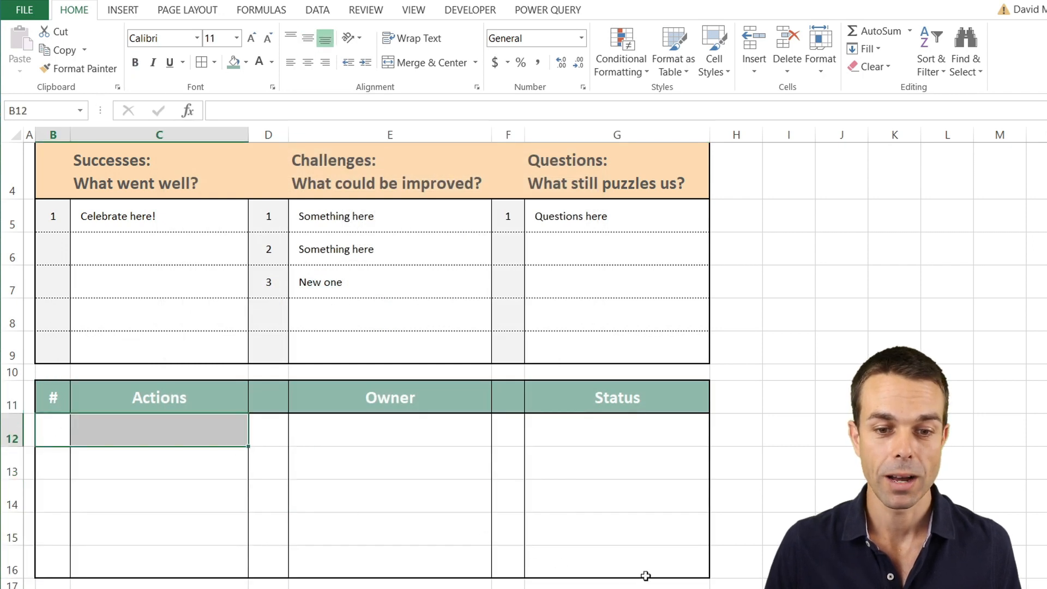
drag(40, 430, 584, 563)
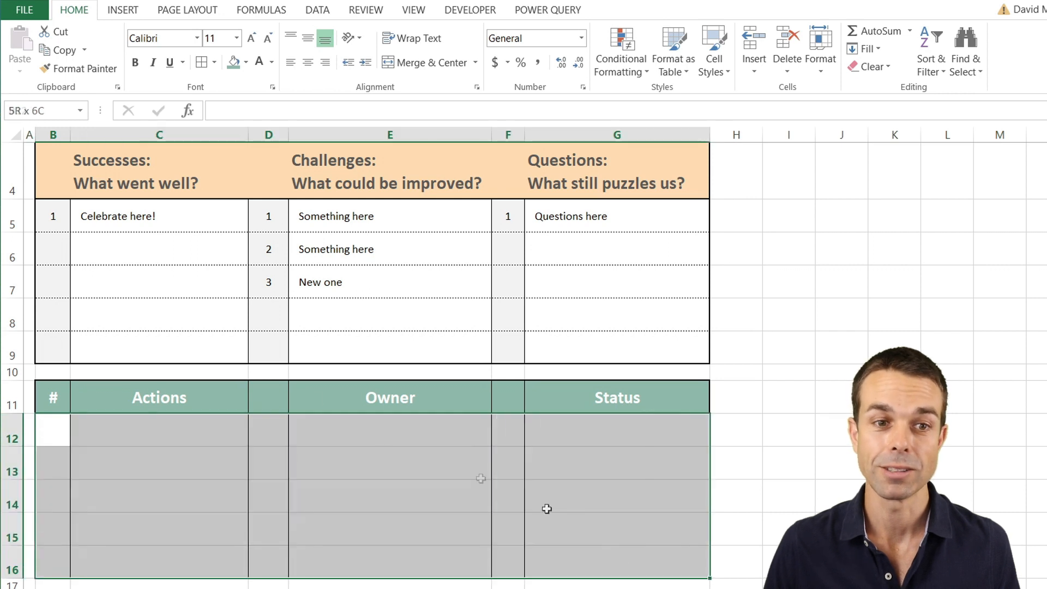
click(215, 62)
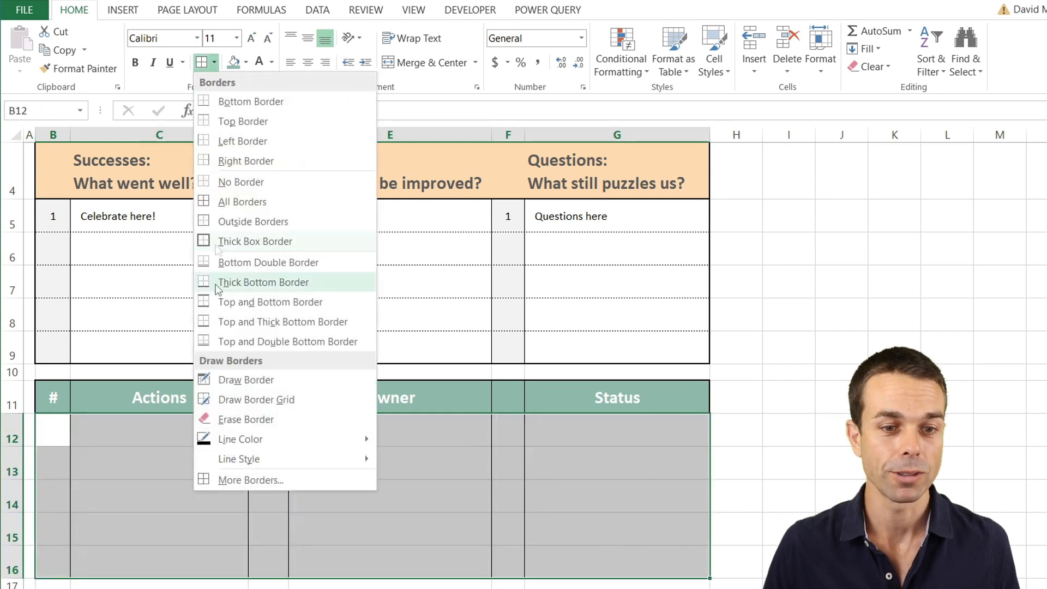
click(233, 480)
click(221, 251)
click(389, 334)
click(400, 325)
click(388, 316)
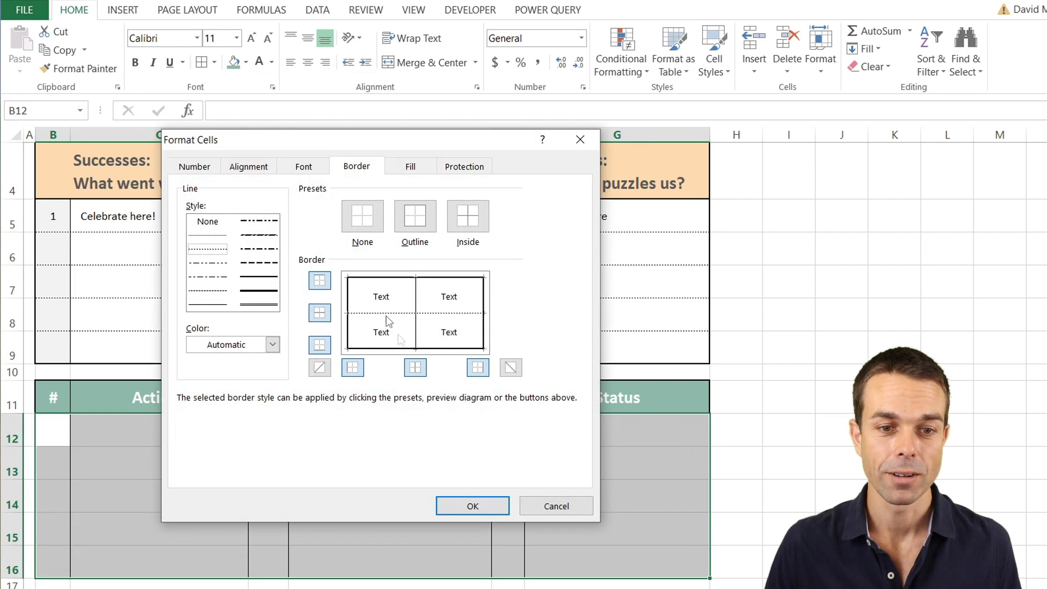
click(473, 506)
click(421, 482)
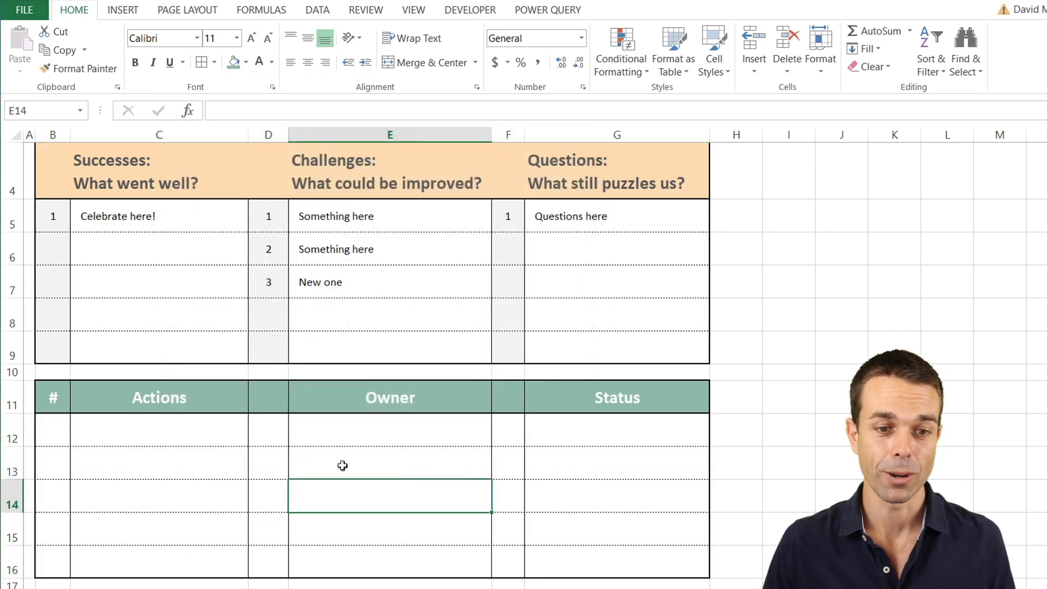
Step: Merge and center columns C and D in each row of the actions table, rows 11 to 16
click(230, 398)
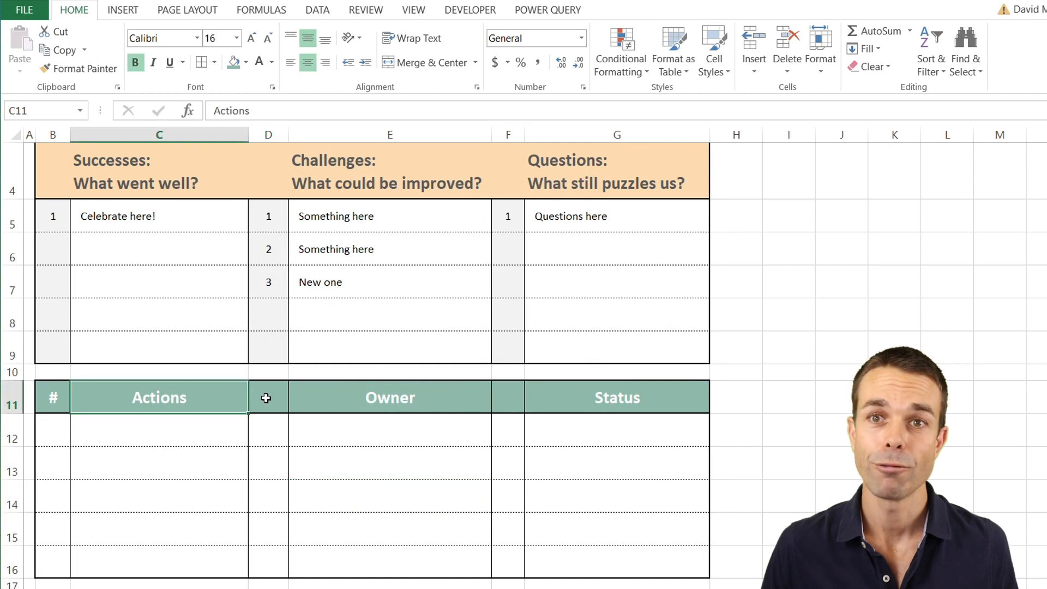
shift+click(258, 395)
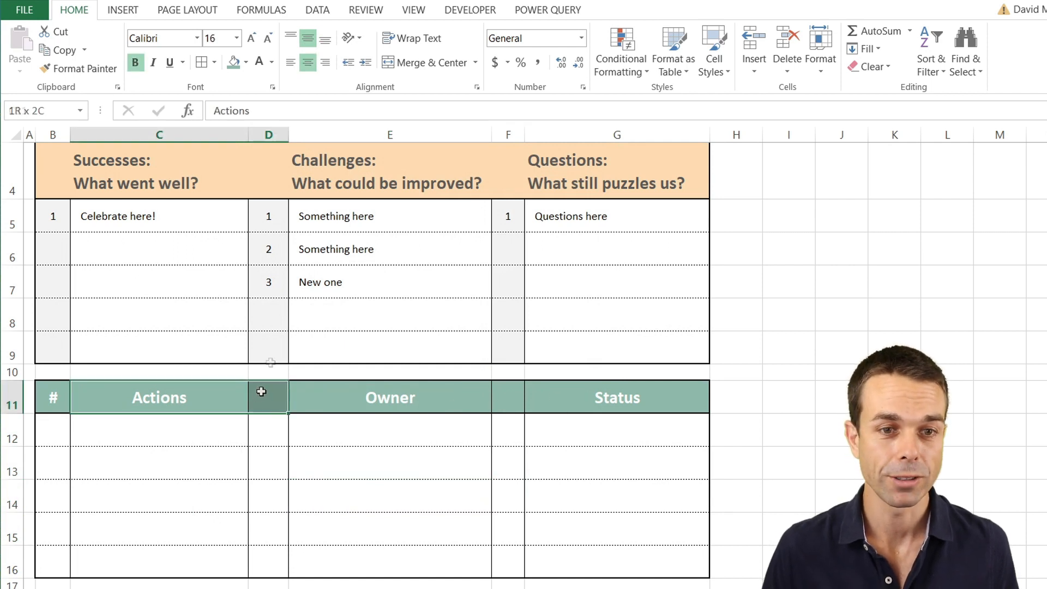
click(415, 70)
drag(166, 426, 291, 564)
click(423, 62)
click(235, 461)
click(417, 65)
click(355, 526)
Step: Merge and center columns E and F in each Owner row of the actions table, rows 11 to 16
click(376, 403)
drag(443, 409, 504, 402)
click(426, 65)
drag(450, 431, 506, 431)
click(417, 64)
drag(450, 462, 525, 577)
click(425, 65)
Step: Copy the numbering formulas with their formatting from B5:B6 to B12:B13
drag(54, 217, 67, 246)
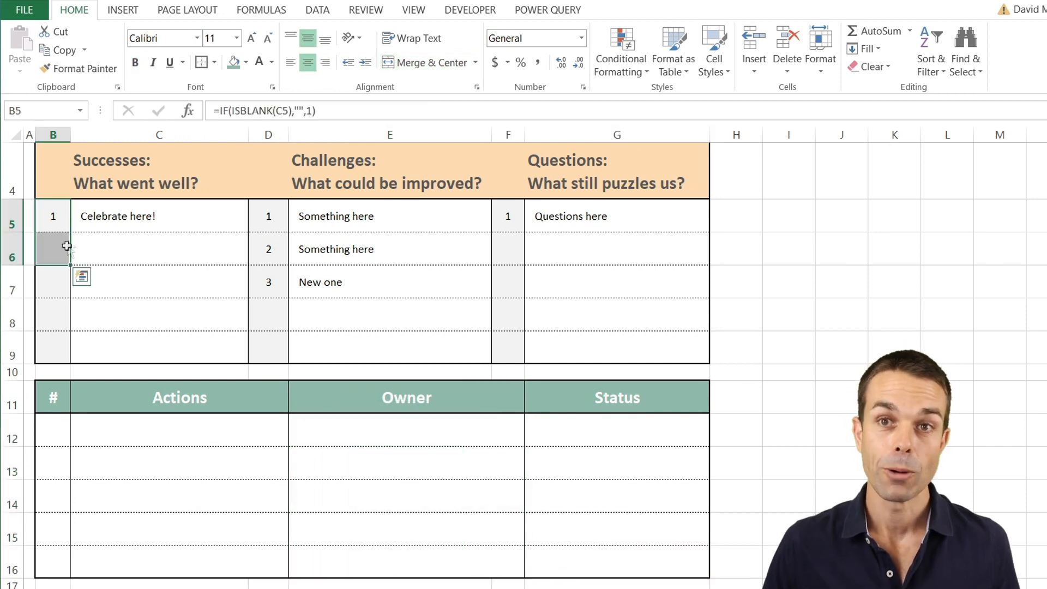
key(ctrl+c)
click(53, 430)
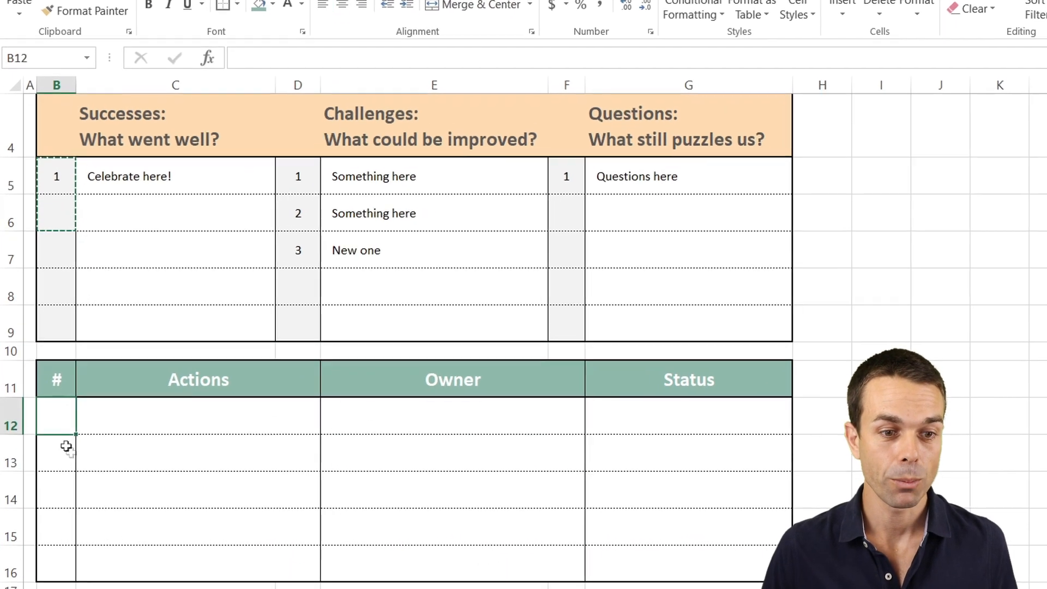
key(ctrl+v)
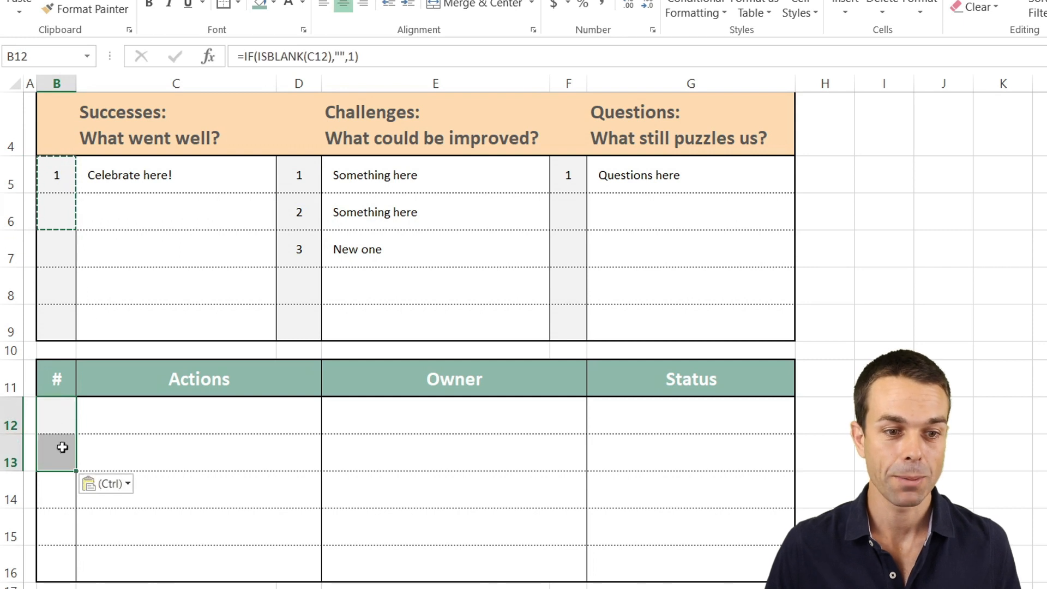
Step: Copy the numbering formula from B13 and paste it as formulas only into B13:B16
click(67, 461)
key(ctrl+c)
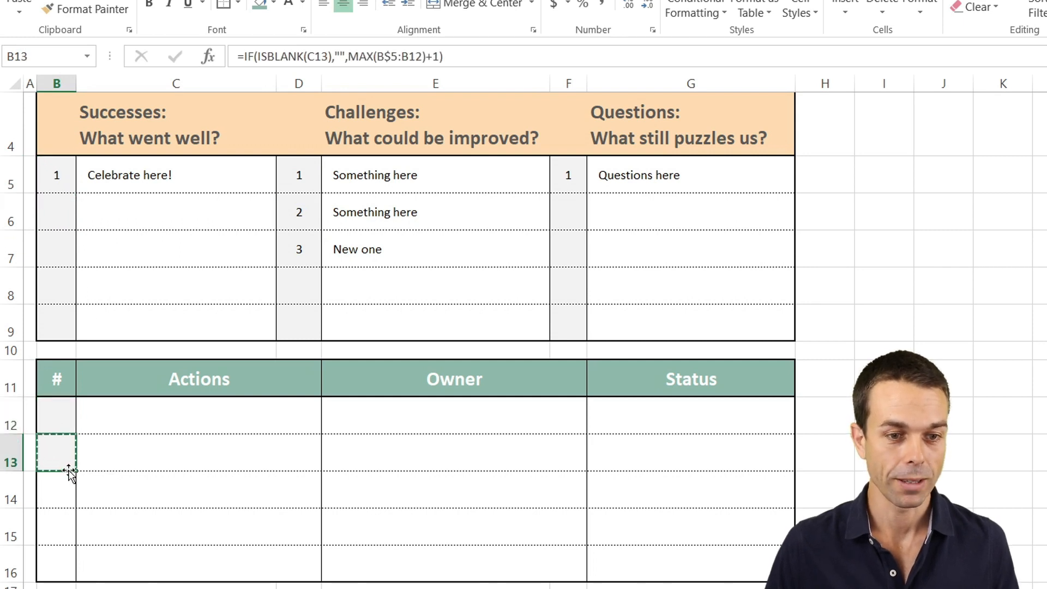
shift+click(64, 551)
right_click(56, 467)
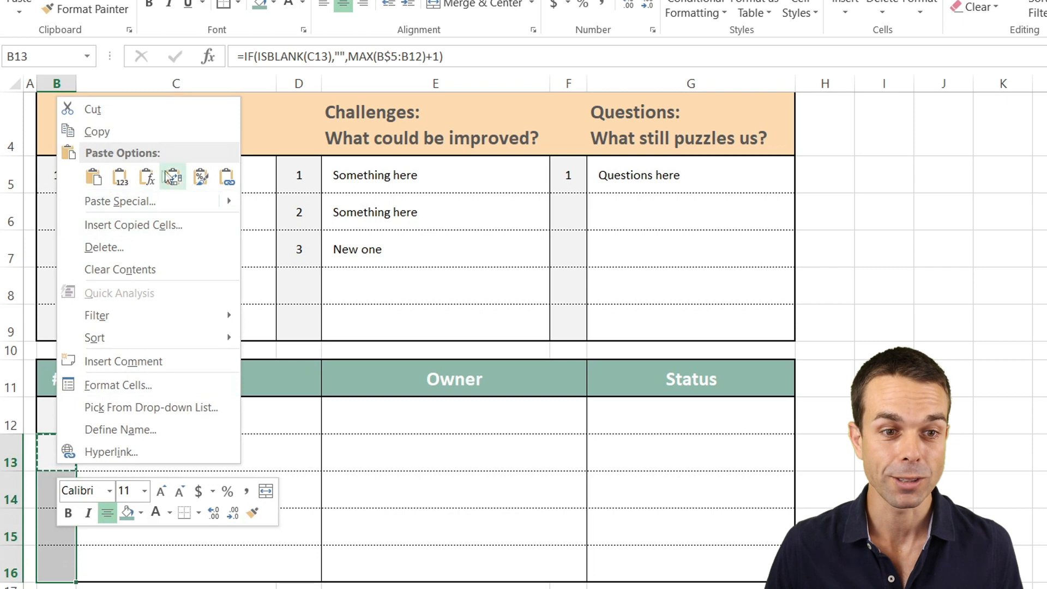
click(146, 176)
Step: Enter "Enter one" as the first action in C12 to test the numbering
click(159, 416)
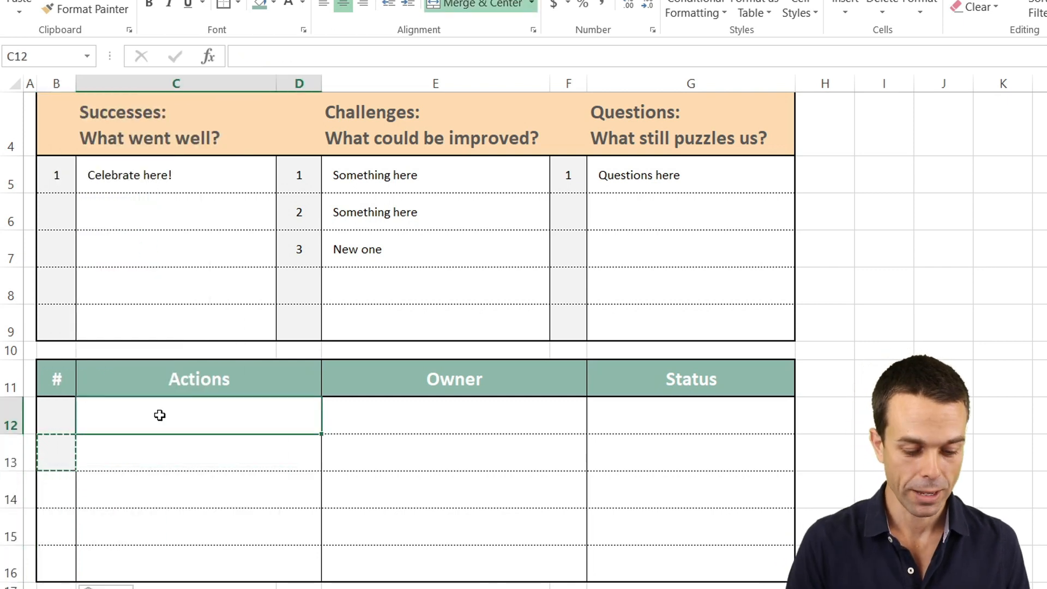
text(Enter one)
key(Return)
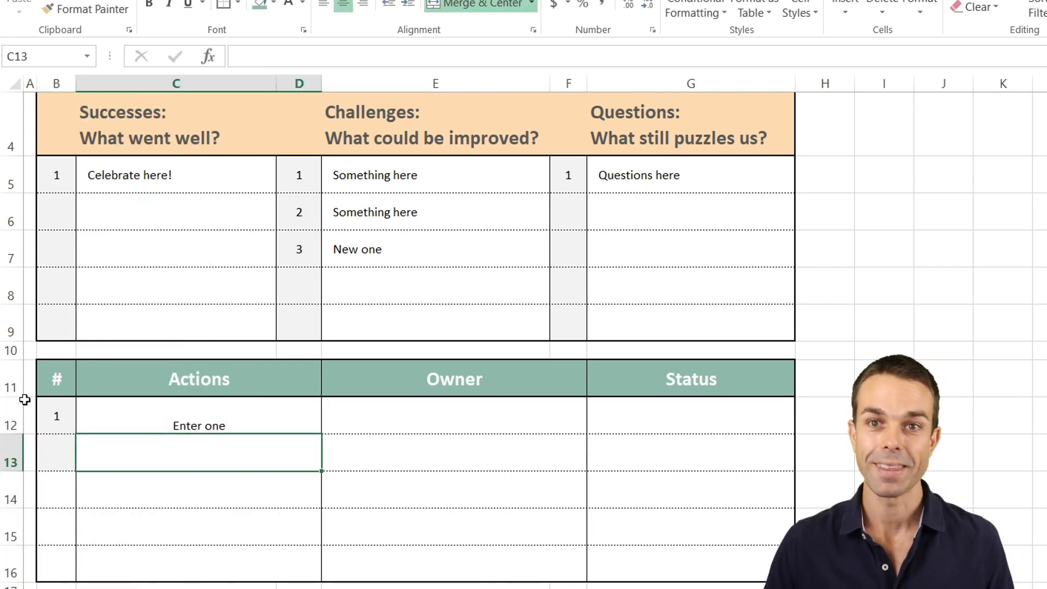
Step: Fill the numbering formula and gray formatting from B13 down through B16
click(57, 458)
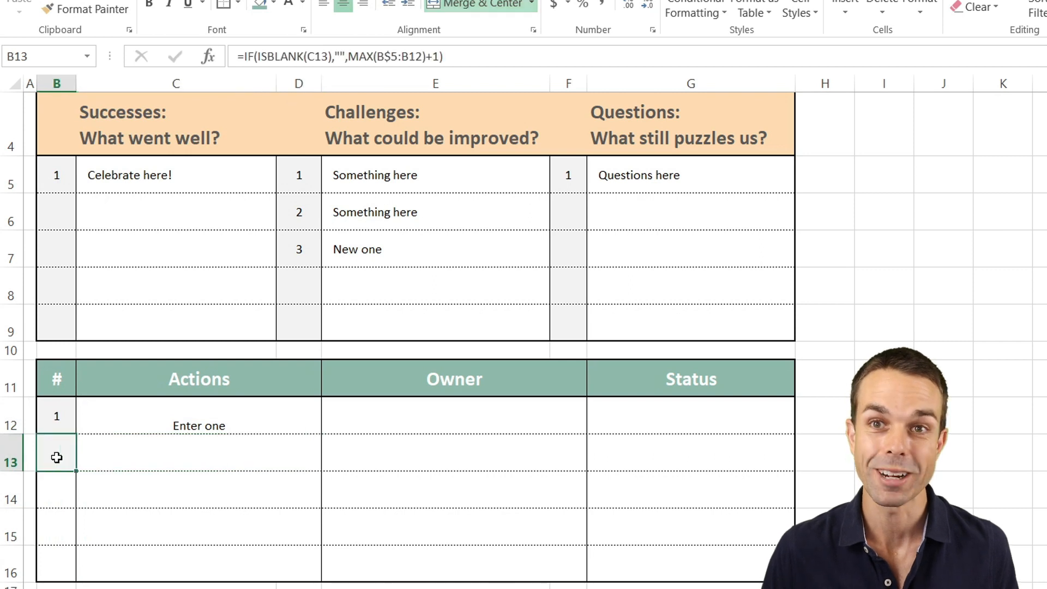
shift+click(49, 561)
key(ctrl+d)
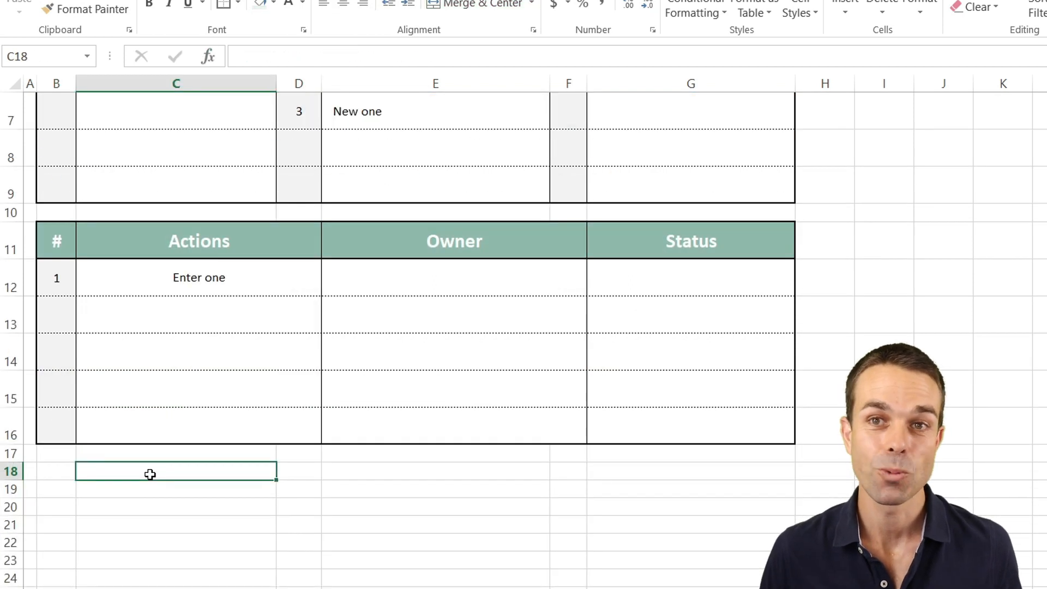
Step: Enter the heading "Statuses" in C18 and list Not Started, In Progress and Complete below it in C19:C21
text(Stauts)
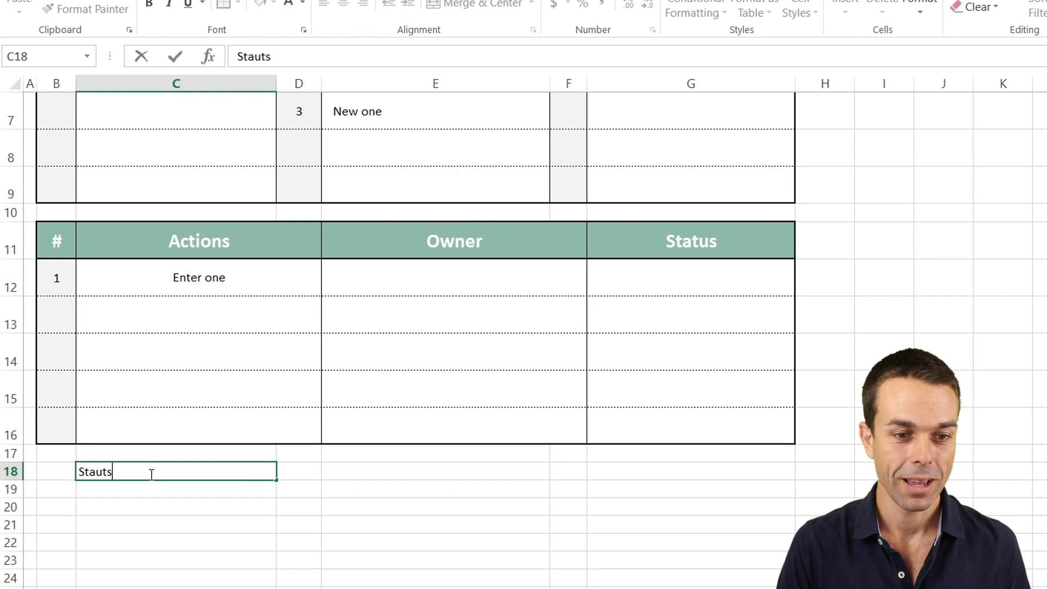
text(uses)
key(Return)
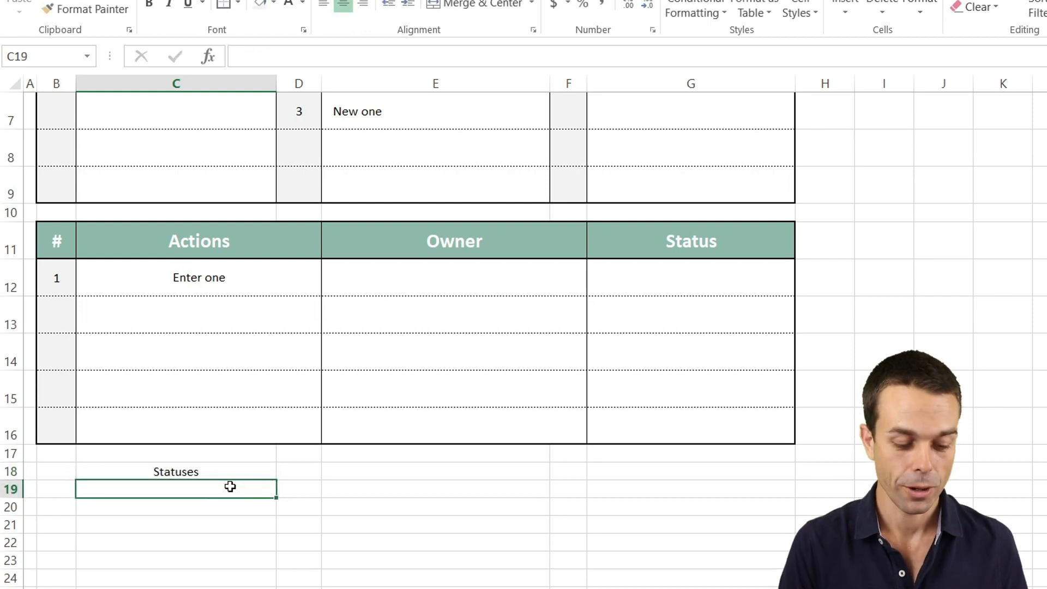
text(Not Started)
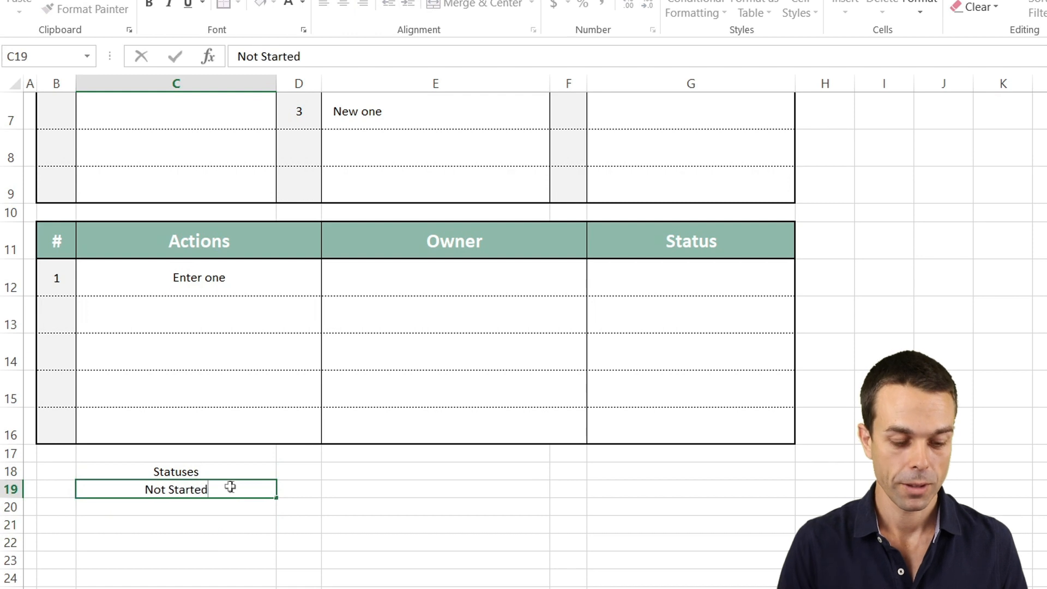
key(Return)
text(In P)
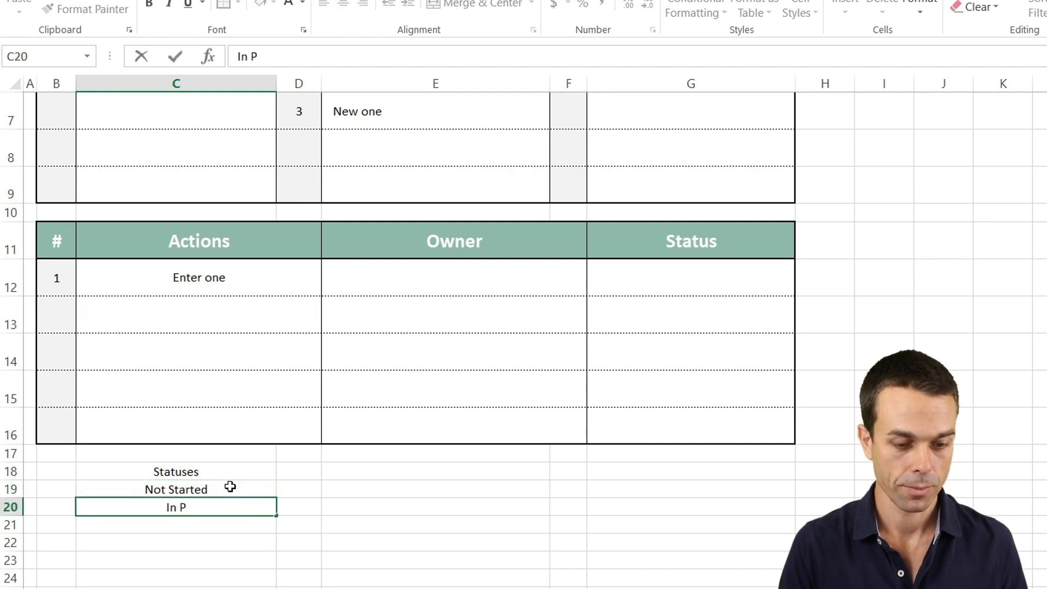
text(rogress)
key(Return)
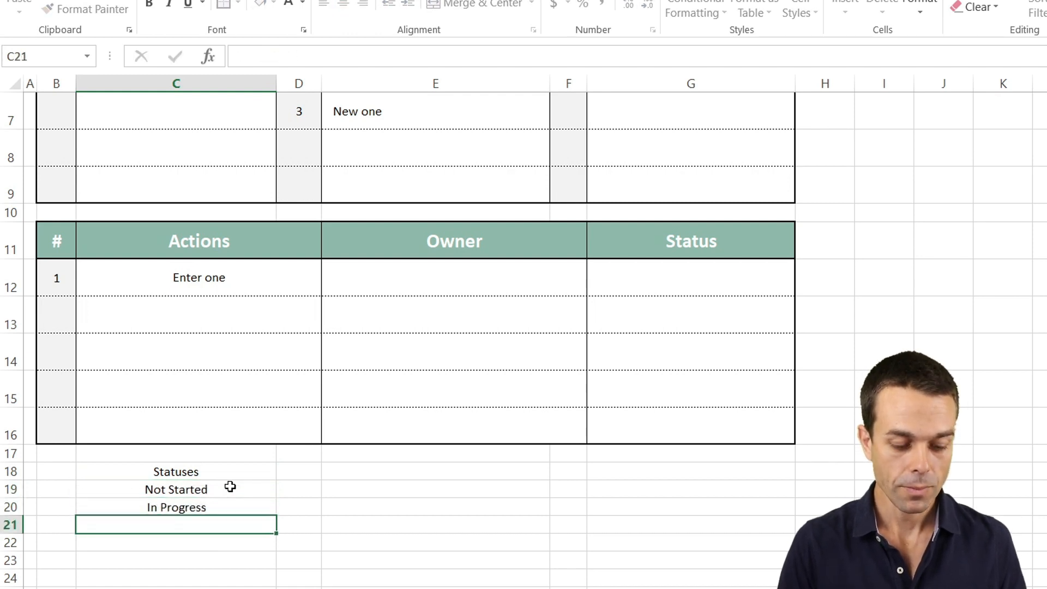
text(Complete)
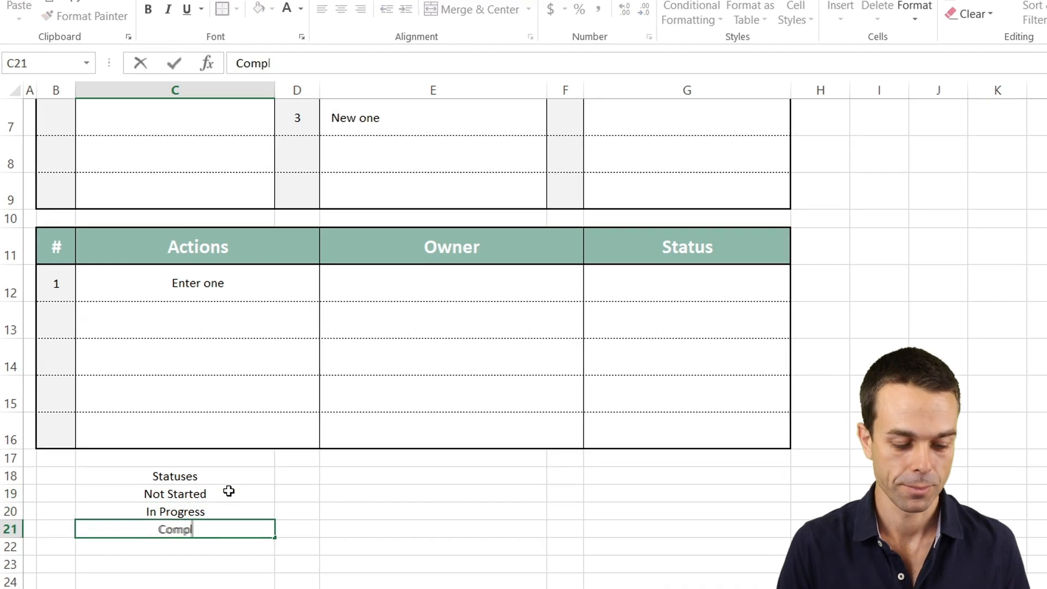
key(Return)
Step: Make the Statuses heading bold and fill C18:C21 with the lightest gold theme color
click(212, 509)
key(ctrl+b)
shift+click(211, 563)
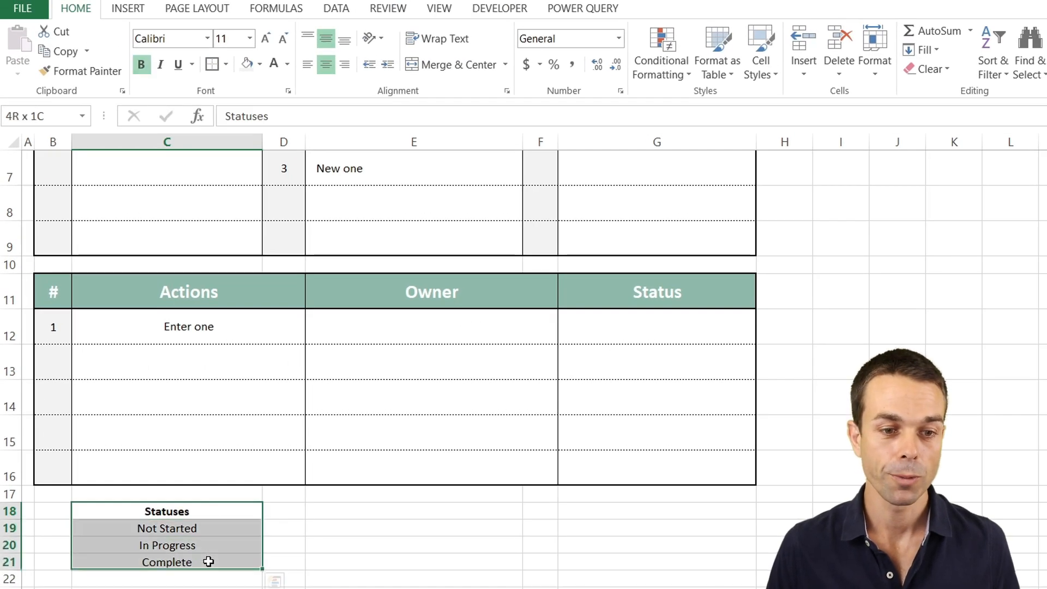
click(260, 64)
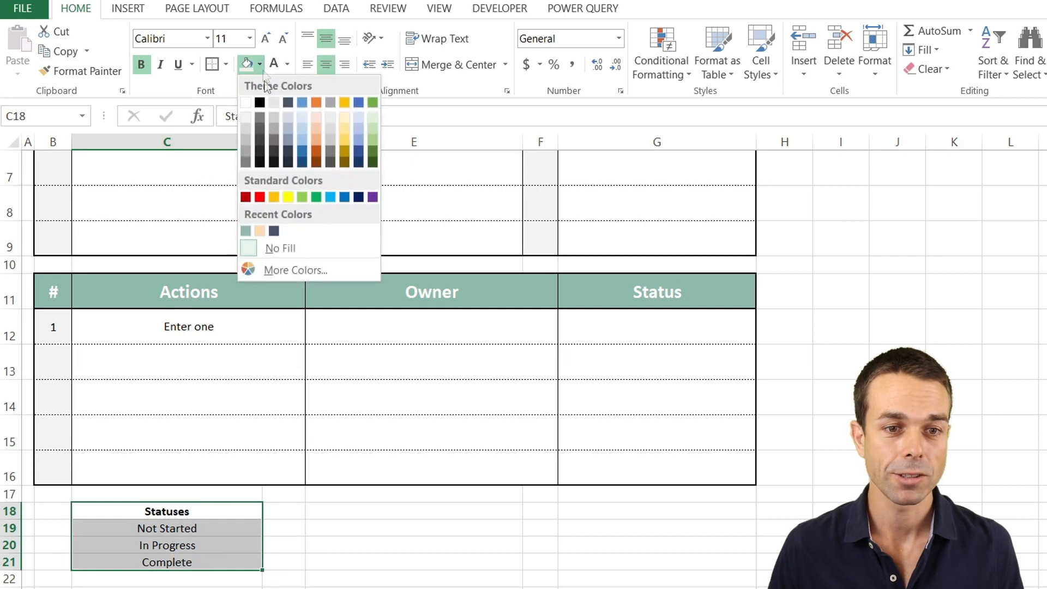
click(346, 120)
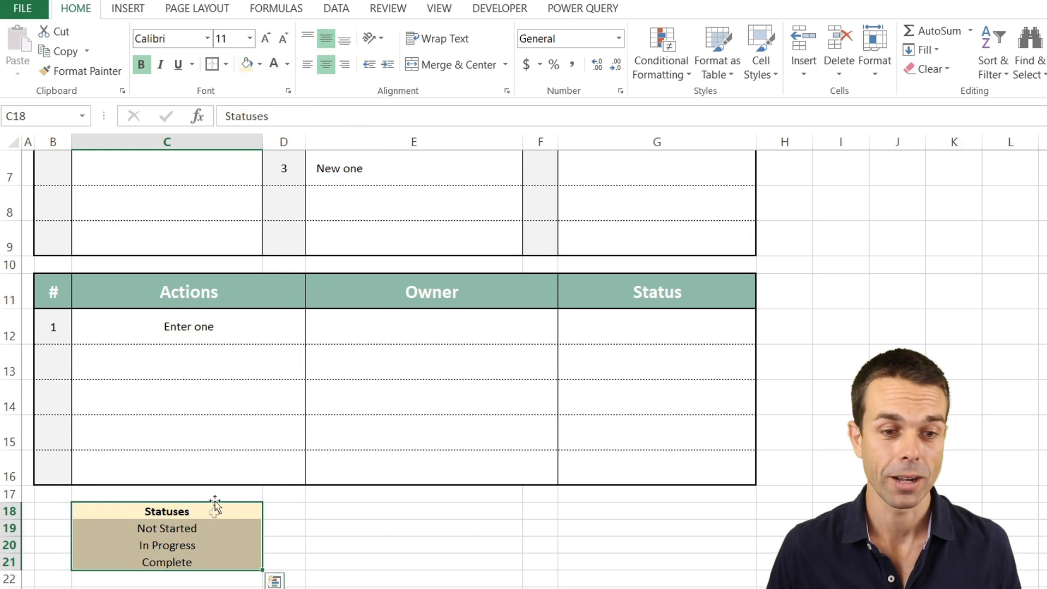
Step: Apply list data validation to the Status cells G12:G16, using =$C$19:$C$21 as the source
click(622, 322)
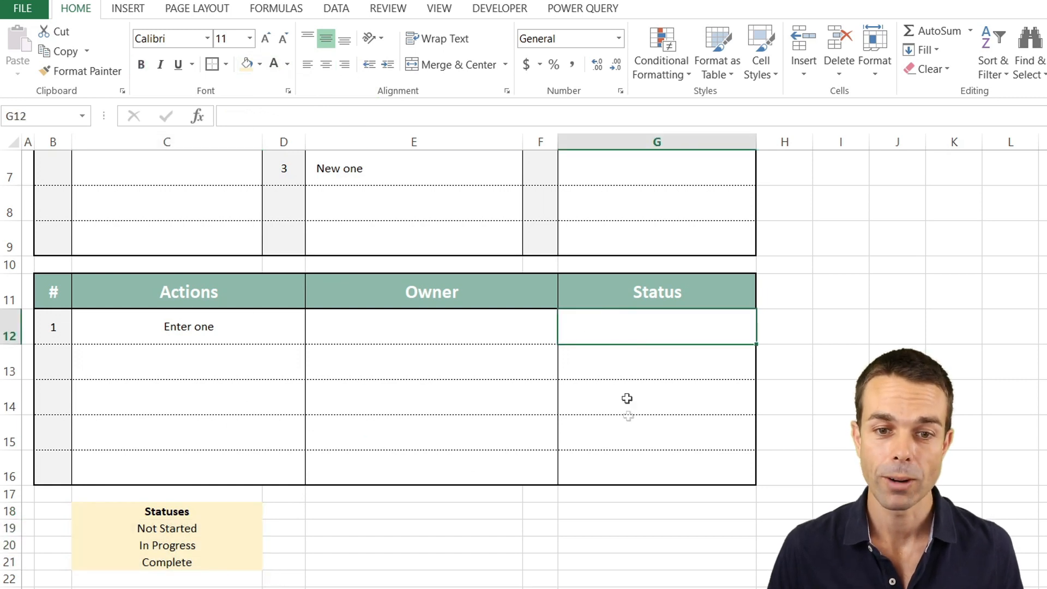
shift+click(629, 466)
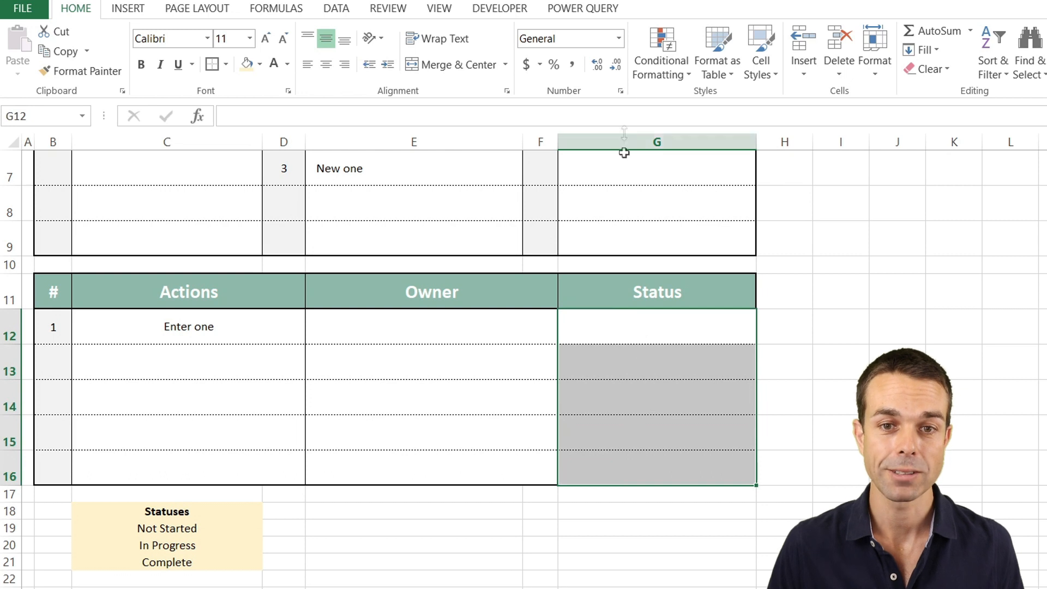
click(336, 16)
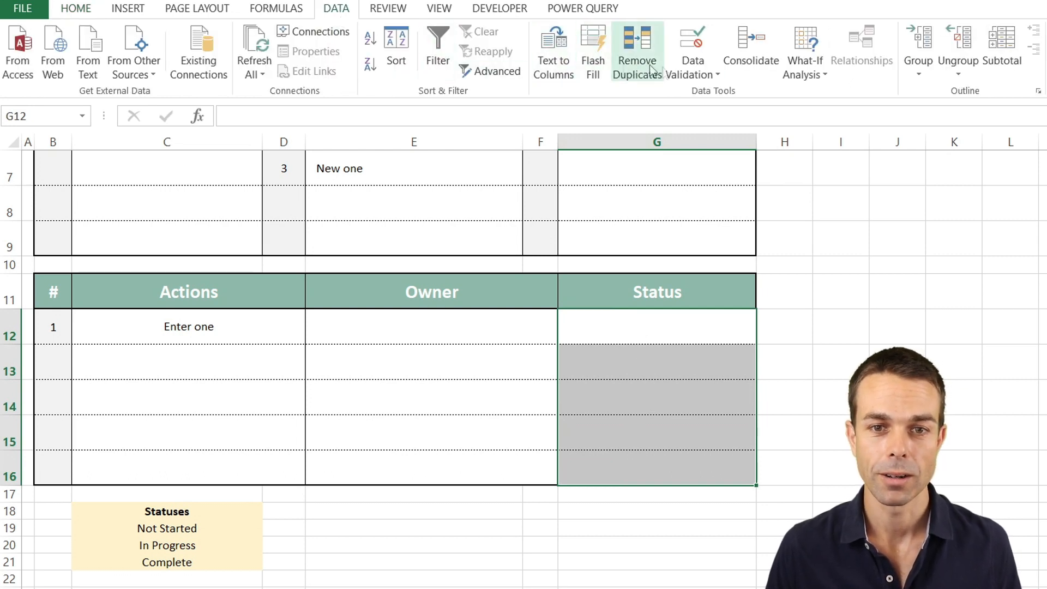
click(692, 68)
click(711, 95)
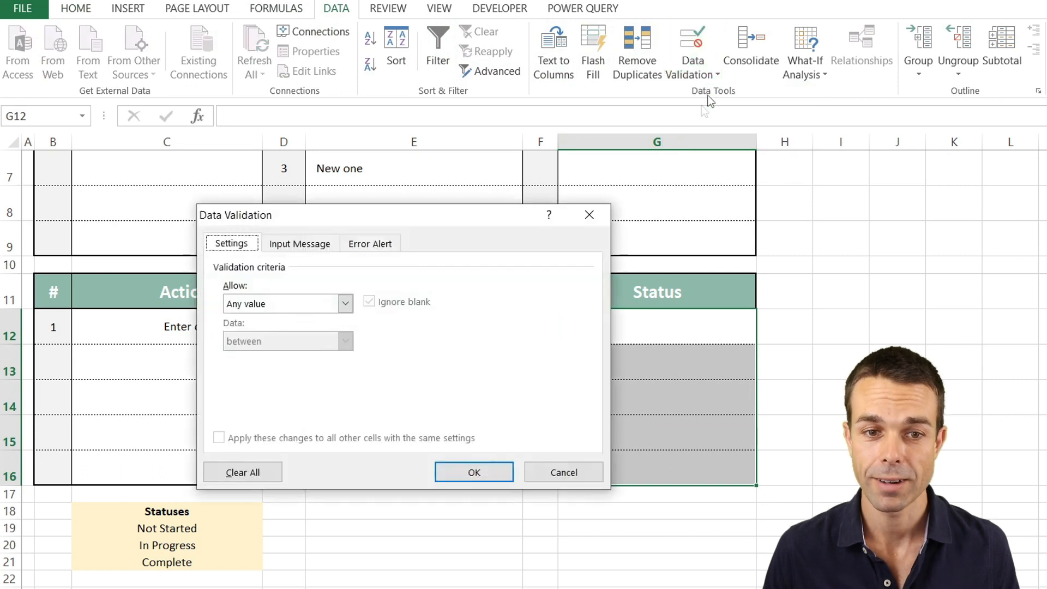
click(344, 305)
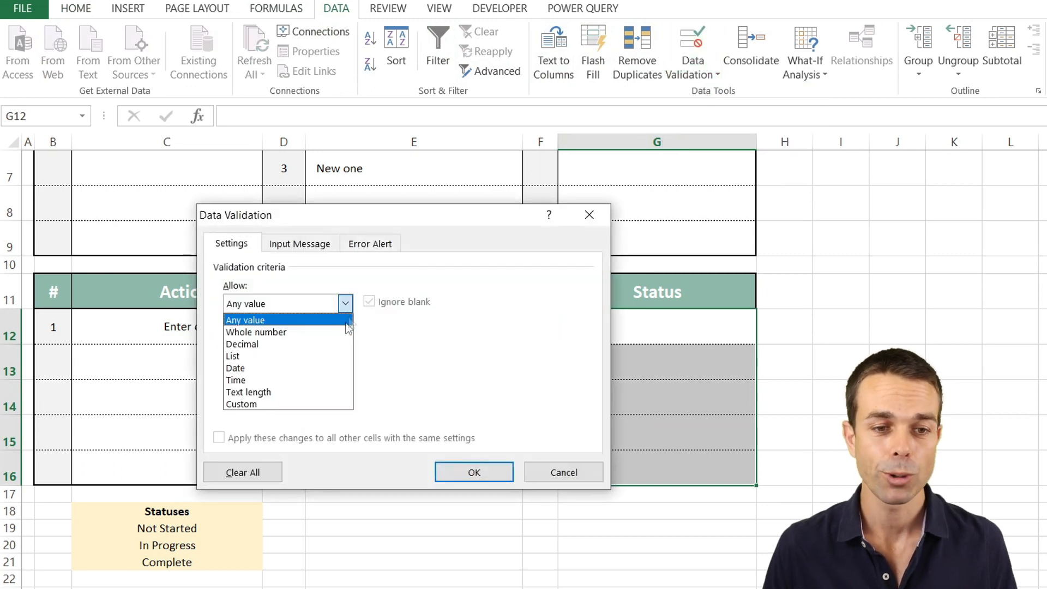
click(298, 357)
click(319, 377)
drag(167, 531, 171, 559)
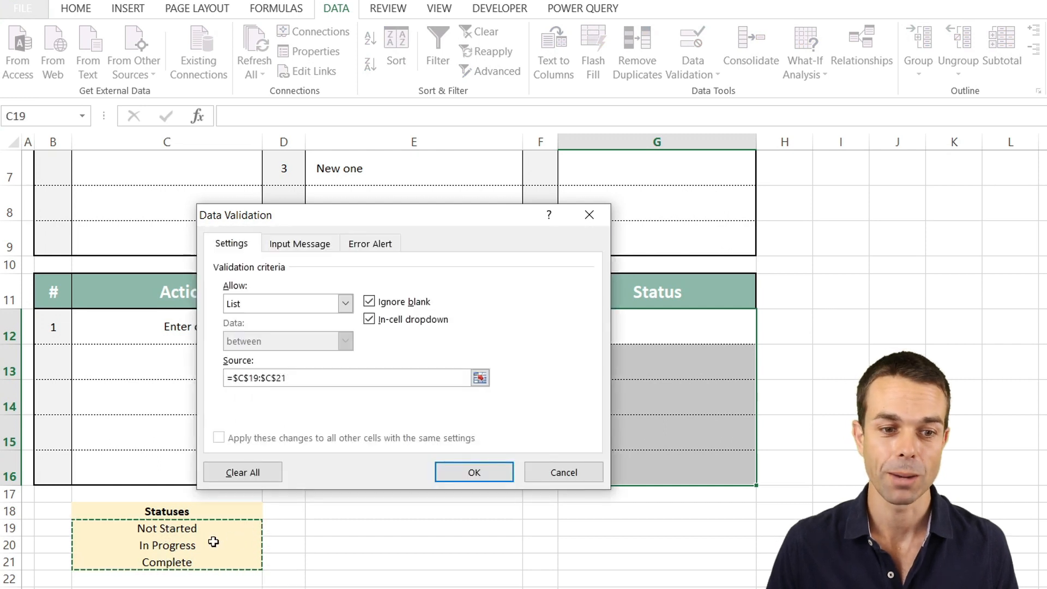
click(474, 472)
Step: Choose Not Started in G12, In Progress in G13 and Complete in G14 to test the status lists
click(685, 369)
click(733, 328)
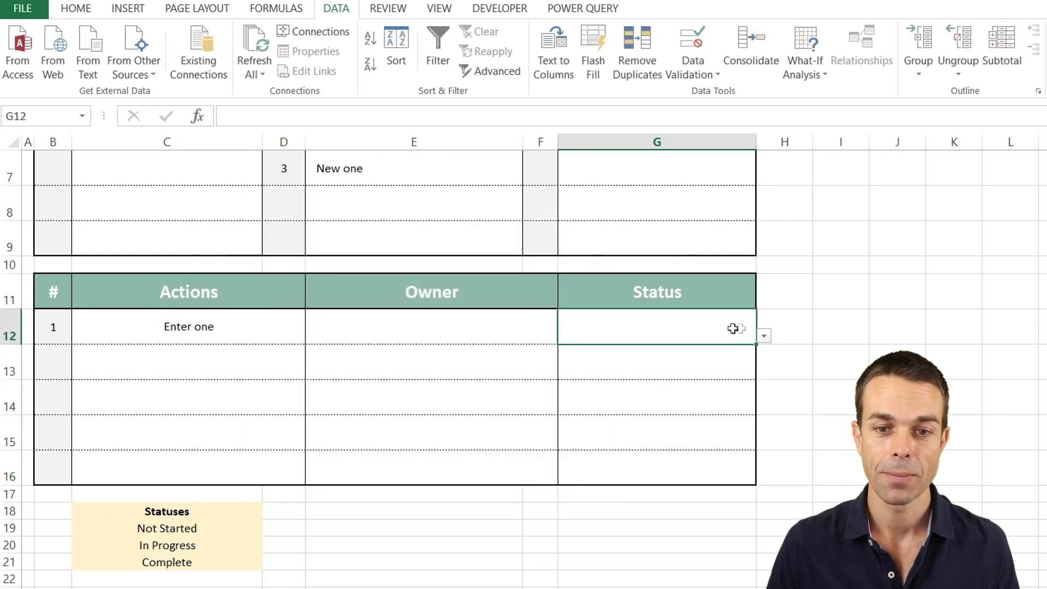
click(764, 338)
click(682, 349)
click(742, 365)
click(763, 371)
click(714, 403)
click(739, 398)
click(764, 407)
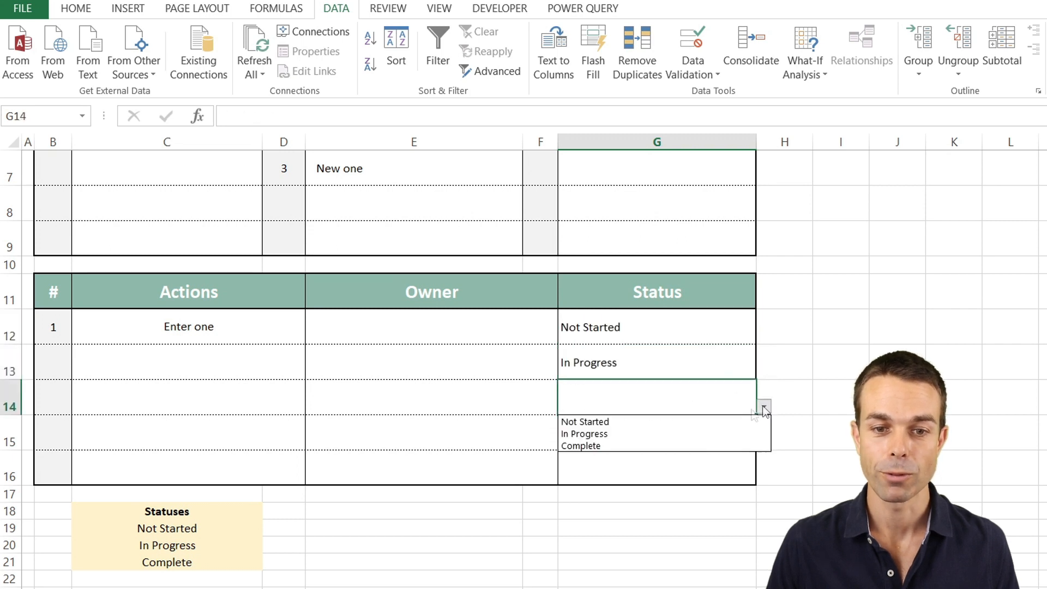
click(699, 446)
click(636, 461)
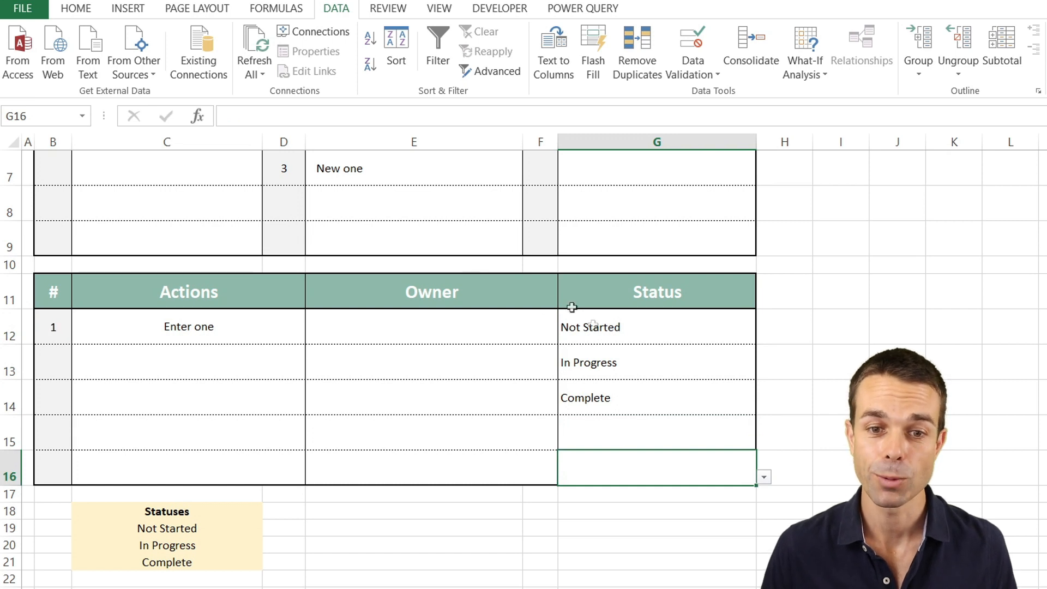
Step: Set up a conditional formatting rule on G12:G16 for cells with a value equal to =$C$19
click(649, 321)
shift+click(626, 467)
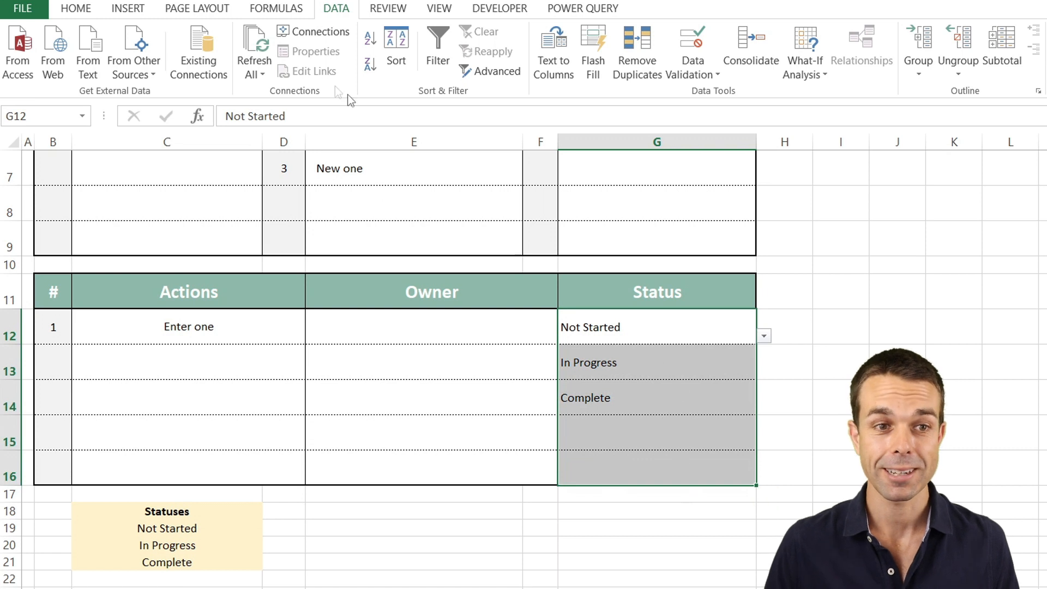
click(89, 15)
click(686, 73)
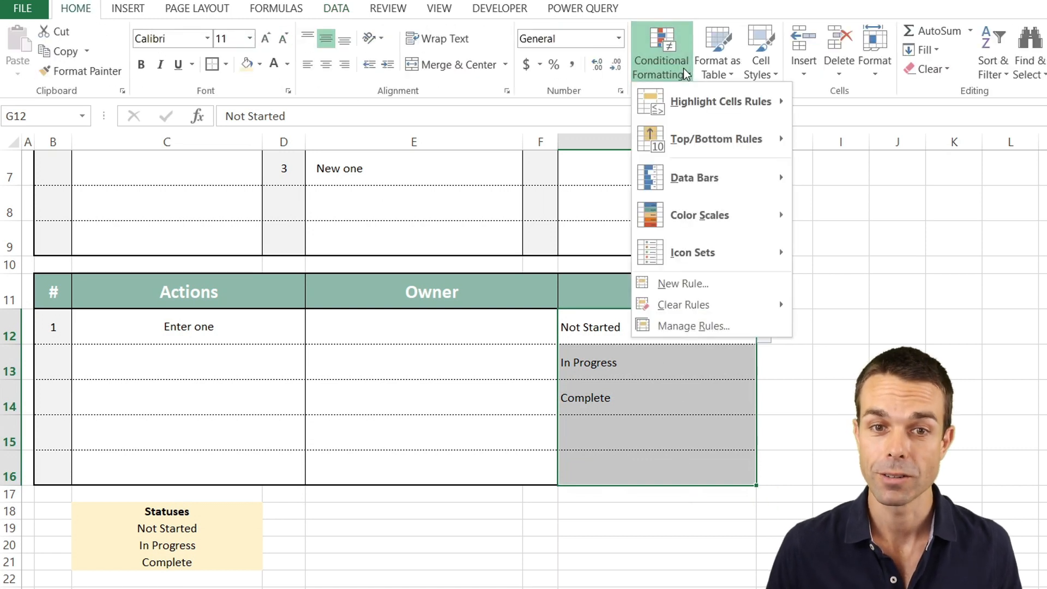
click(706, 284)
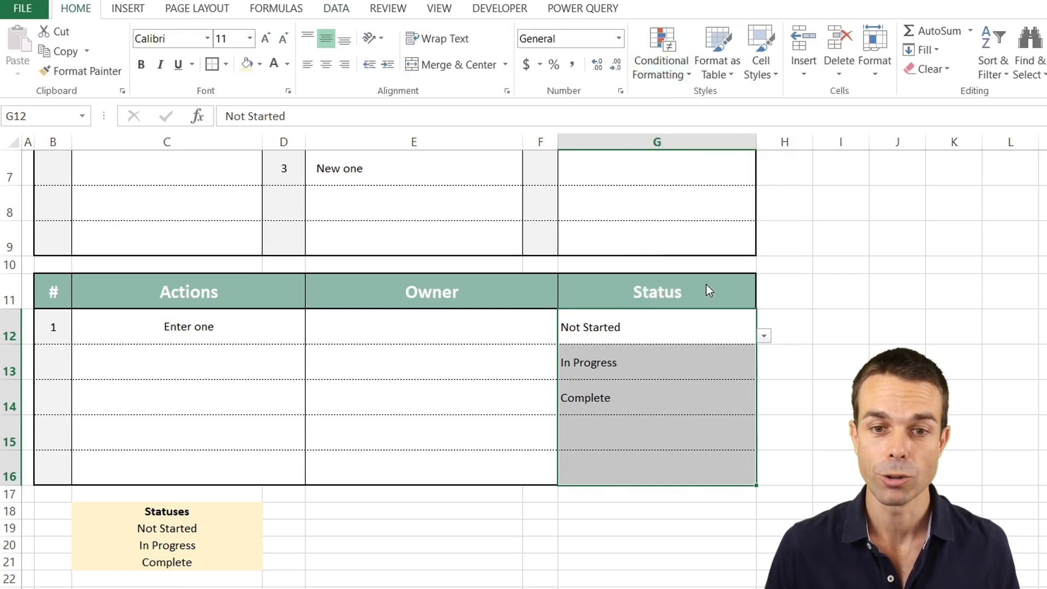
drag(327, 228, 317, 160)
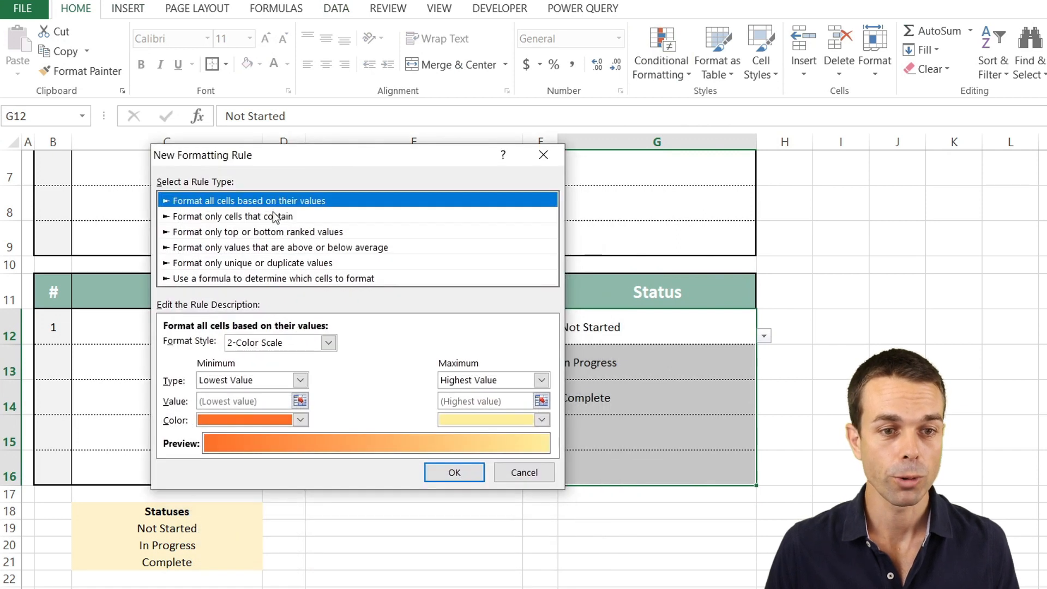
click(271, 216)
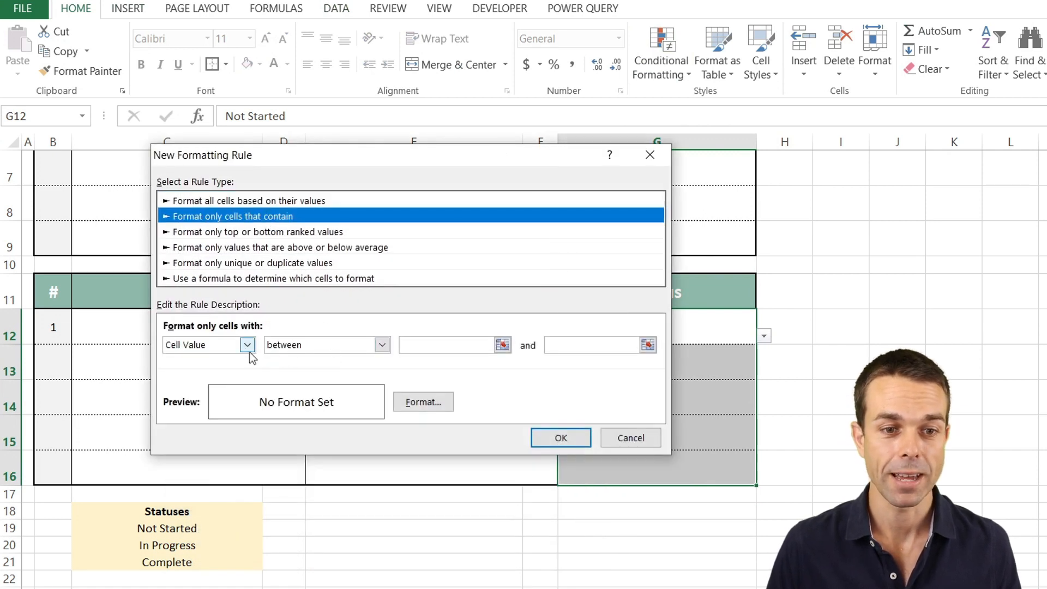
click(361, 349)
click(322, 382)
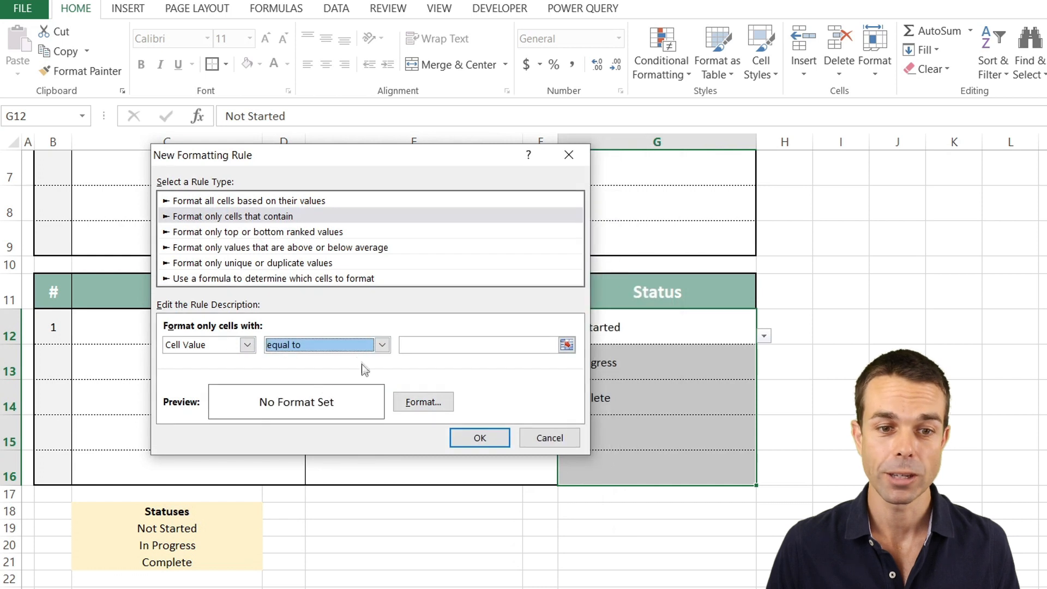
click(449, 345)
click(180, 528)
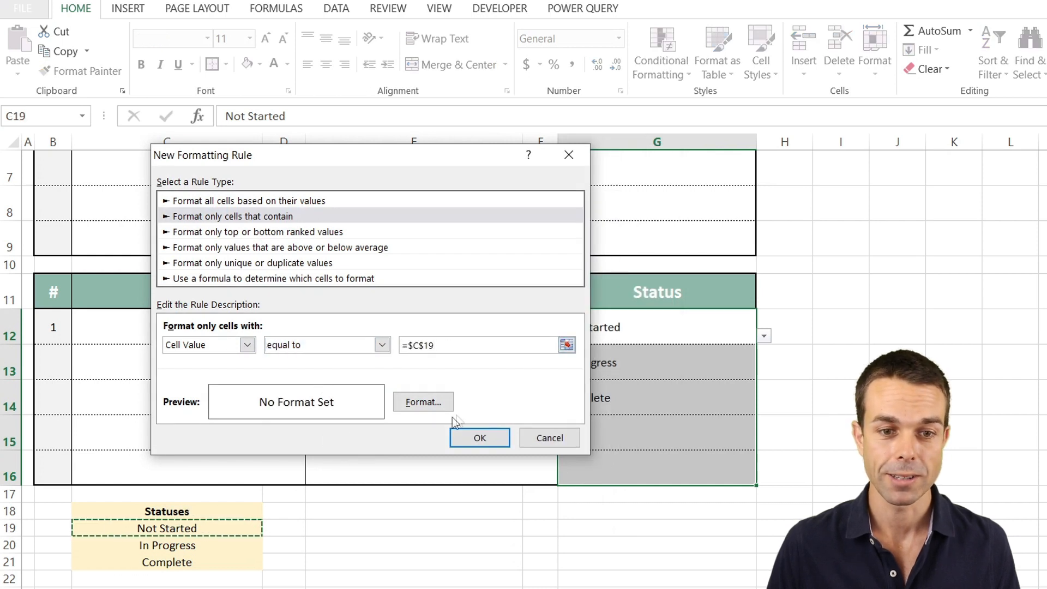
Step: Give the Not Started rule the lightest orange fill and apply it
click(423, 402)
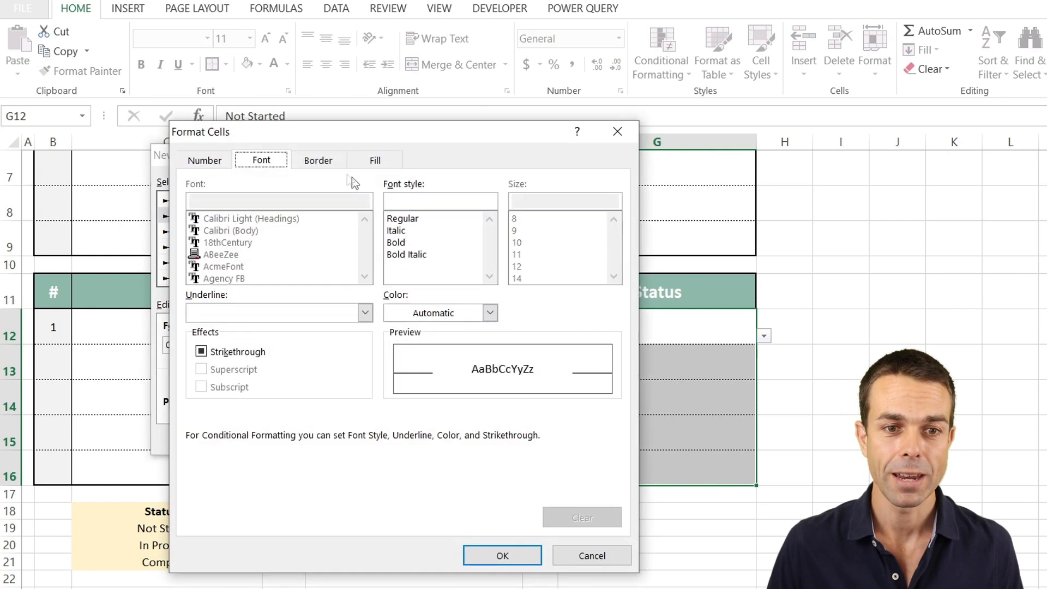
click(375, 160)
click(280, 246)
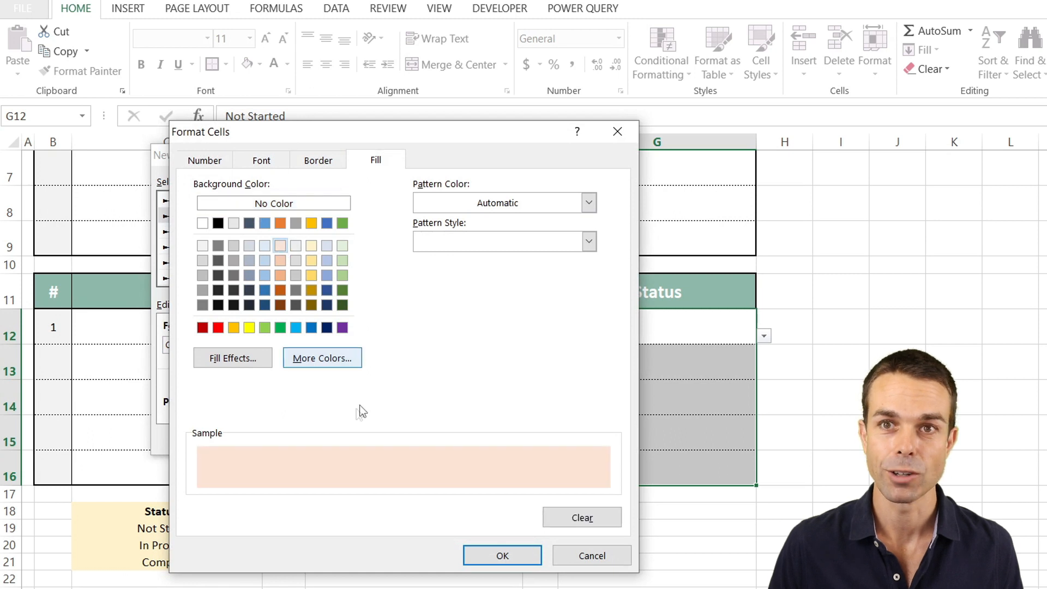
click(497, 559)
click(480, 436)
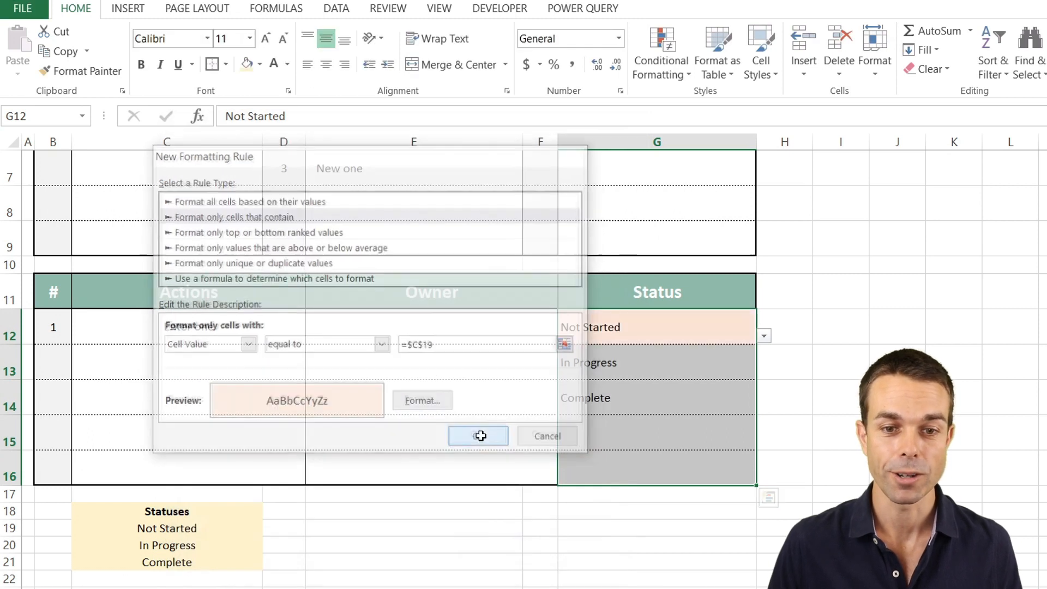
Step: Add a conditional formatting rule to G12:G16 that fills cells equal to C20 (In Progress) with light gold
click(618, 362)
drag(621, 329, 623, 470)
click(661, 65)
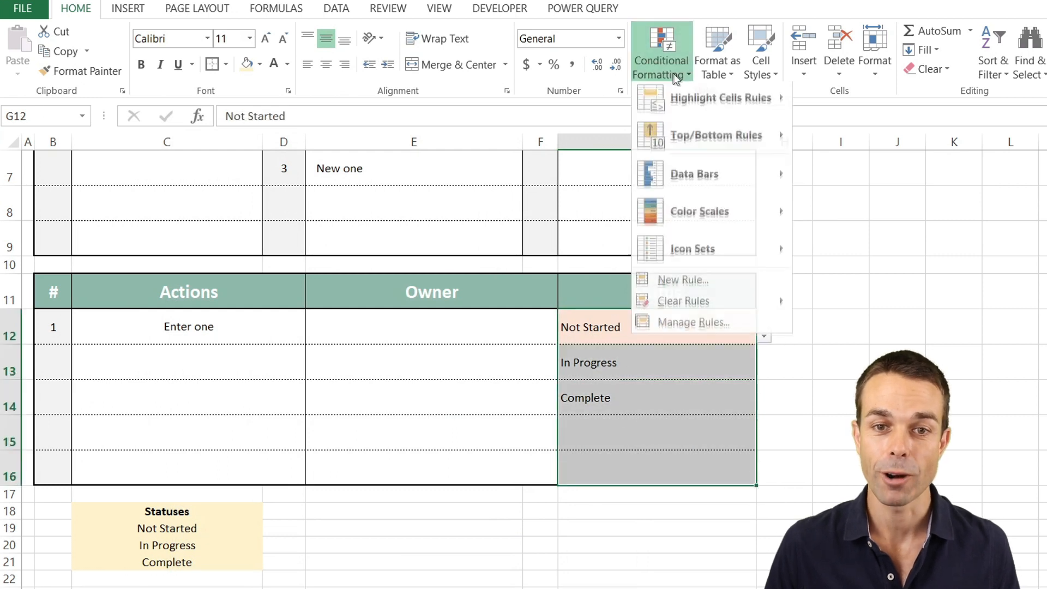
click(677, 280)
click(328, 328)
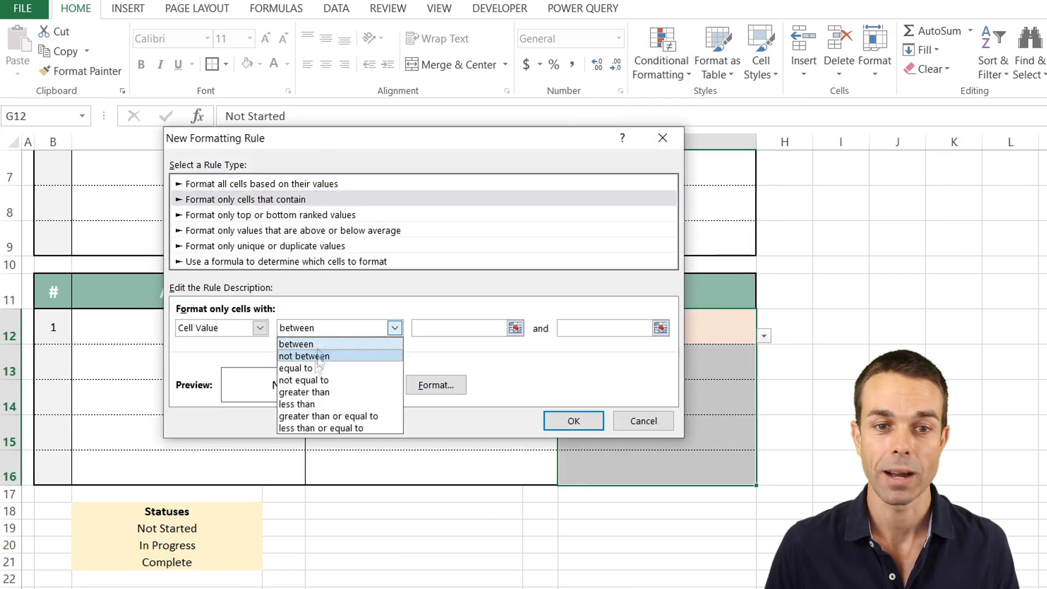
click(306, 364)
click(436, 327)
click(167, 546)
click(435, 385)
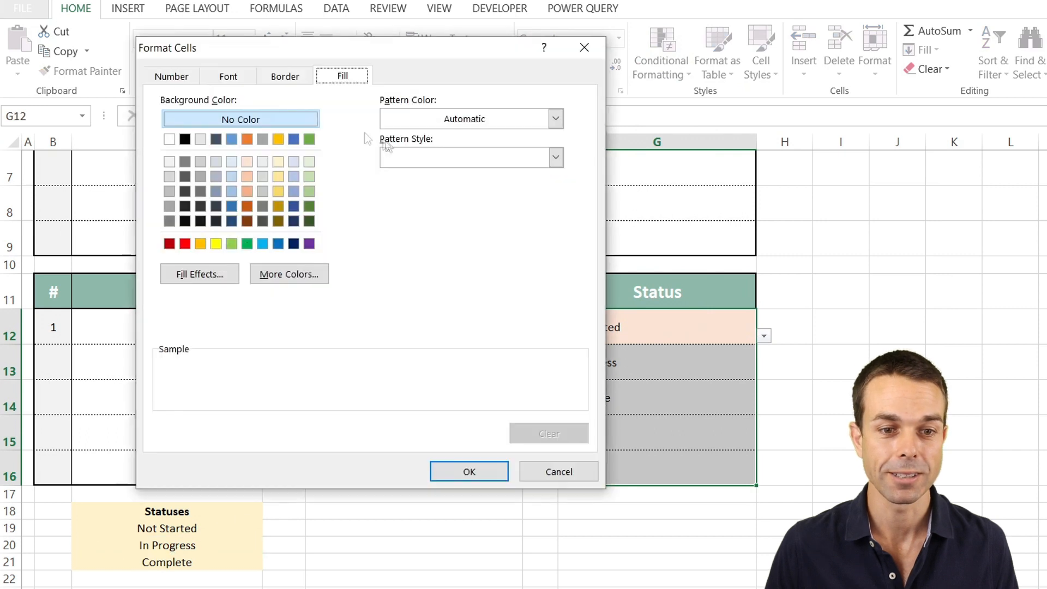
click(196, 164)
click(467, 469)
click(492, 420)
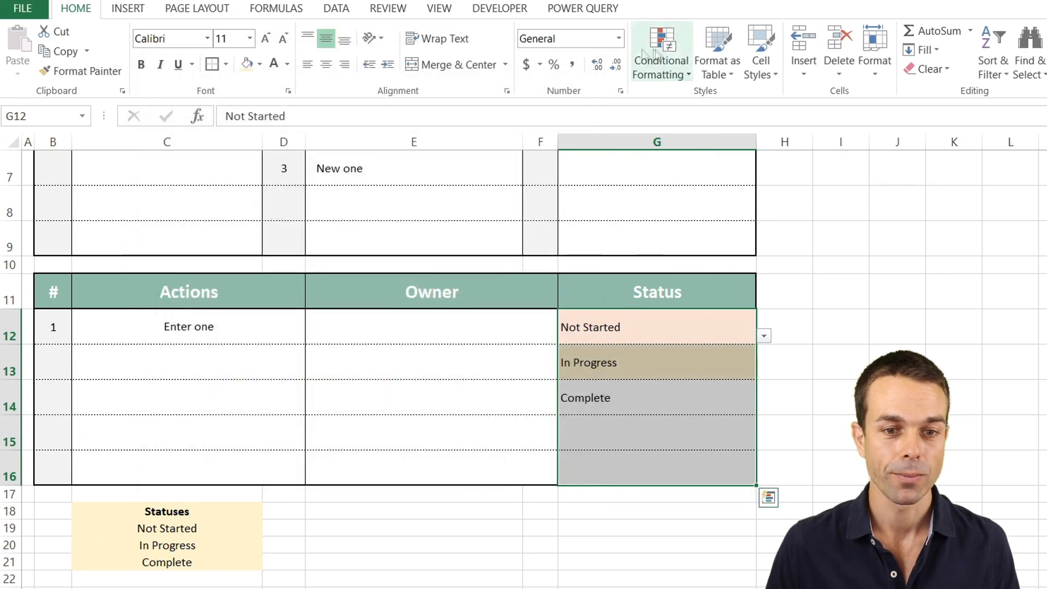
Step: Add a conditional formatting rule to G12:G16 that fills cells equal to C21 (Complete) with light green
click(661, 66)
click(671, 281)
click(327, 311)
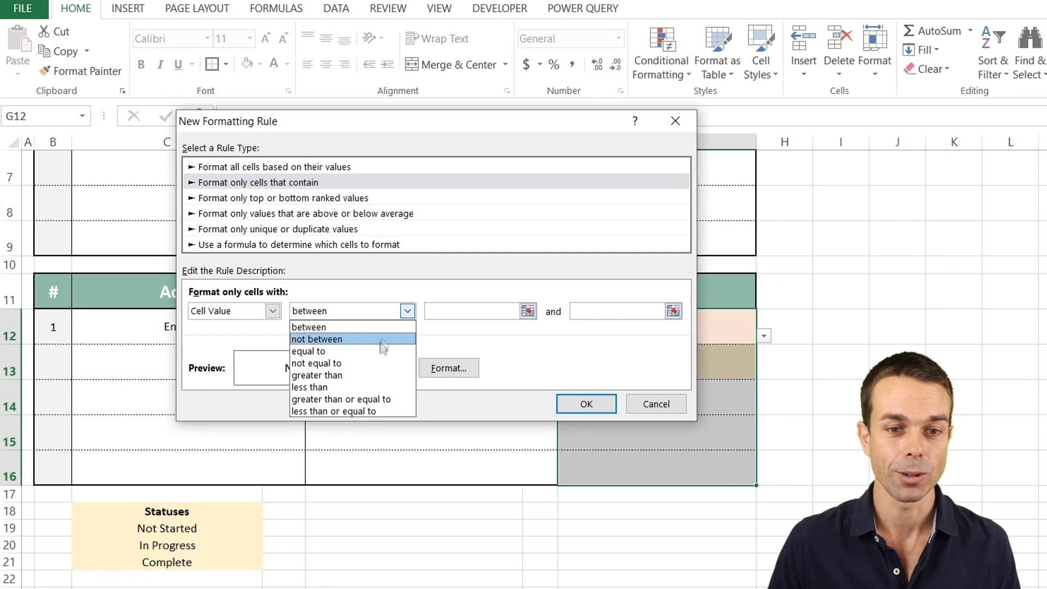
click(311, 353)
click(449, 368)
click(323, 144)
click(482, 454)
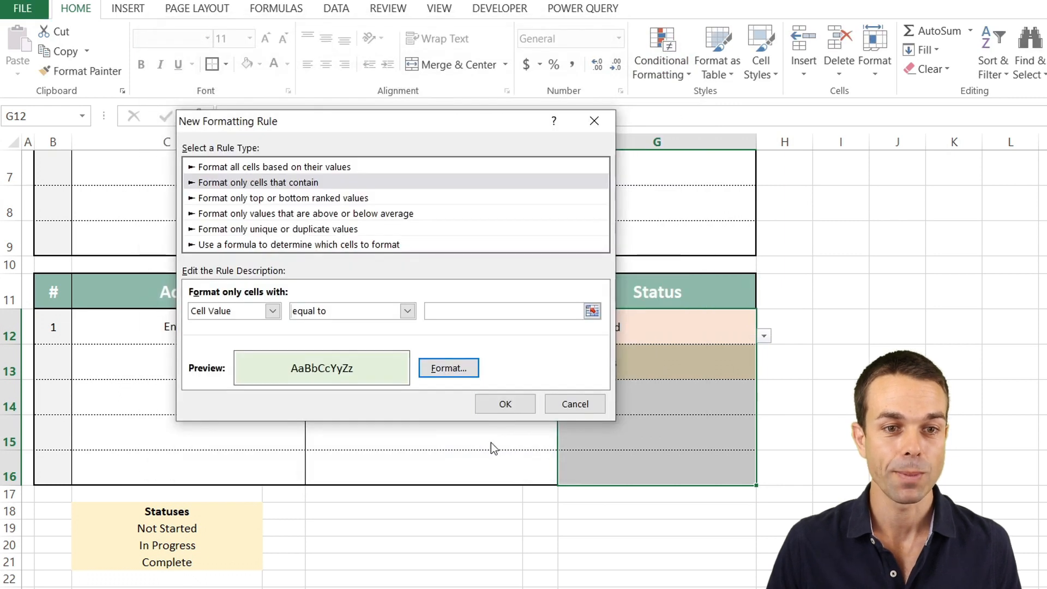
click(505, 403)
click(615, 390)
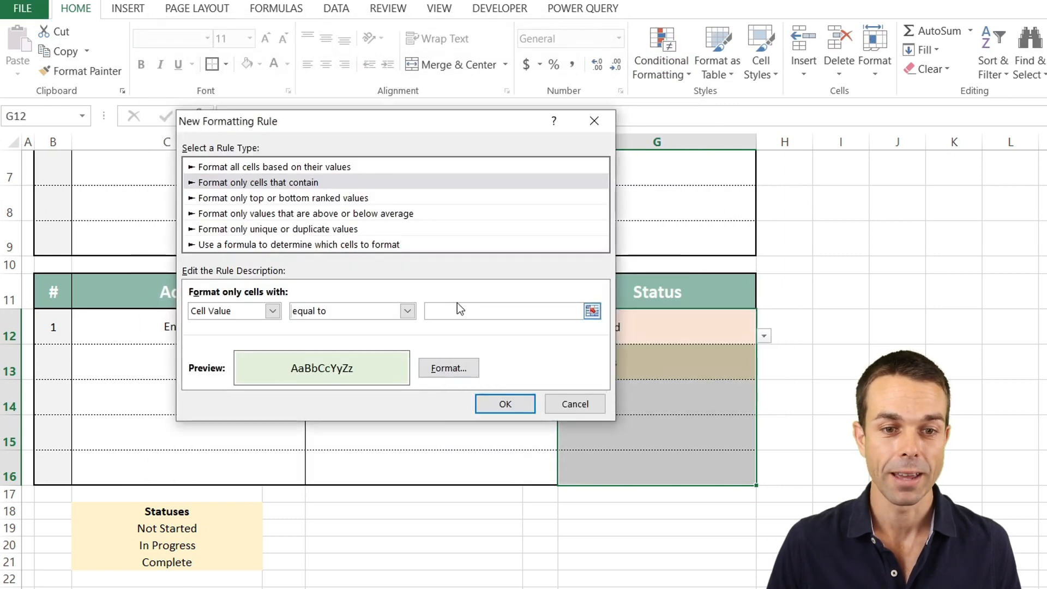
click(164, 562)
click(505, 404)
Step: Left-align the status entries in G12:G16 with an indent
click(543, 407)
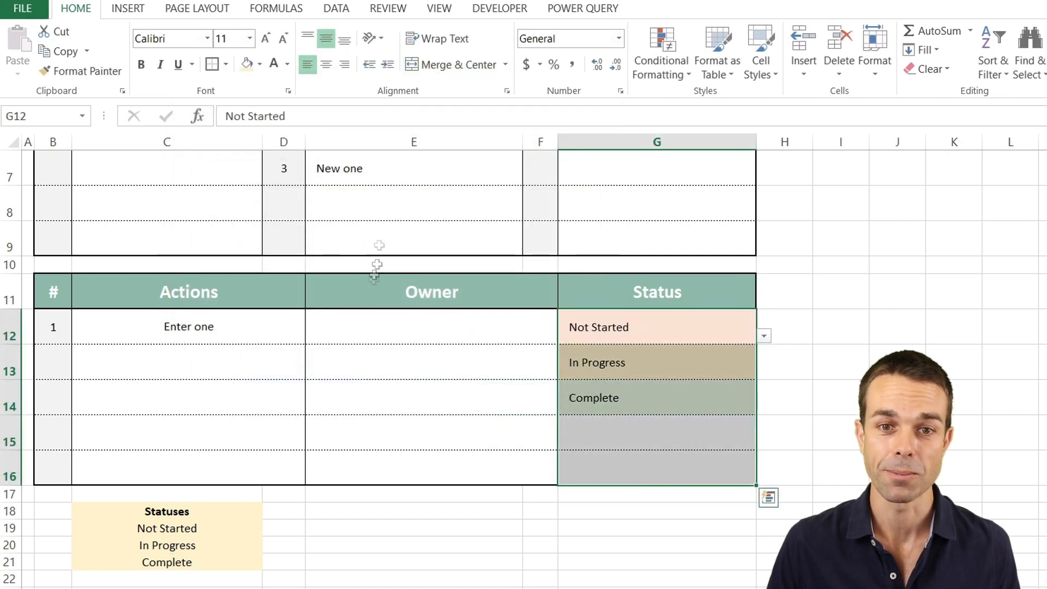
click(425, 336)
click(439, 357)
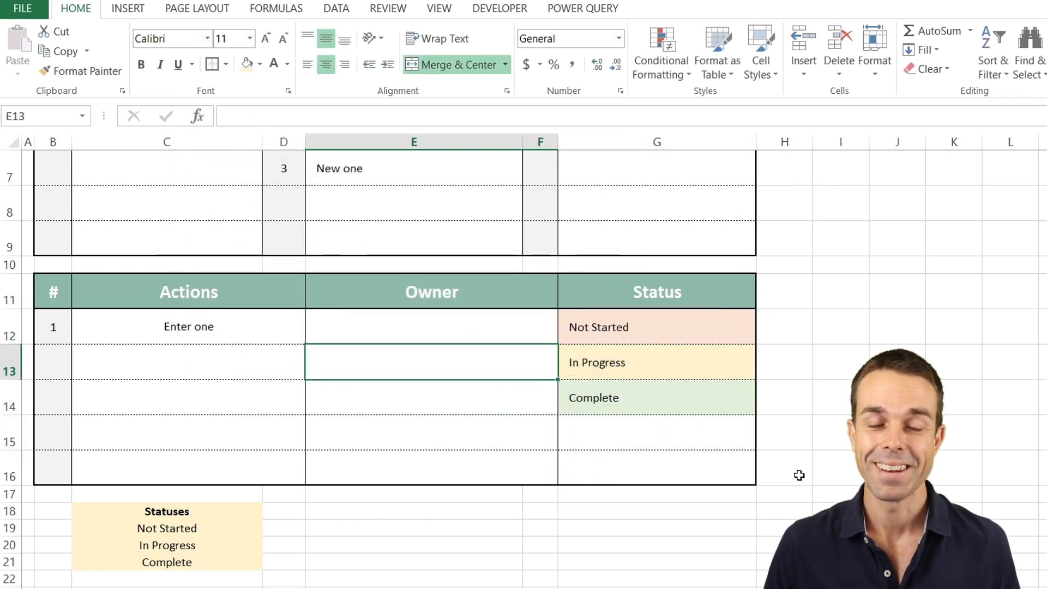
click(649, 352)
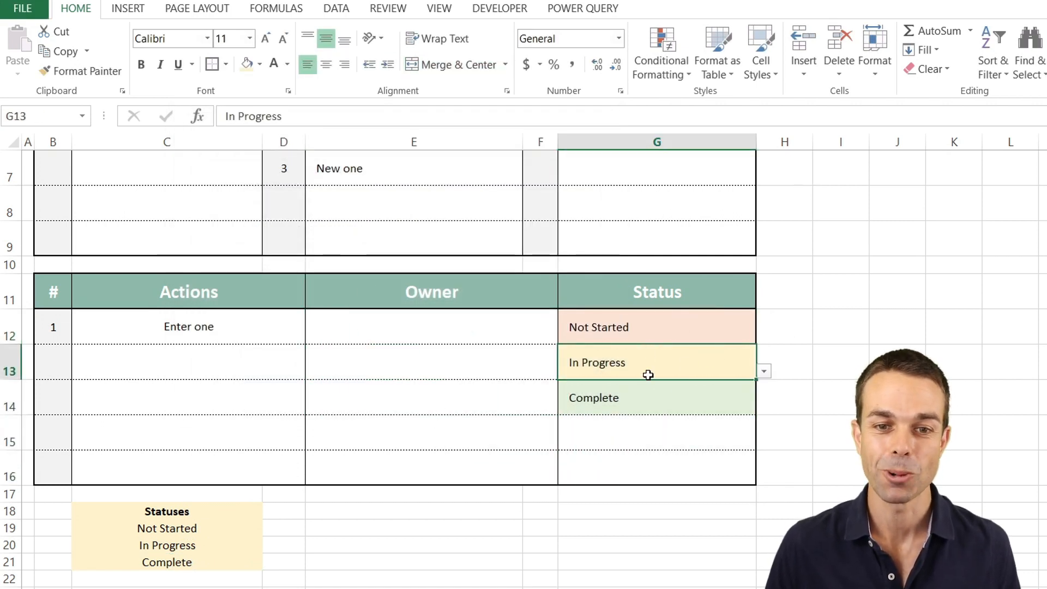
scroll(830, 334, up, 2)
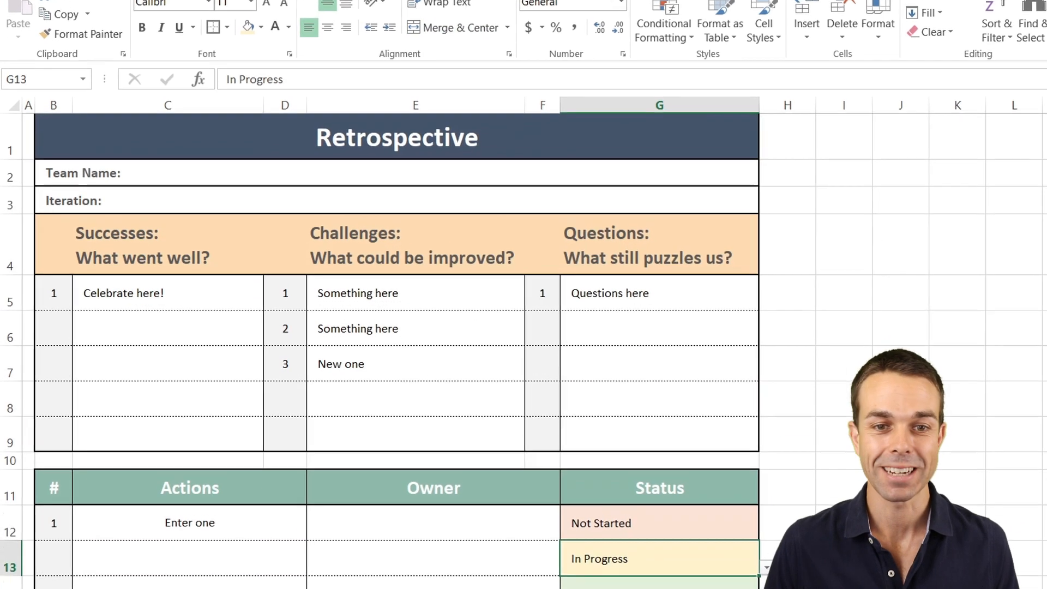
click(901, 364)
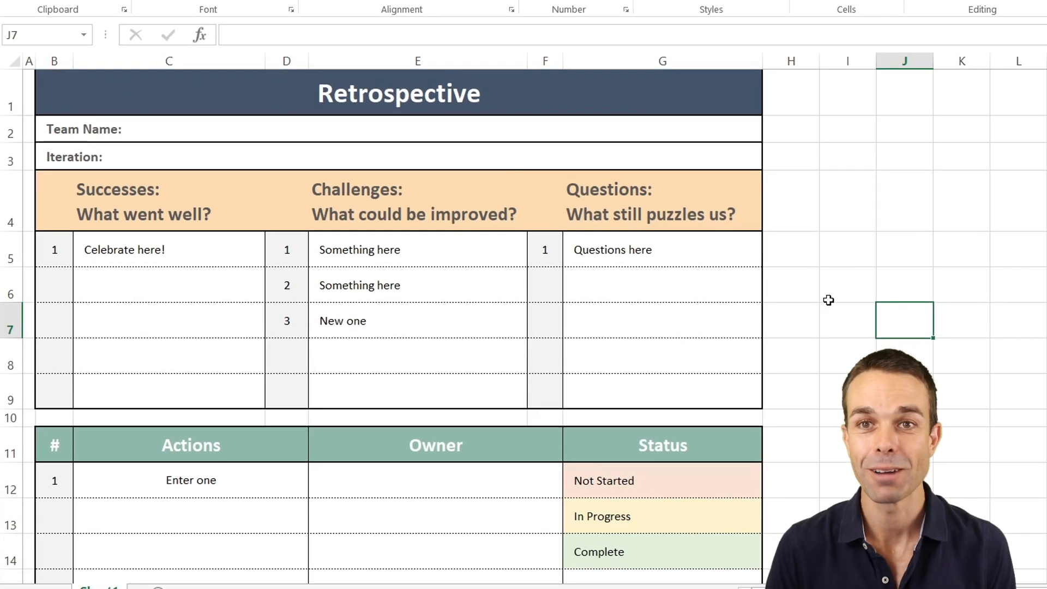